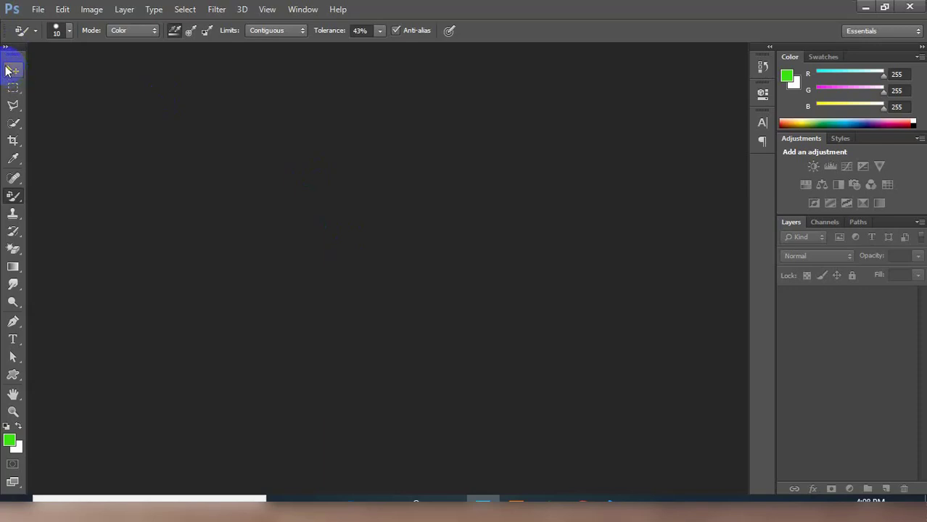
- Bring up Photoshop's File menu from the empty workspace, with no document open
click(288, 100)
click(520, 355)
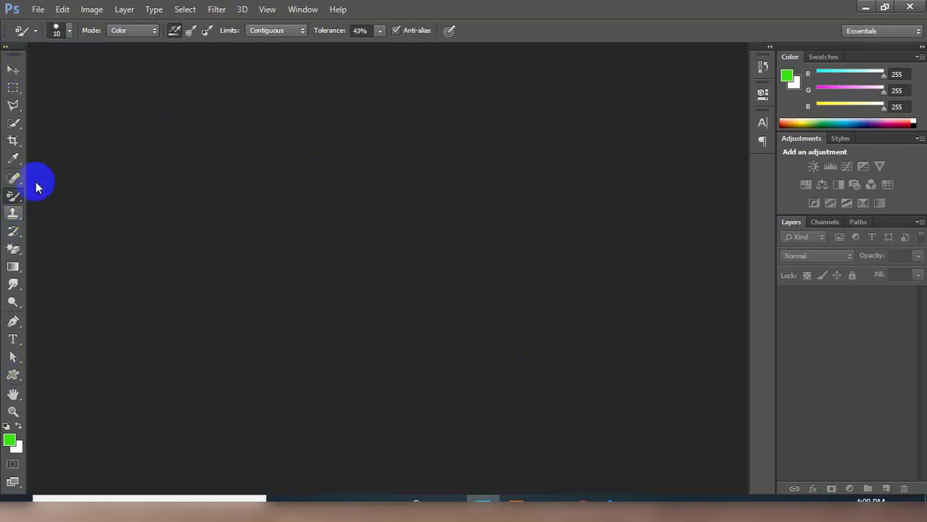
- Create a new blank white document, 851 × 315 pixels
click(37, 9)
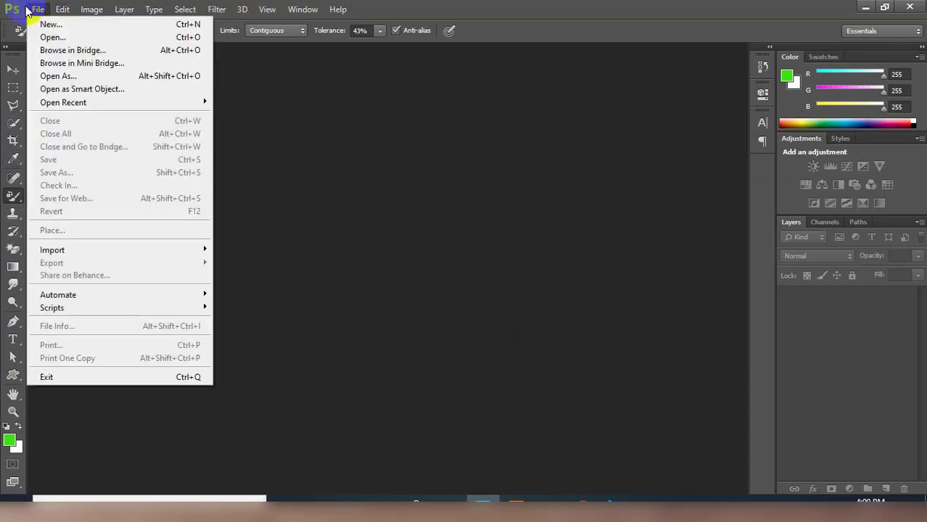
click(22, 22)
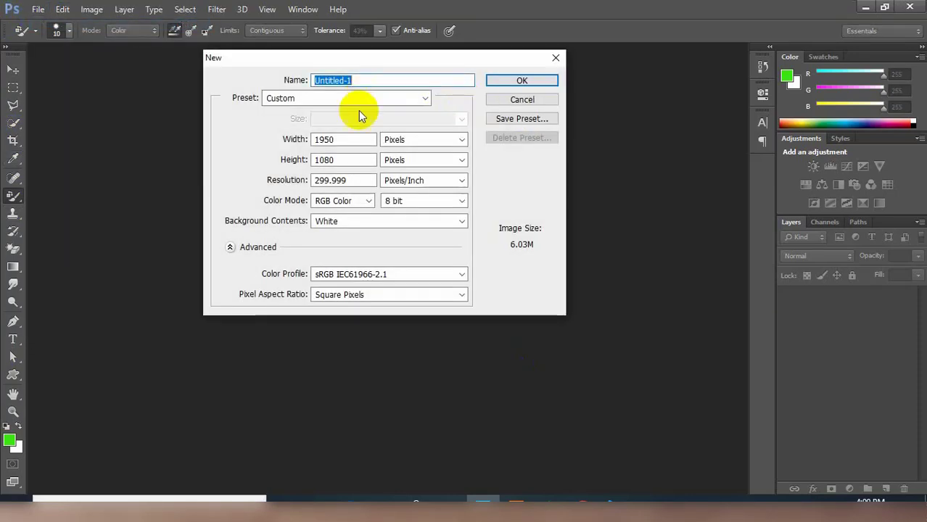
double_click(352, 140)
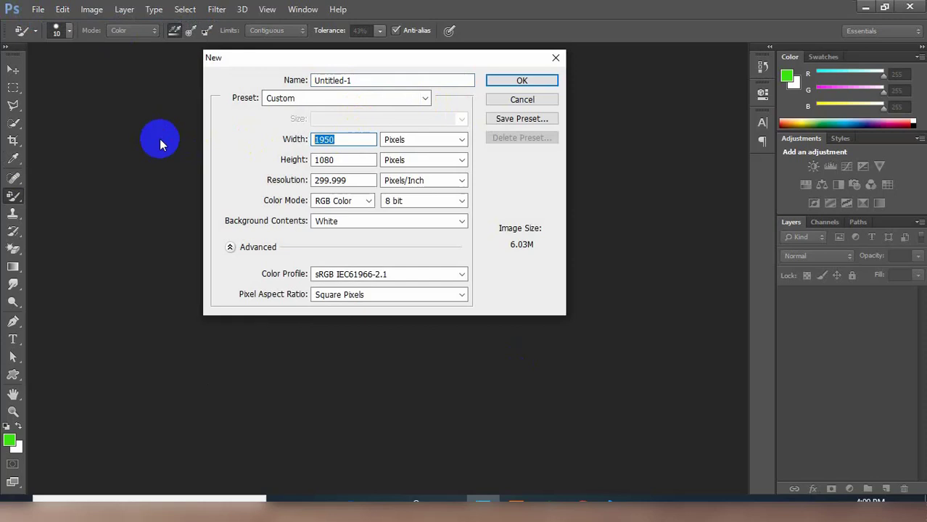
text(8)
text(51)
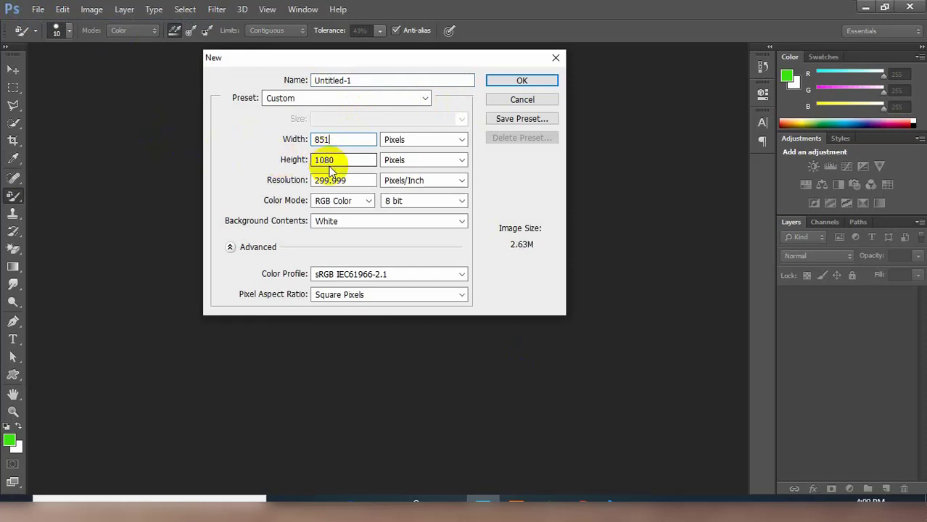
double_click(338, 160)
text(3)
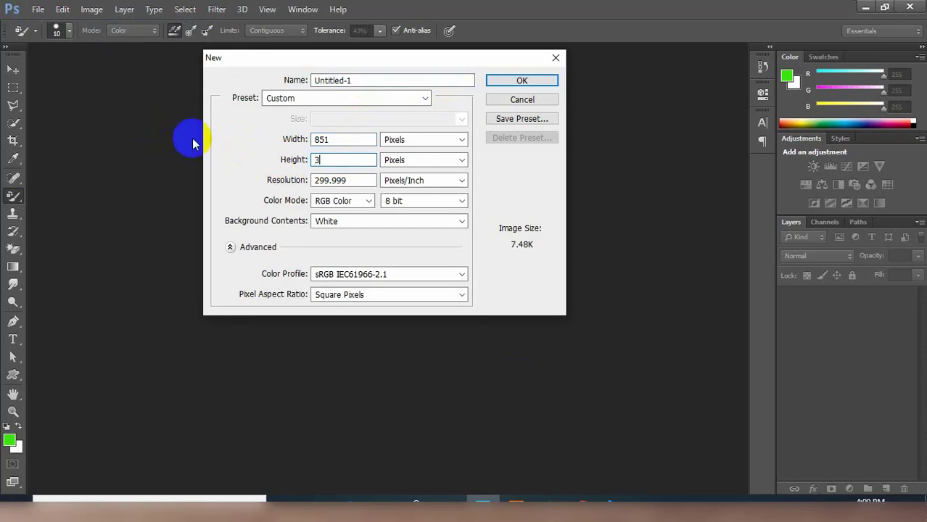
text(15)
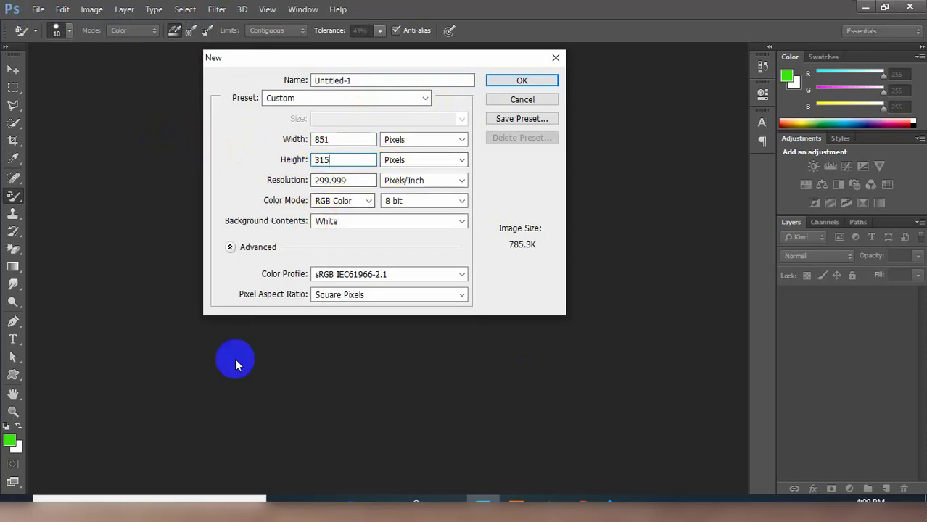
click(518, 80)
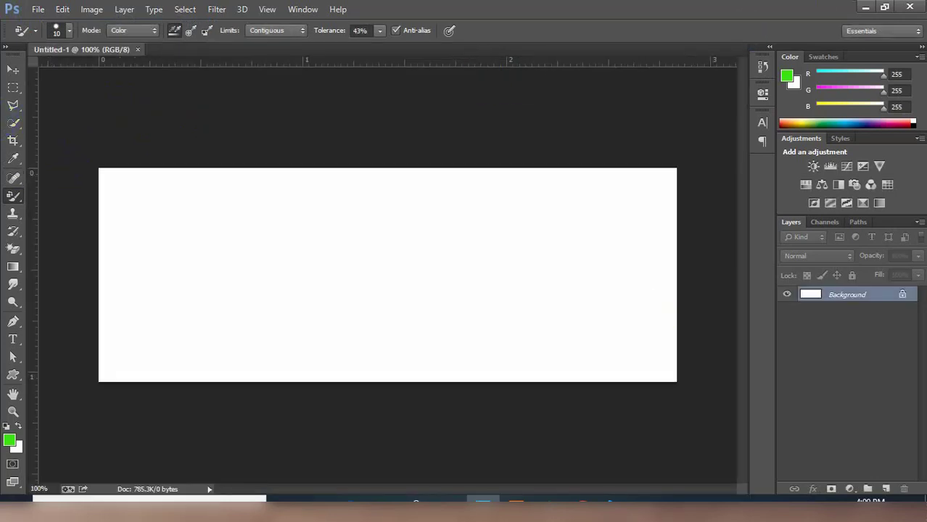
- Place the concrete texture and scale it to fill the whole banner
click(10, 71)
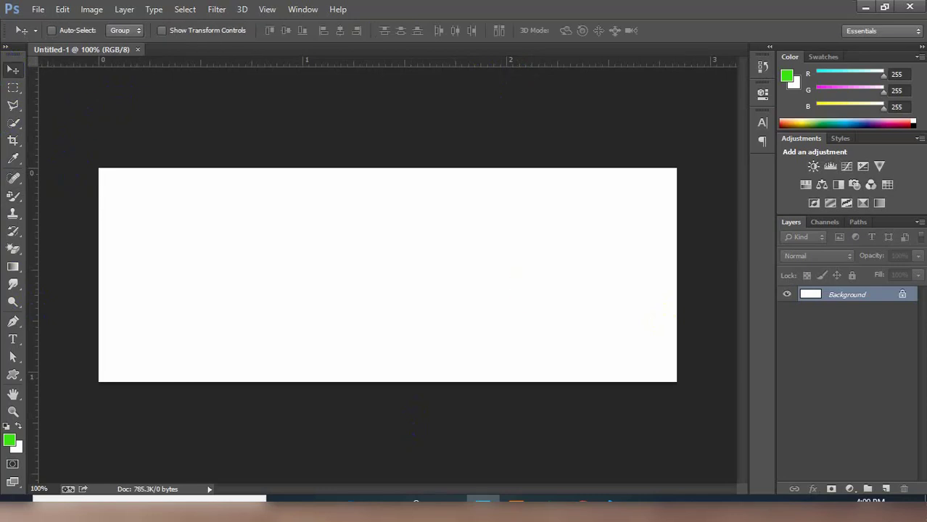
click(425, 223)
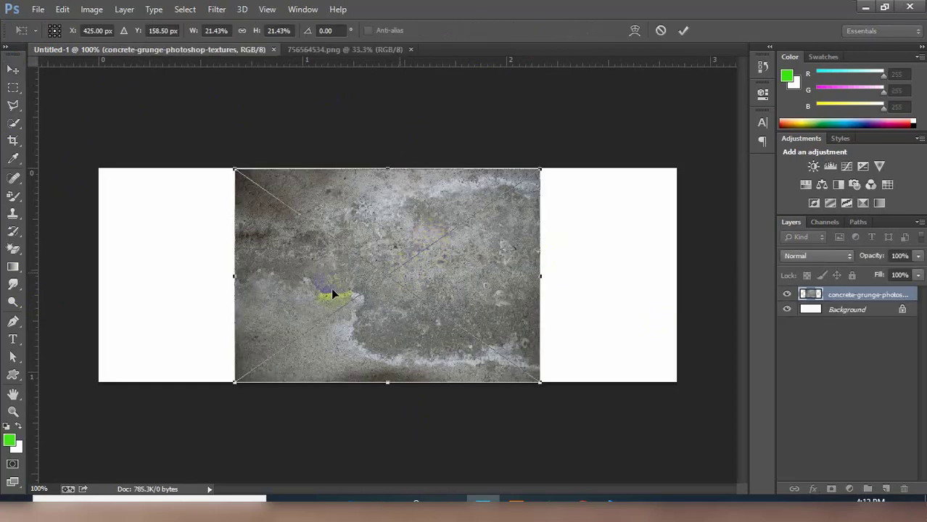
drag(235, 276, 84, 269)
drag(540, 276, 687, 292)
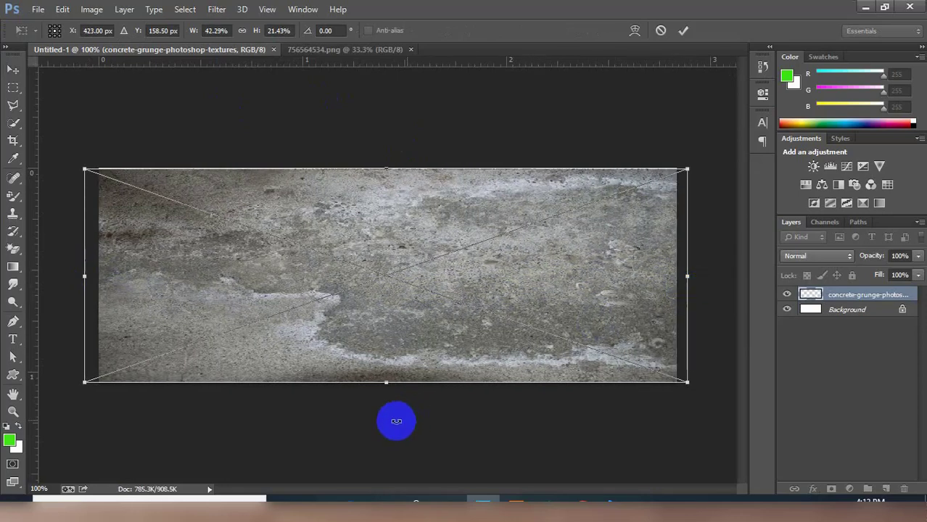
drag(385, 383, 385, 415)
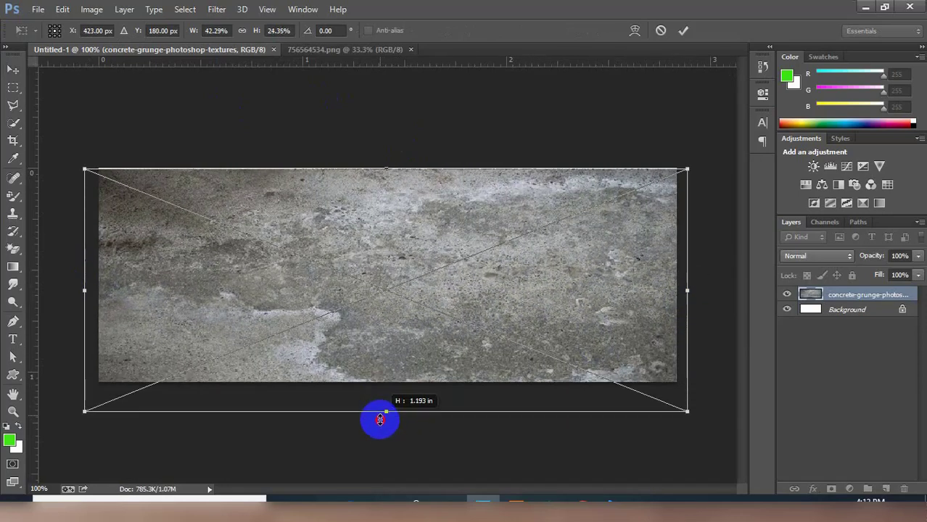
click(683, 30)
drag(428, 280, 429, 279)
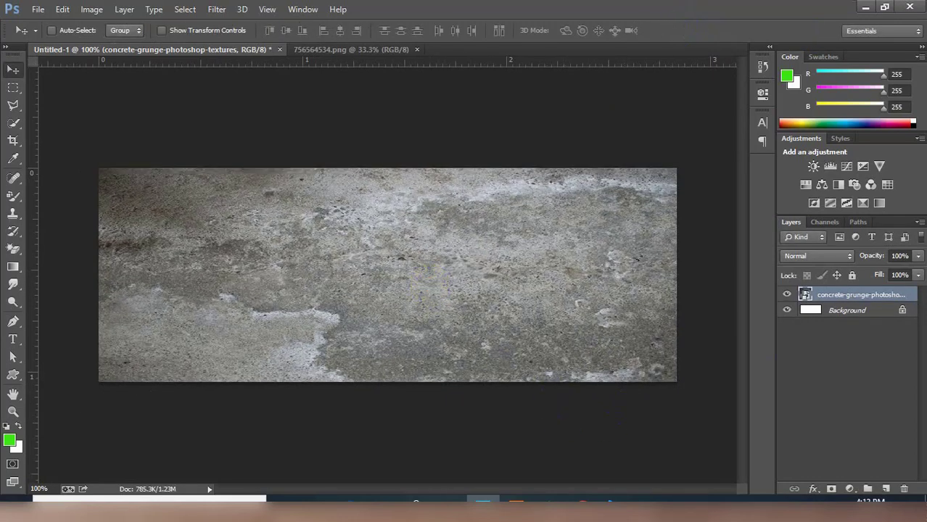
- Place Black-Grunge-Texture-5 and stretch it horizontally across the banner
click(382, 501)
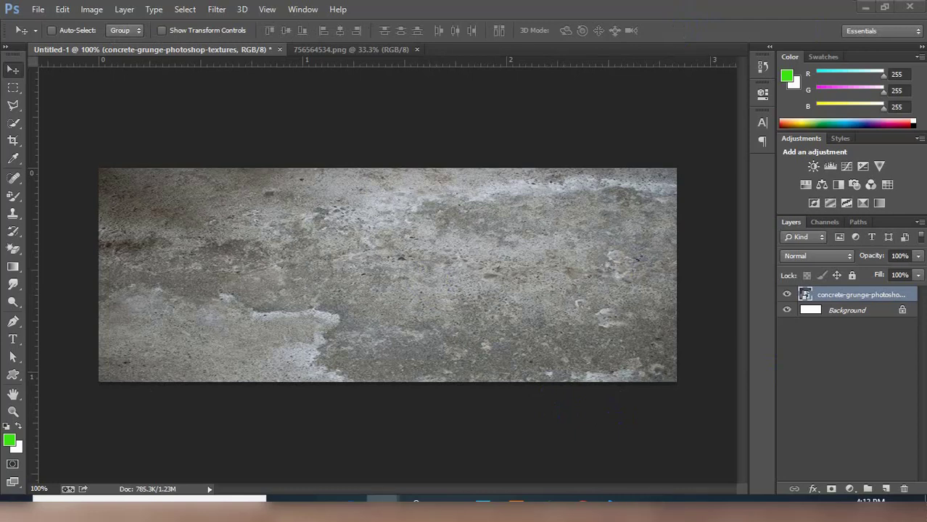
click(314, 227)
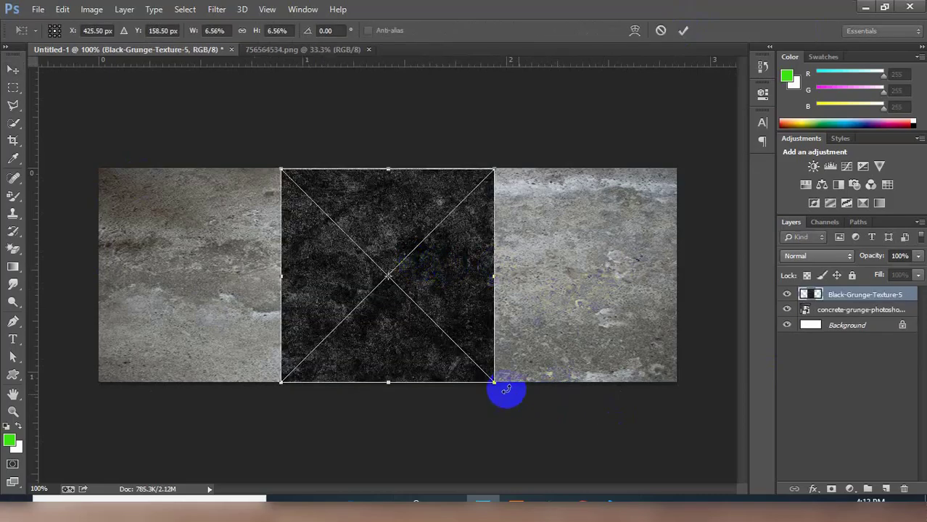
drag(494, 276, 689, 276)
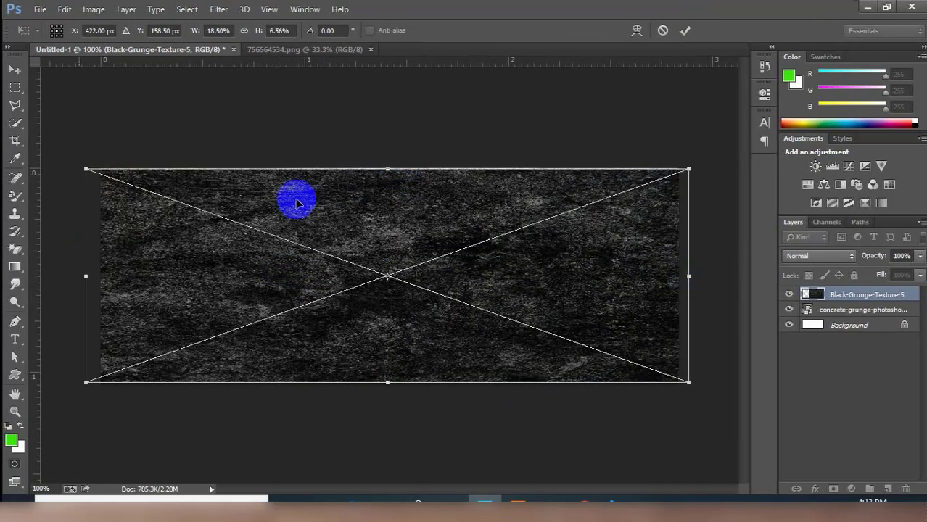
click(686, 29)
click(820, 255)
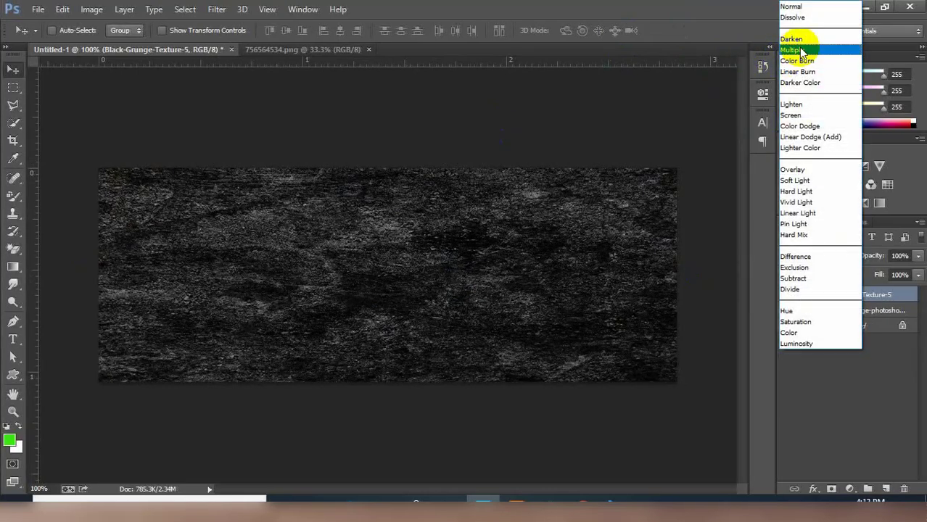
- Cycle Black-Grunge-Texture-5 through the blend modes, from Multiply to Pin Light
click(802, 51)
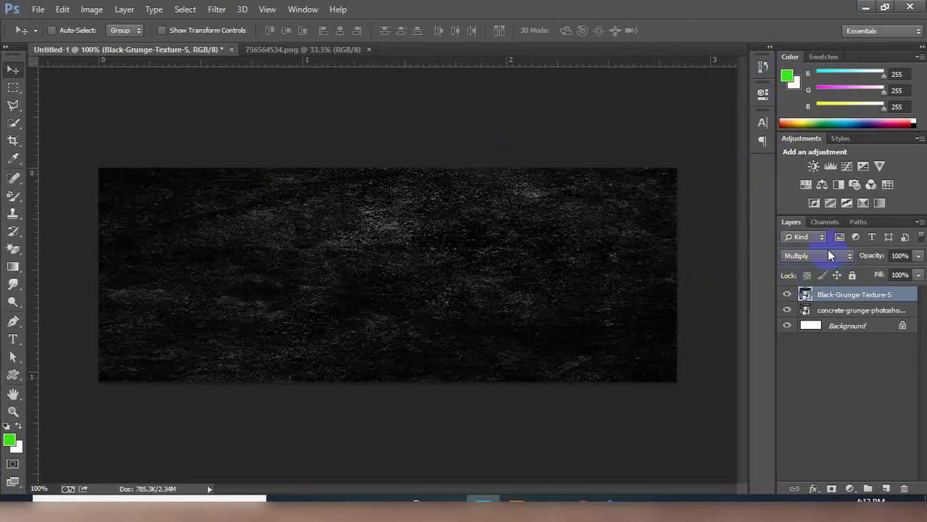
key(Down)
key(Down)
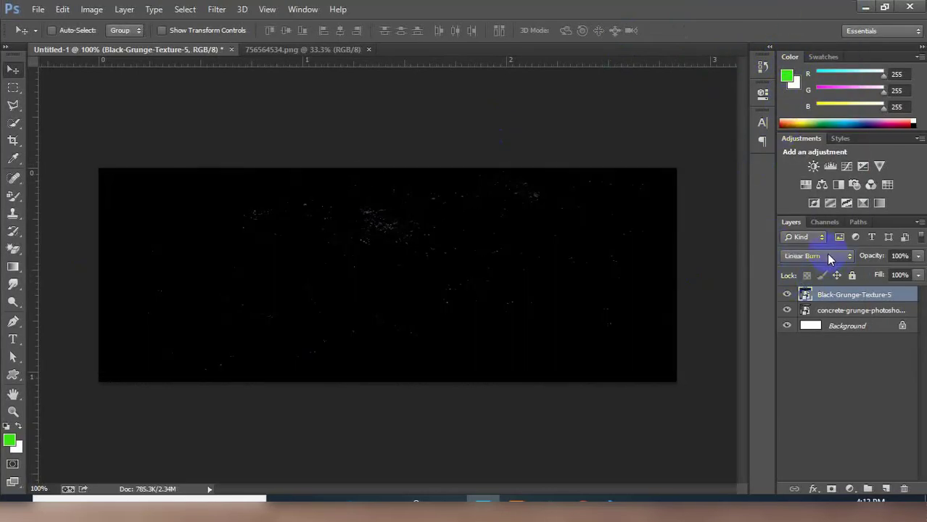
key(Down)
key(Down)
key(Up)
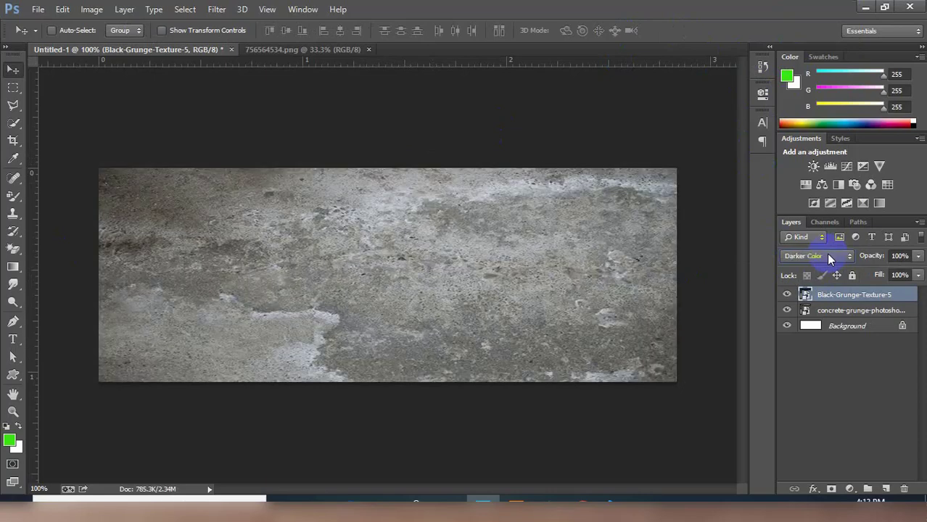
key(Down)
key(Up)
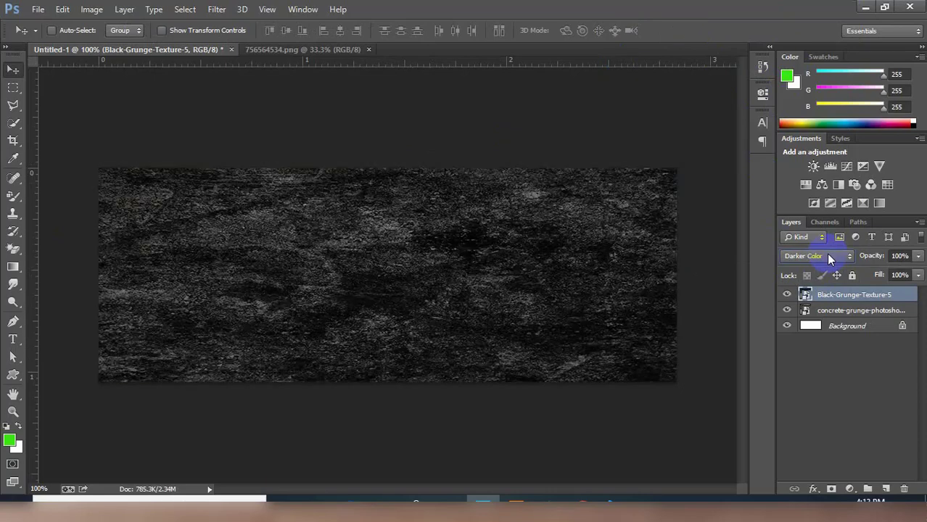
key(Down)
key(Down)
key(Down)
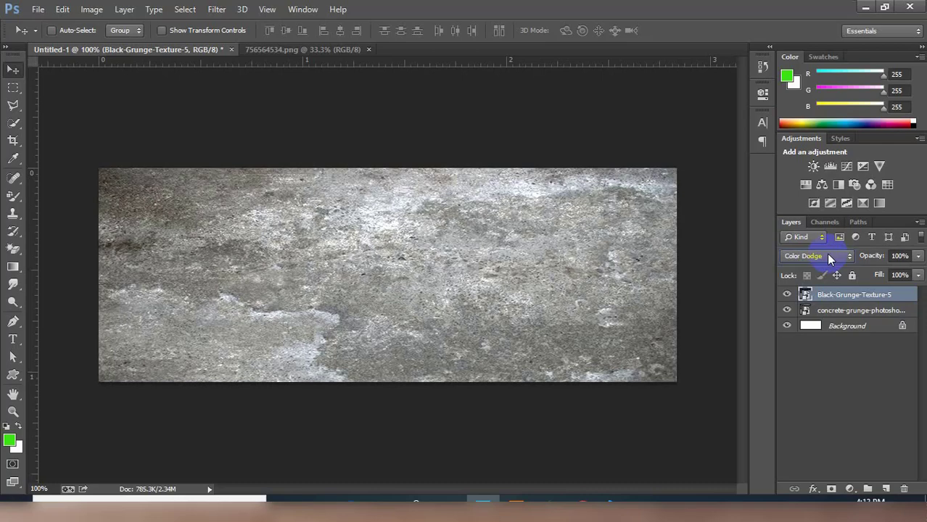
key(Down)
key(Down)
key(Down)
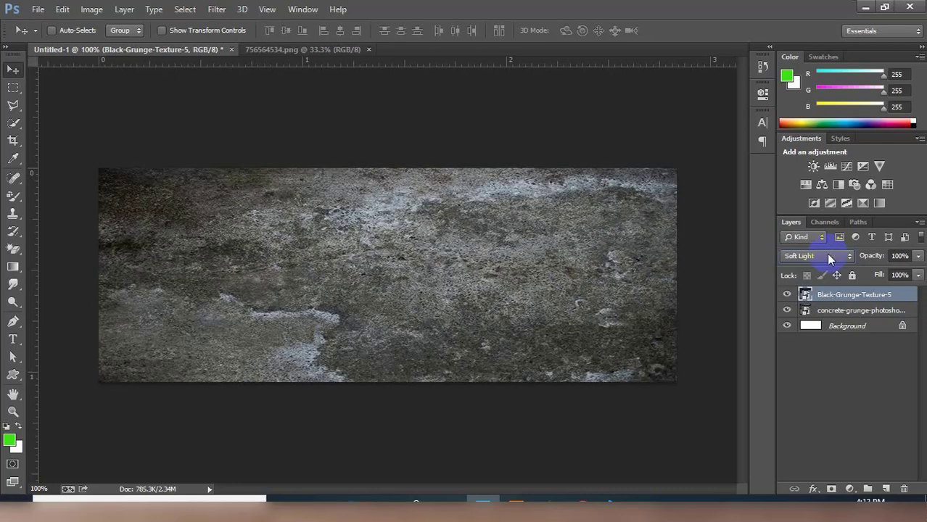
key(Up)
key(Down)
key(Down)
key(Down)
key(Down)
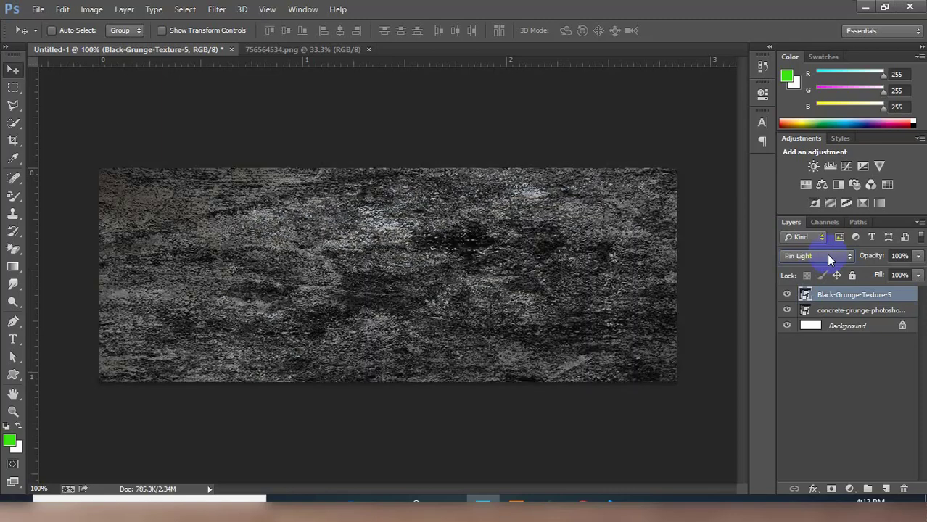
key(Down)
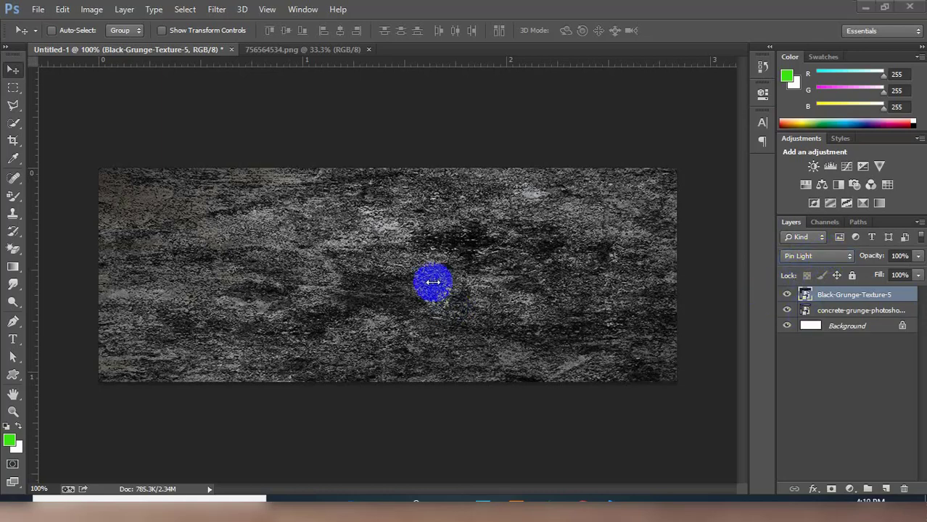
- Recheck the grunge layer's blend mode, then hide and show it to compare
click(809, 256)
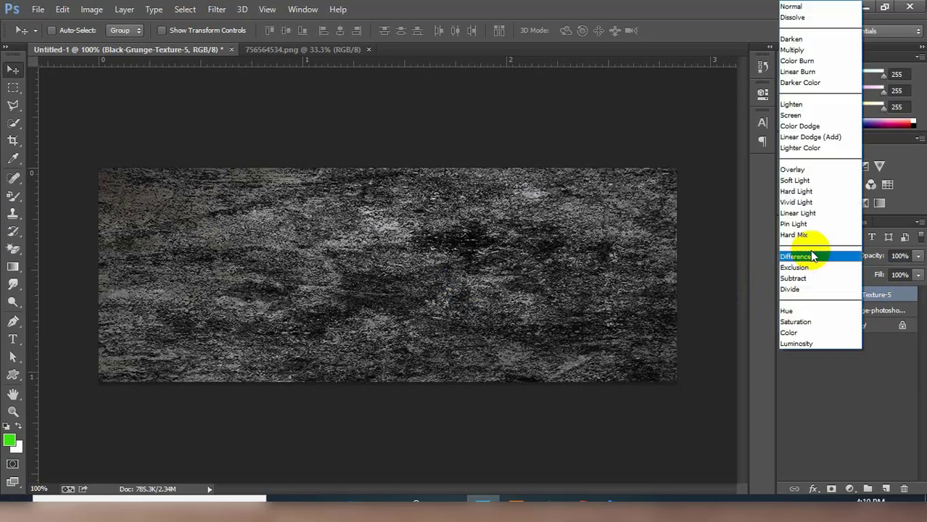
click(810, 251)
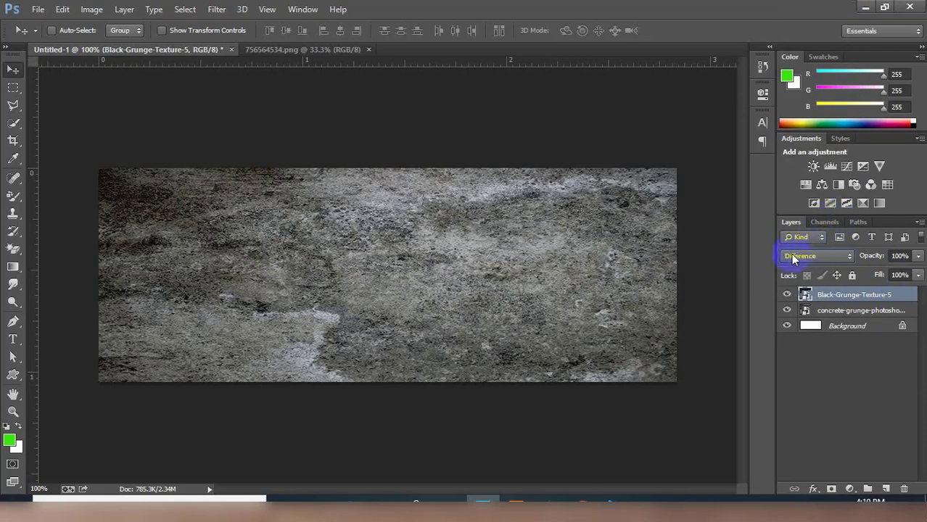
scroll(790, 253, up, 1)
scroll(790, 253, up, 1)
scroll(791, 253, up, 1)
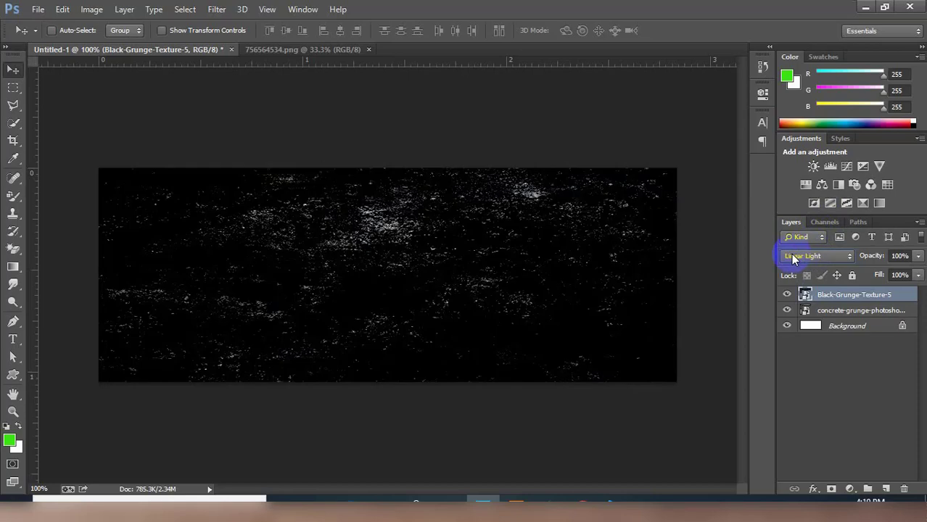
scroll(791, 253, down, 1)
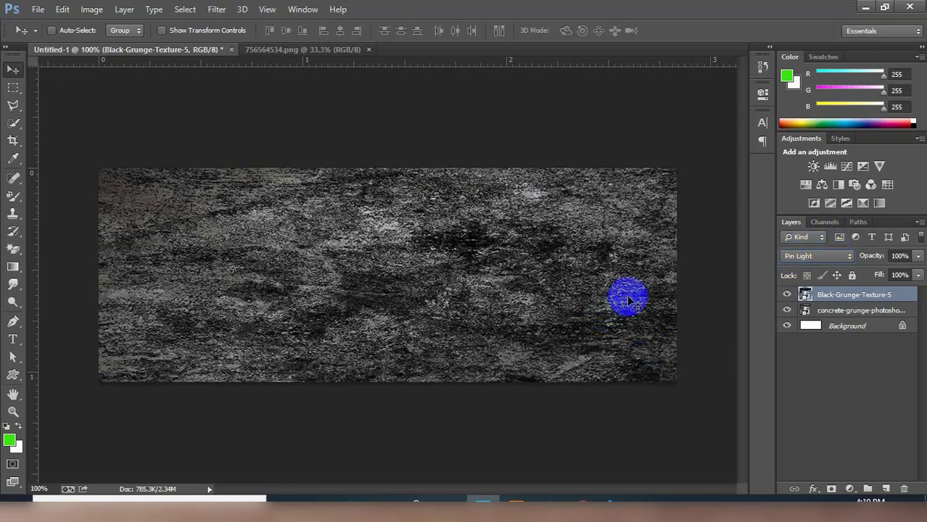
click(787, 295)
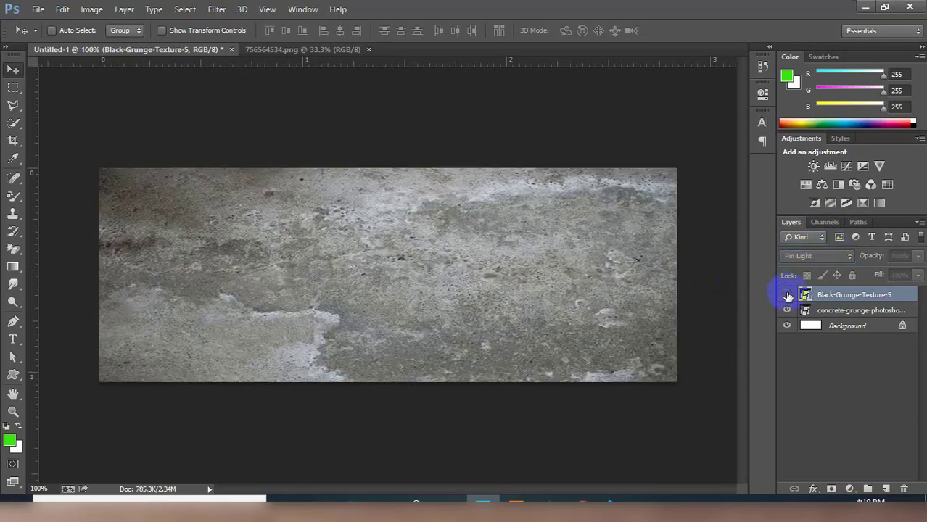
click(787, 295)
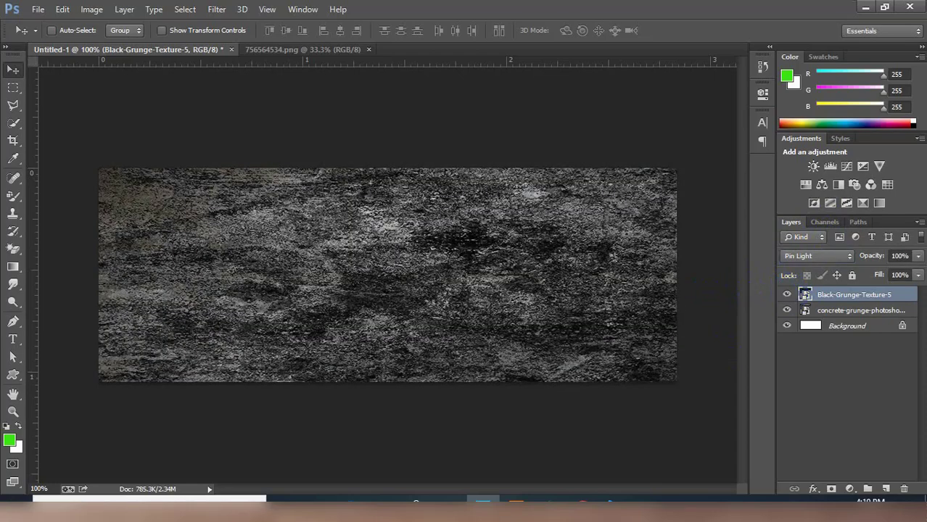
- Place Concrete-Wall_01 and stretch it to the banner's left and right edges
drag(223, 78, 387, 201)
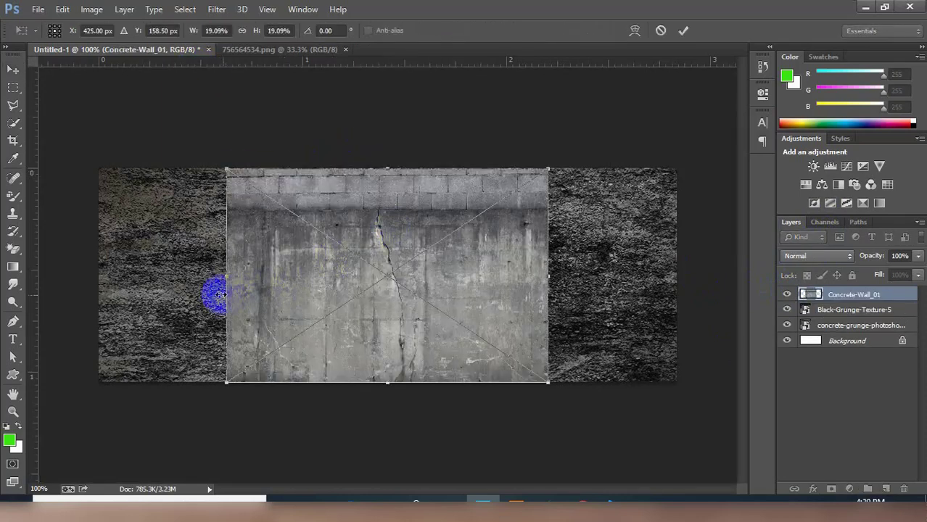
drag(169, 268, 84, 267)
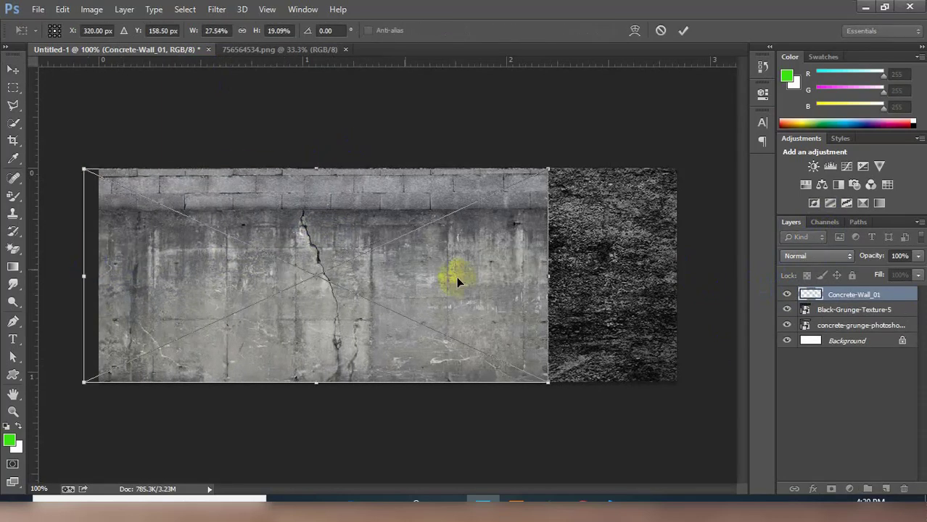
drag(549, 276, 677, 276)
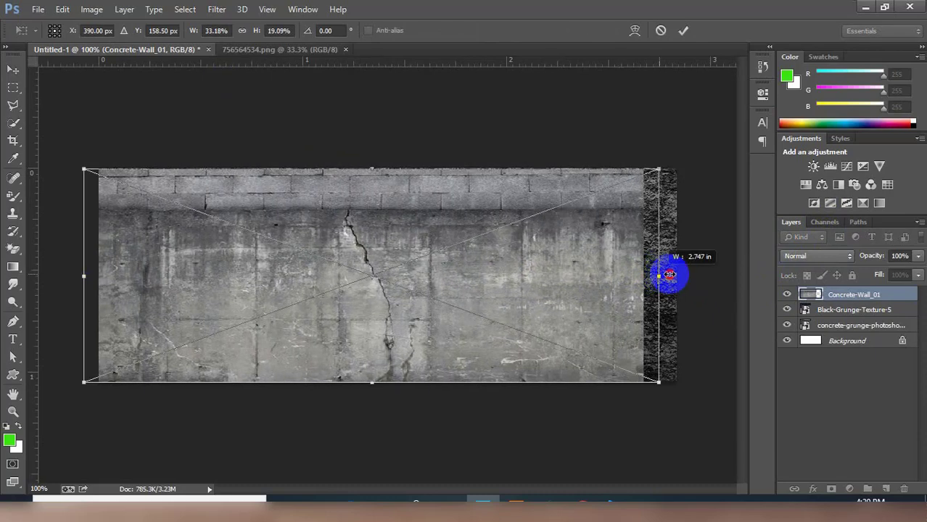
click(684, 31)
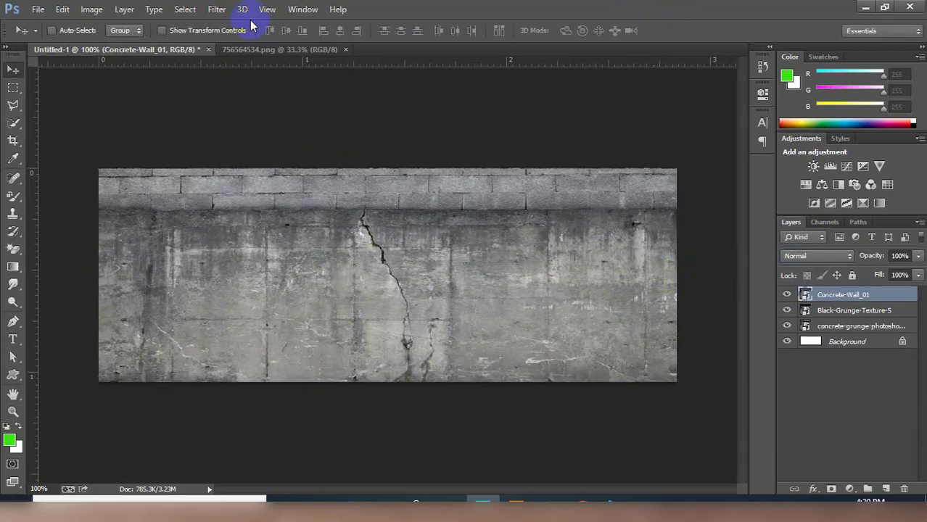
- Apply Add Noise to Concrete-Wall_01 with an Amount of about 24%
click(217, 10)
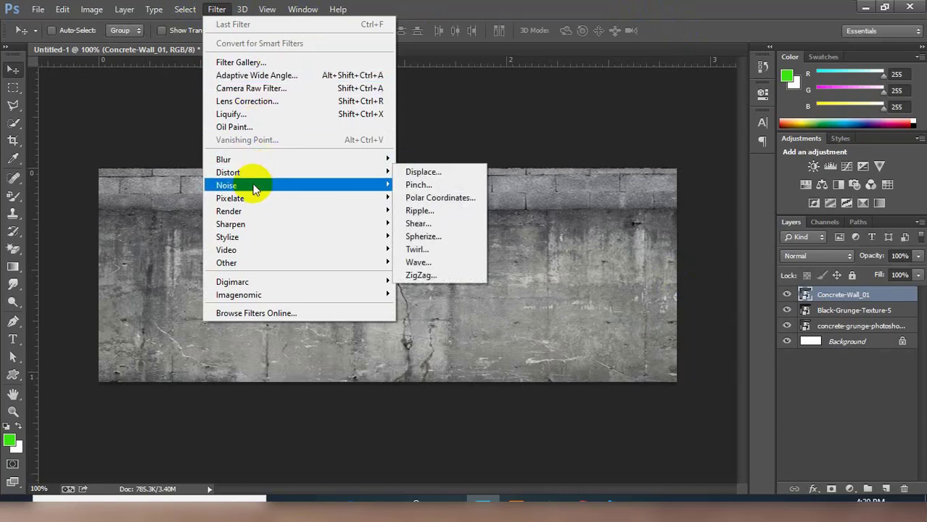
mouse_move(226, 186)
click(427, 184)
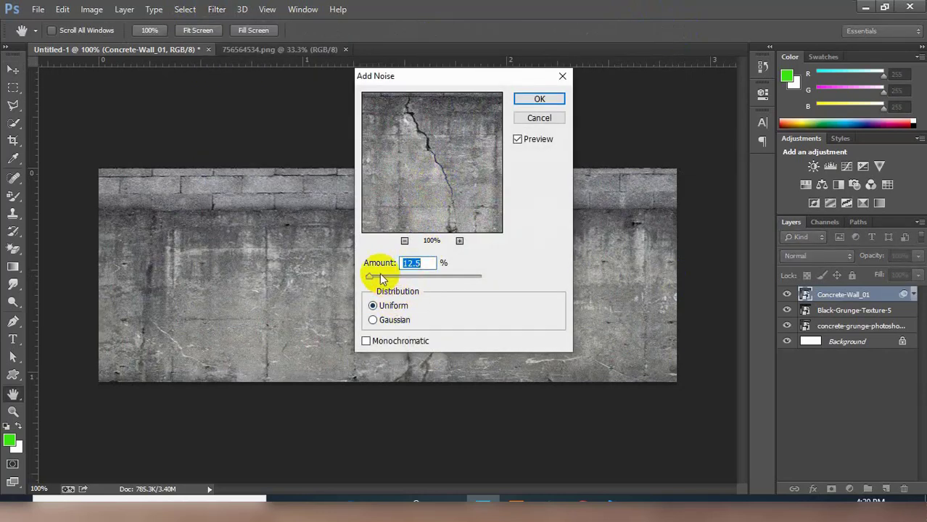
click(379, 276)
drag(378, 276, 372, 277)
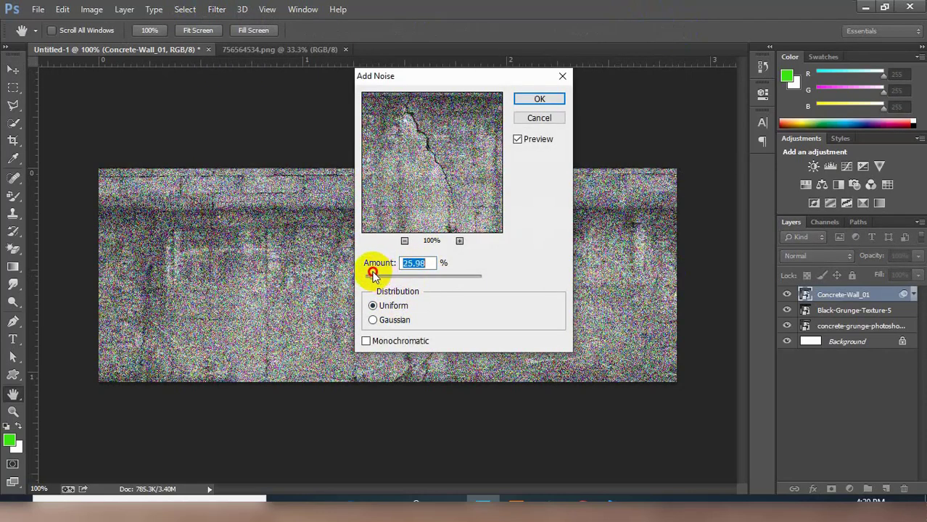
click(555, 99)
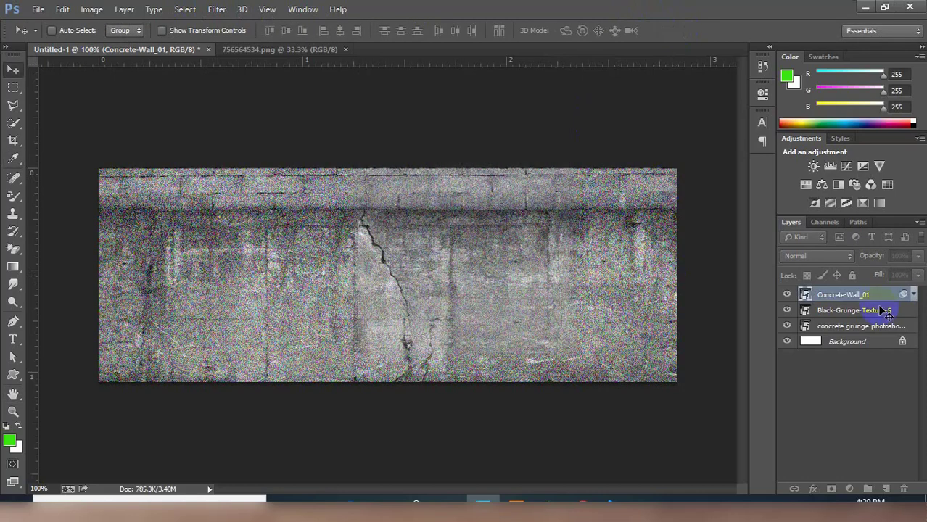
- Try Multiply blending on Concrete-Wall_01, toggling its visibility to compare
click(822, 253)
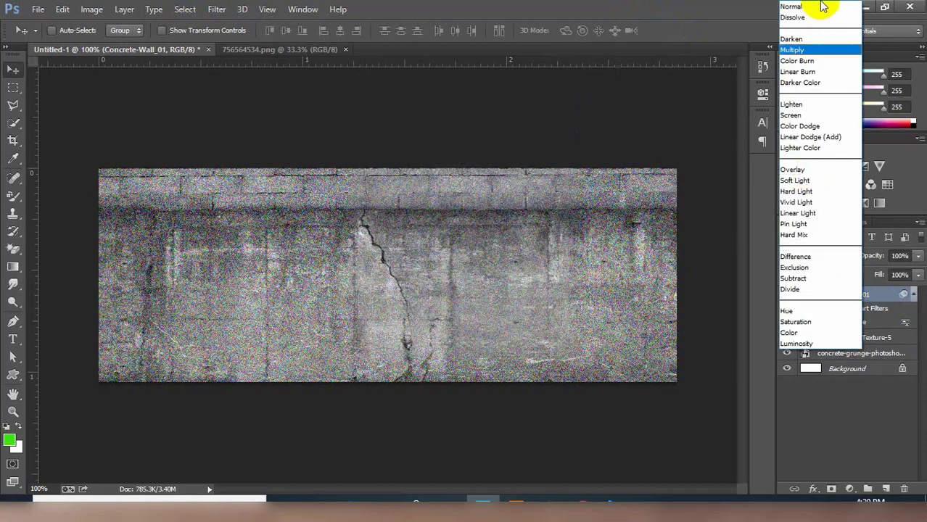
click(813, 48)
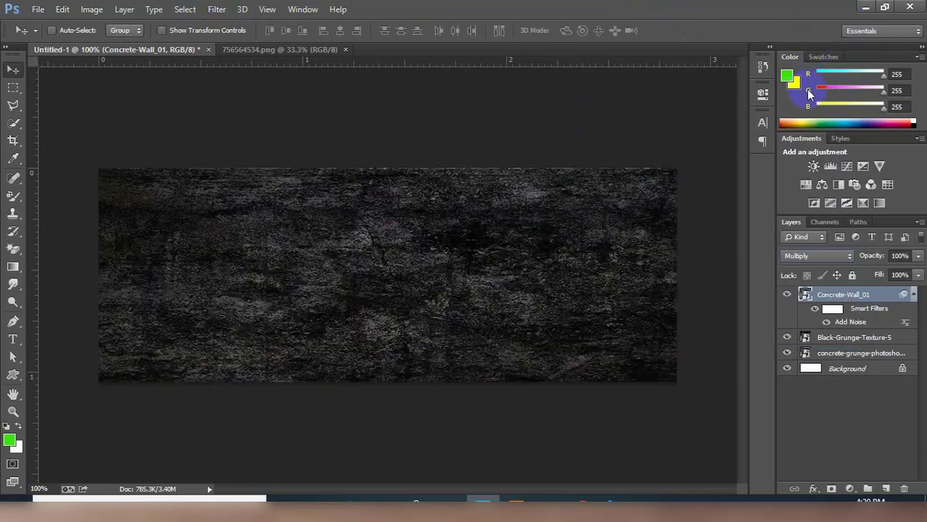
click(787, 295)
click(787, 295)
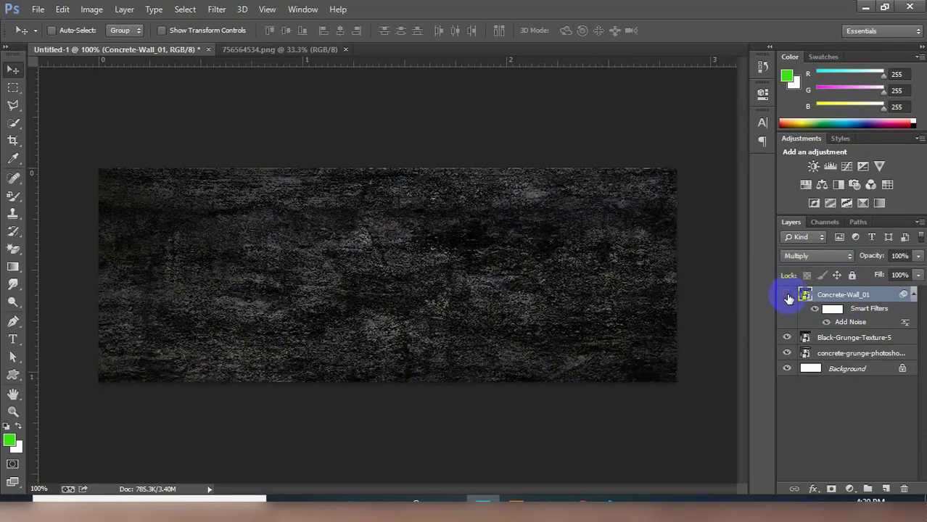
click(787, 296)
click(787, 295)
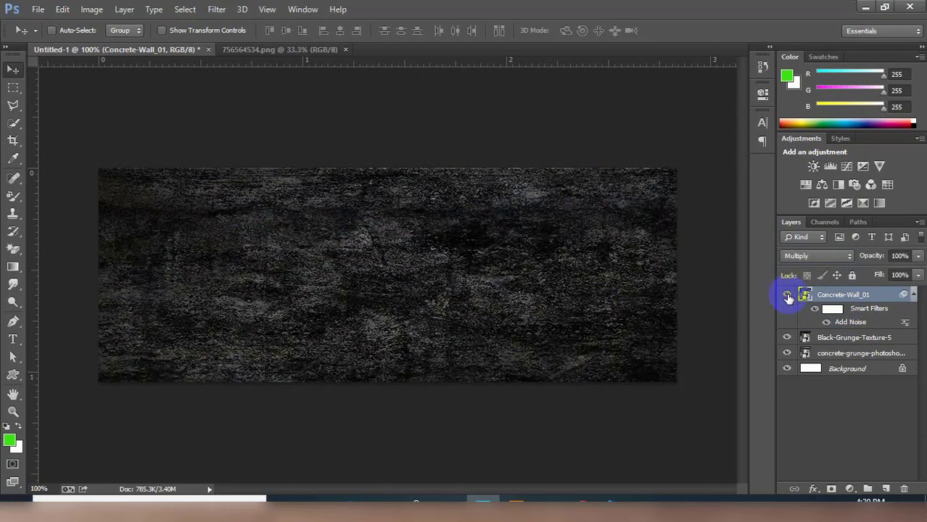
- Try Linear Dodge (Add) and other blend modes, settling on Vivid Light
click(807, 256)
click(810, 138)
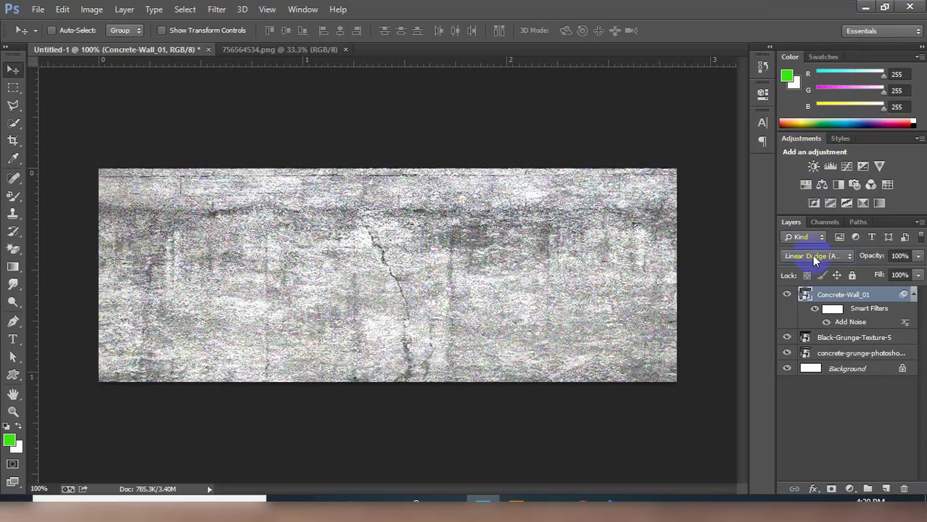
scroll(814, 254, down, 1)
scroll(815, 253, down, 2)
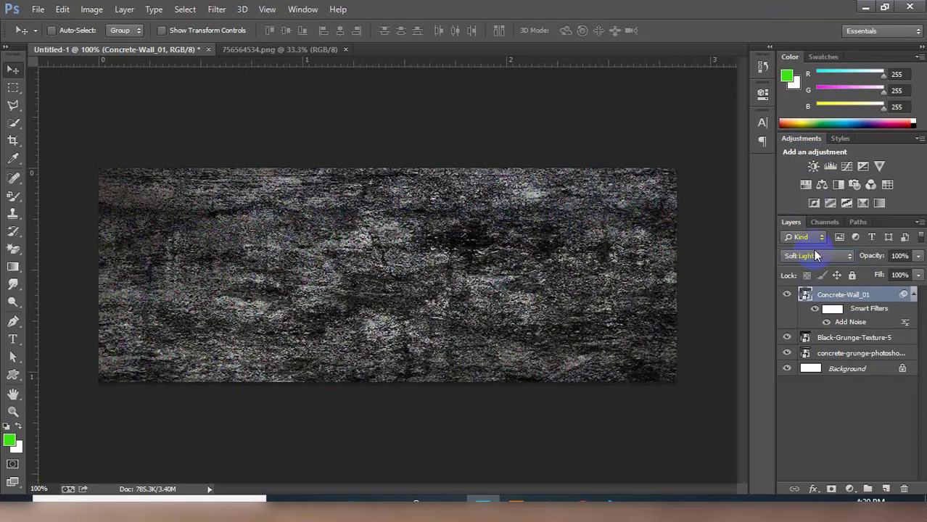
scroll(814, 256, up, 1)
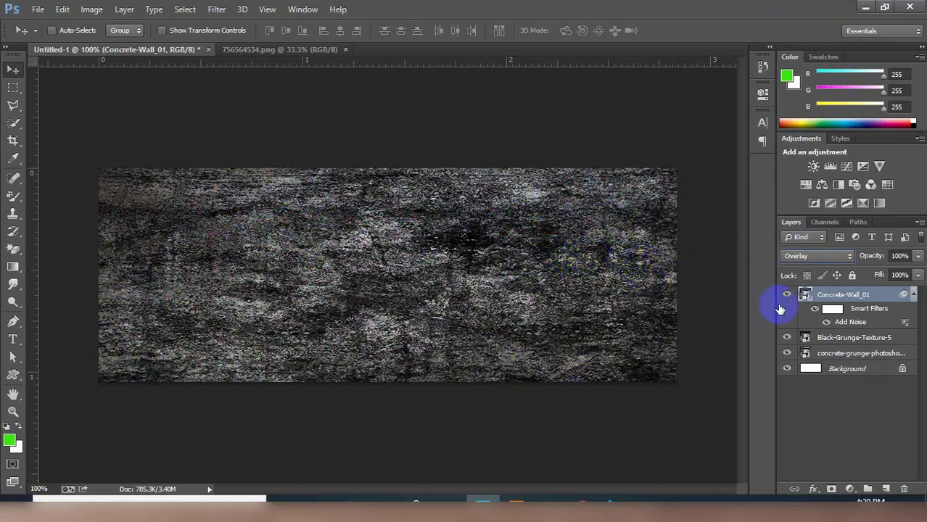
scroll(808, 265, down, 1)
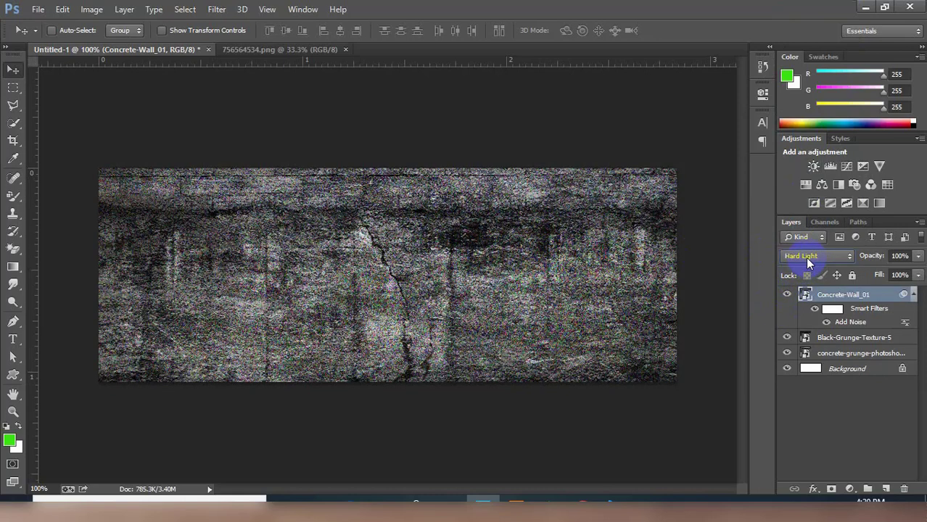
scroll(807, 263, down, 1)
scroll(805, 257, down, 1)
scroll(805, 254, up, 1)
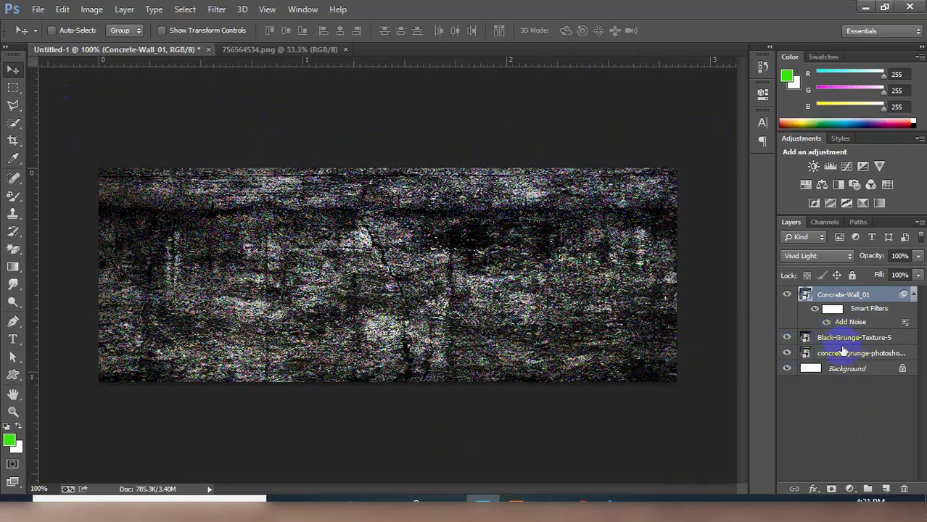
shift+click(843, 354)
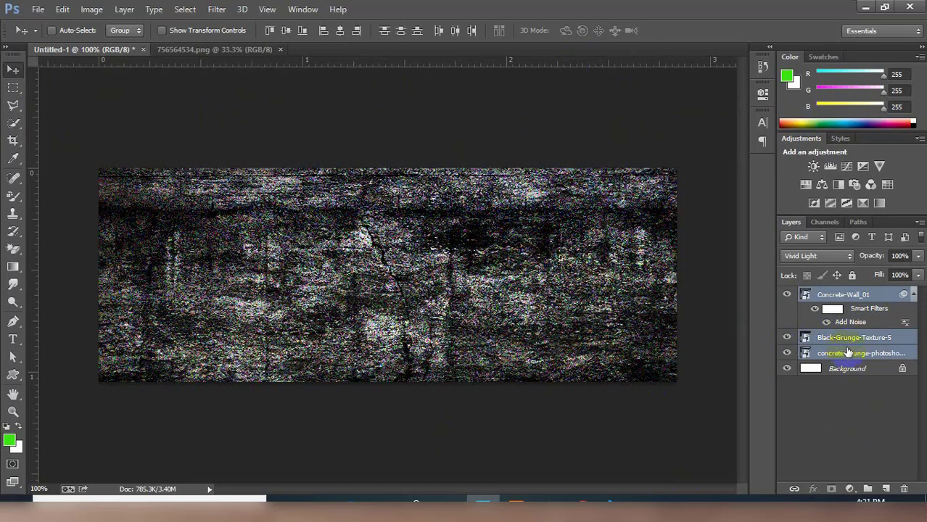
- Convert the three selected texture layers into one smart object, then toggle it to check
right_click(838, 301)
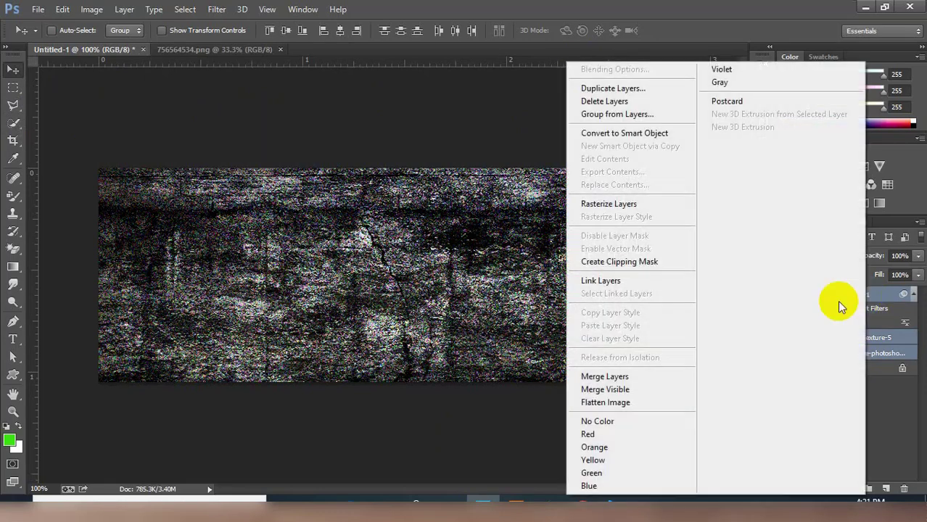
click(610, 134)
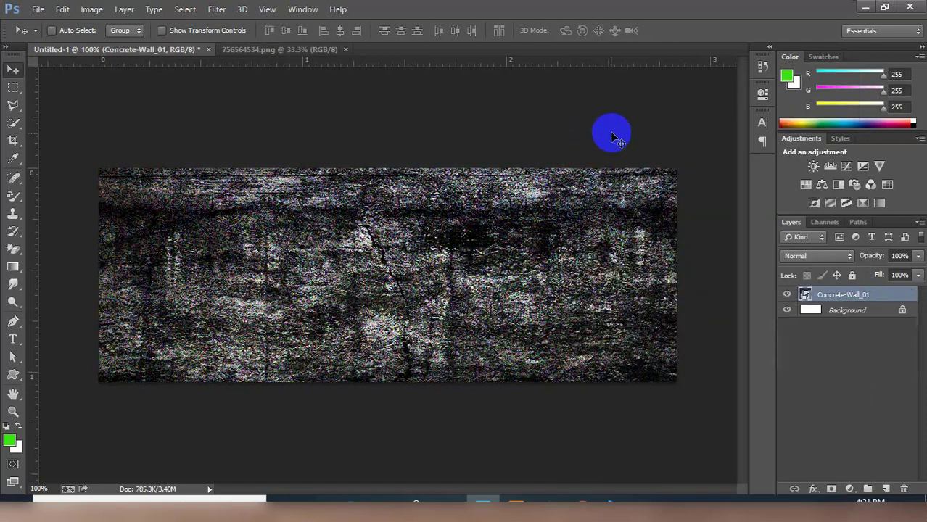
click(789, 294)
click(789, 294)
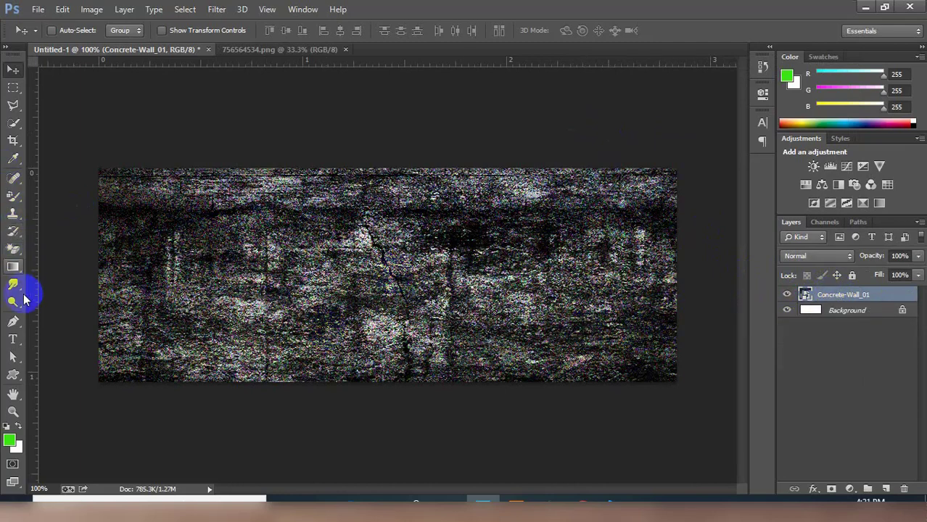
- Draw a rectangle and move it to the upper middle of the banner
drag(12, 375, 64, 379)
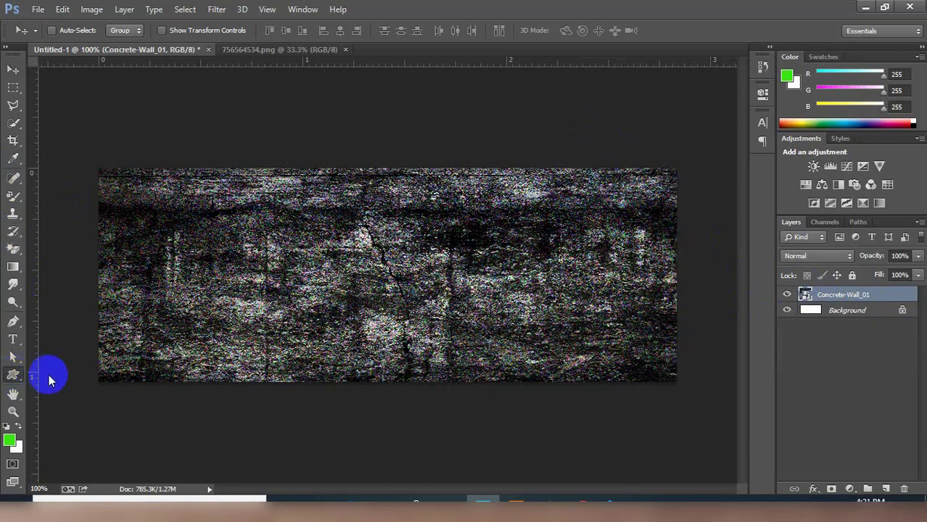
click(63, 377)
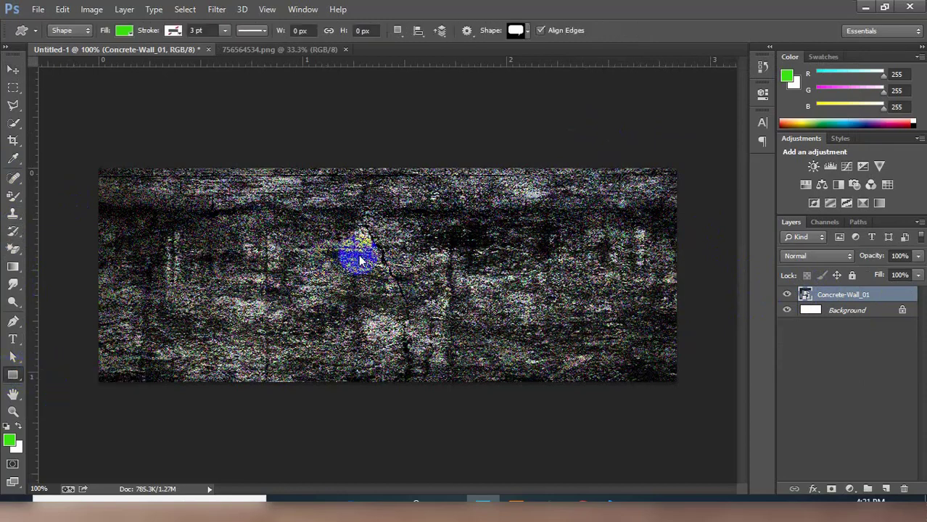
drag(448, 238, 562, 353)
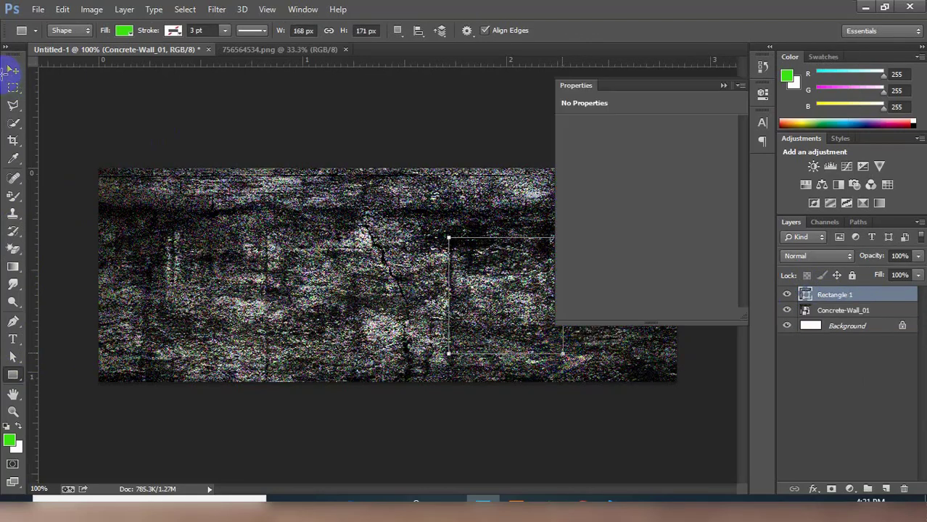
click(12, 70)
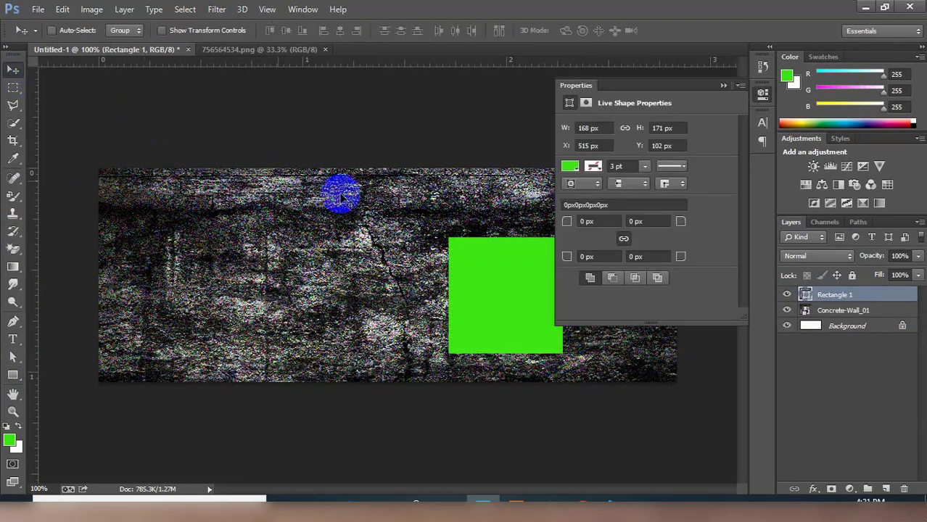
mouse_move(536, 290)
mouse_down()
mouse_move(420, 242)
mouse_move(428, 247)
mouse_up()
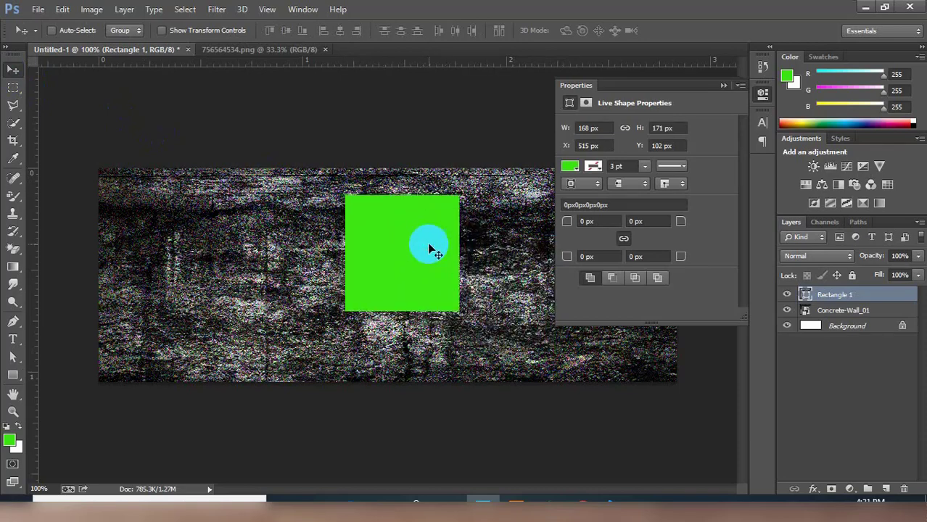
- Fill the rectangle with a near-white colour
double_click(807, 295)
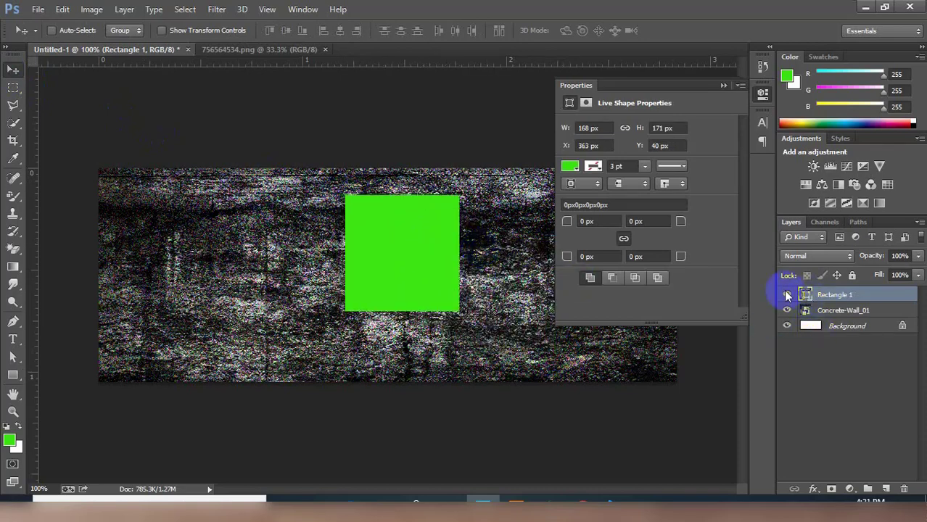
click(608, 237)
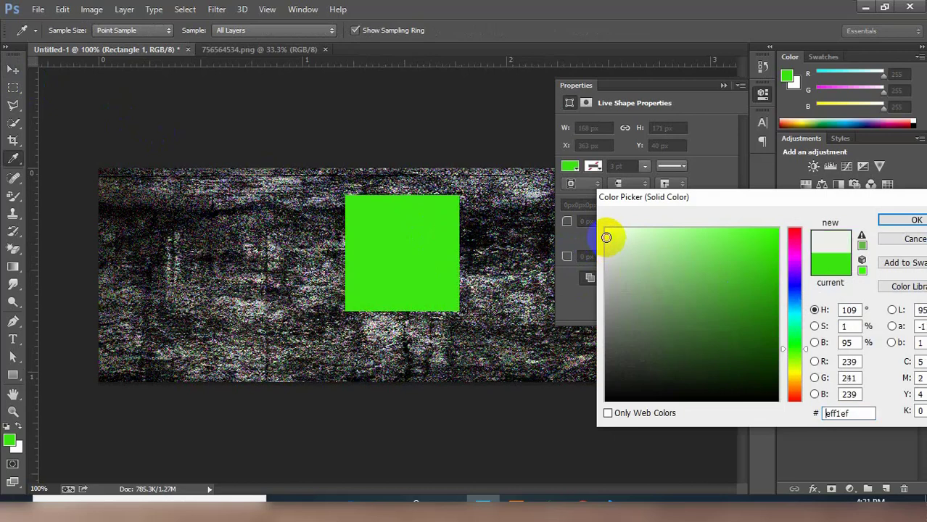
click(915, 220)
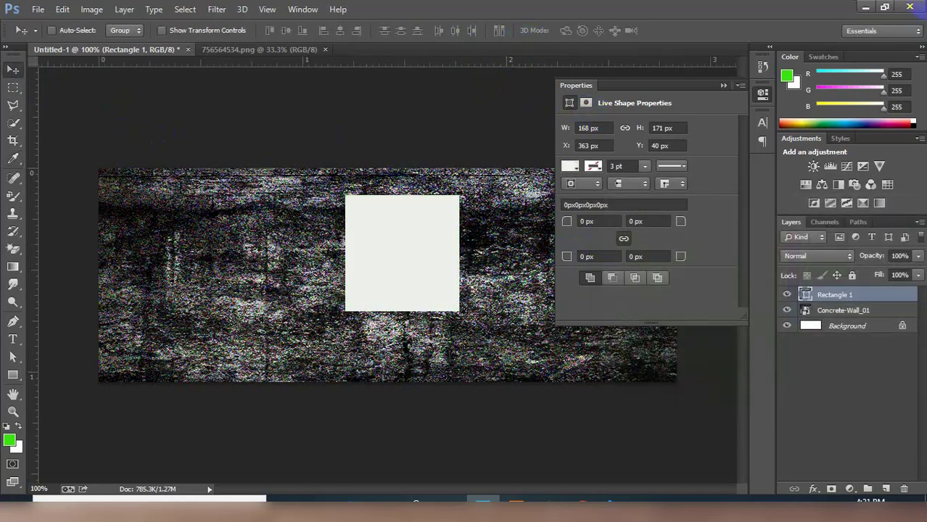
scroll(456, 225, up, 1)
scroll(450, 232, up, 2)
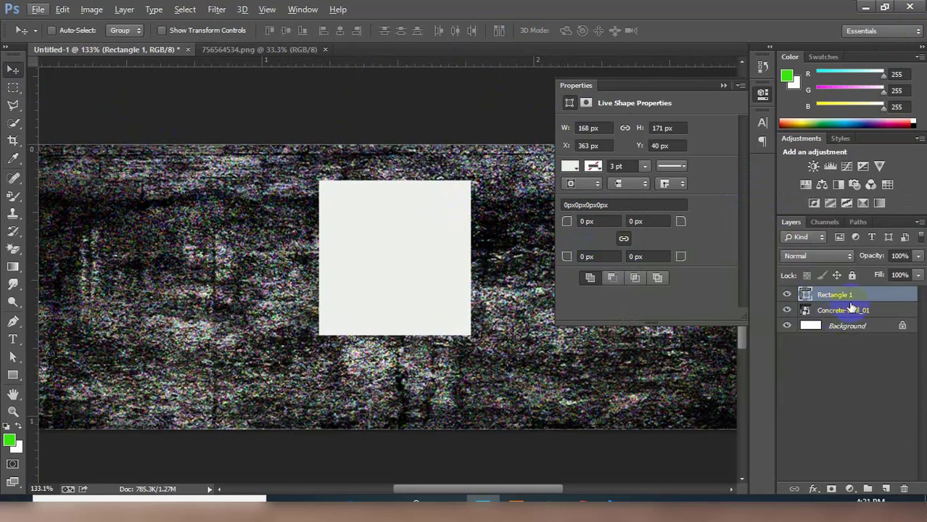
- Duplicate the rectangle and fill the copy with grey
key(ctrl+j)
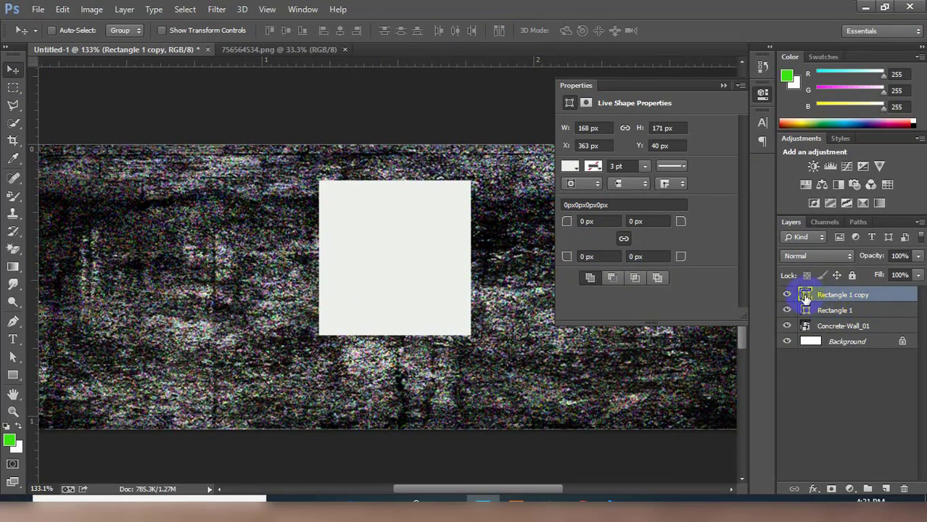
double_click(806, 295)
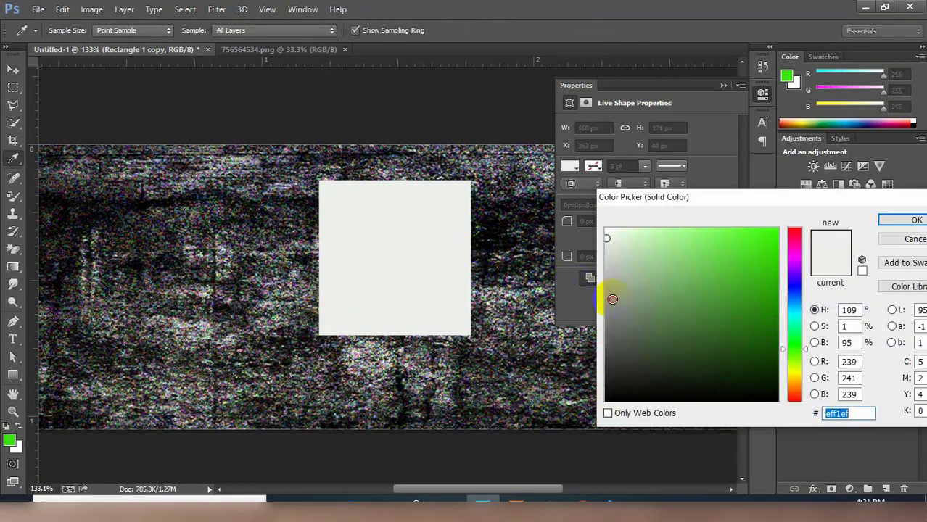
click(613, 299)
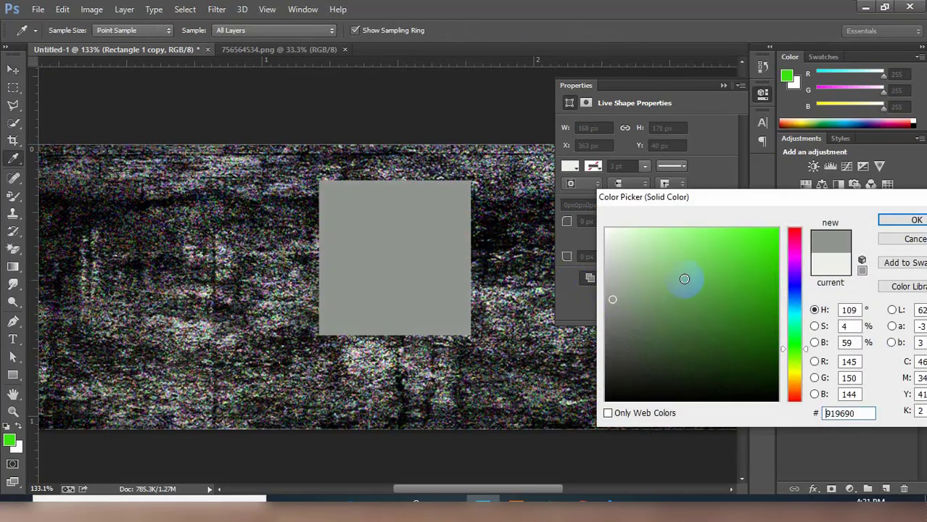
click(899, 225)
click(648, 223)
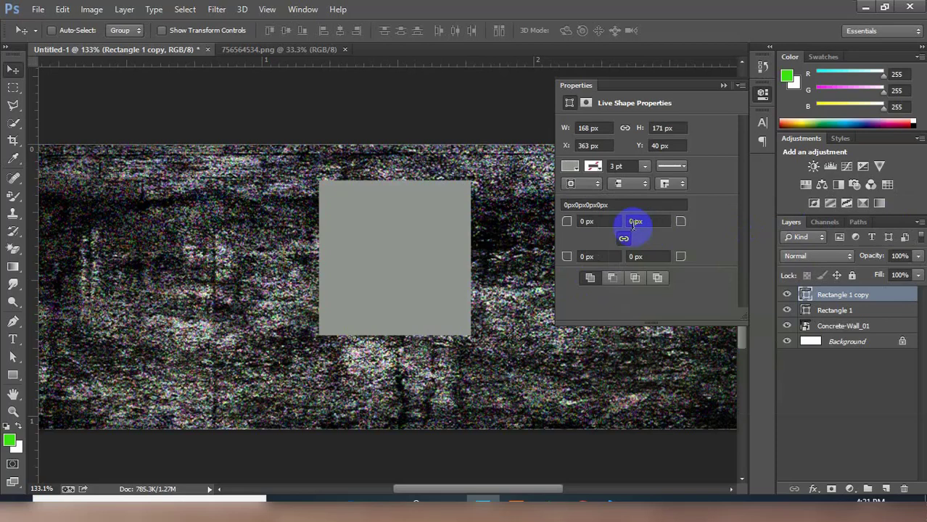
- Shorten the grey copy from the bottom, leaving a polaroid-style wide border
key(ctrl+t)
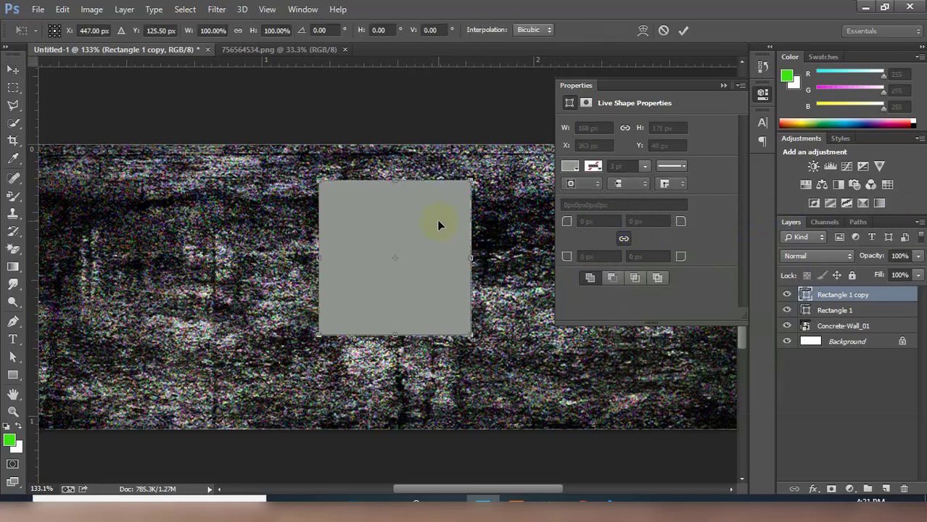
drag(472, 335, 467, 332)
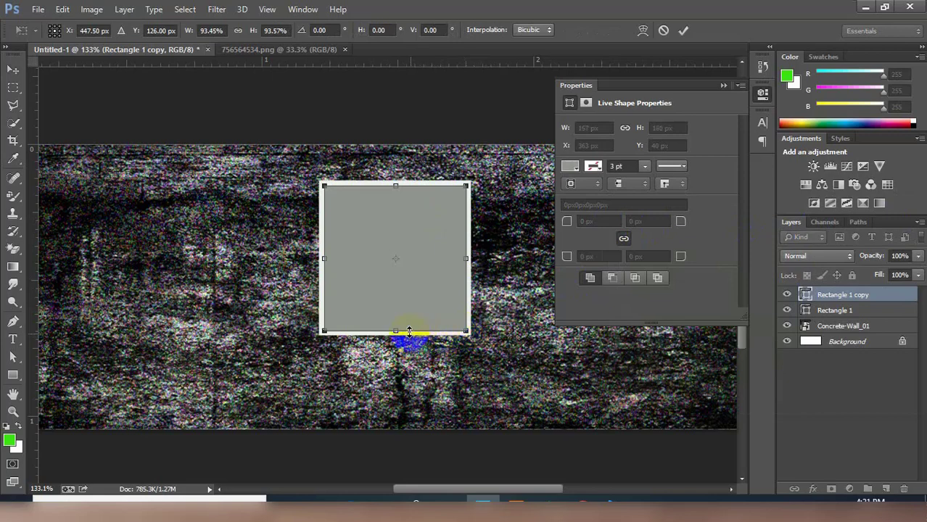
drag(411, 329, 414, 306)
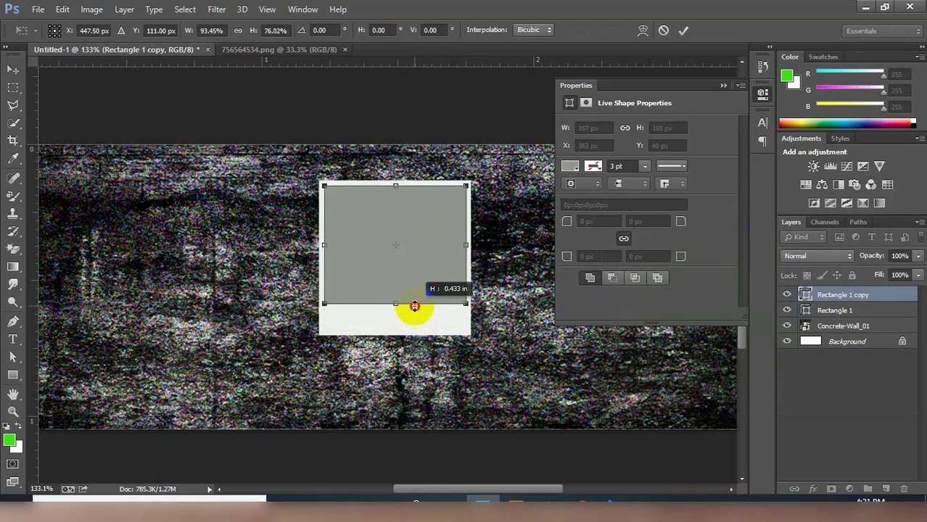
click(683, 30)
click(723, 85)
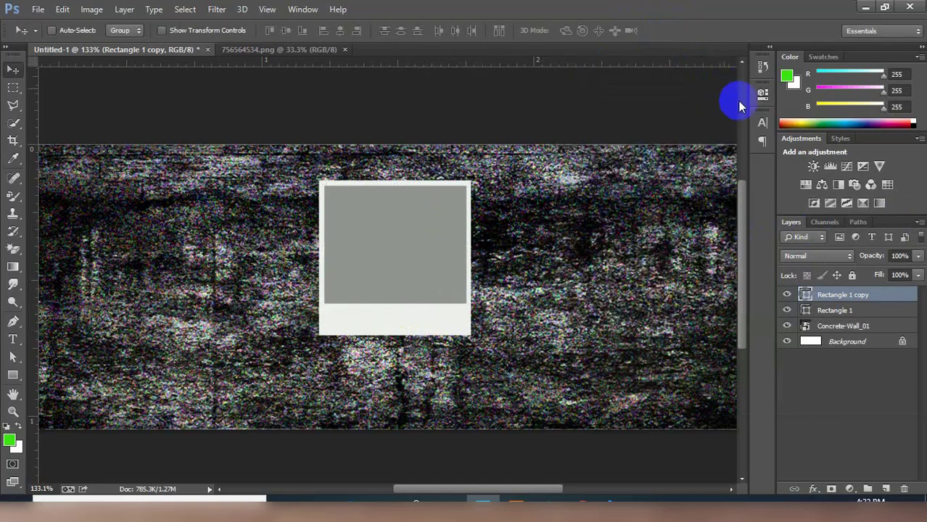
shift+click(835, 310)
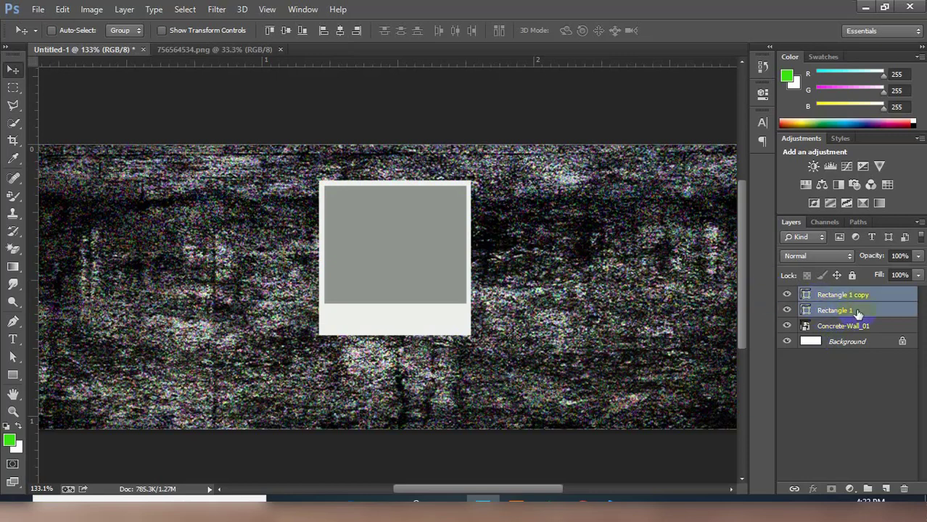
- Group the two rectangle layers into Group 1 and select both polaroid layers inside it
key(ctrl+g)
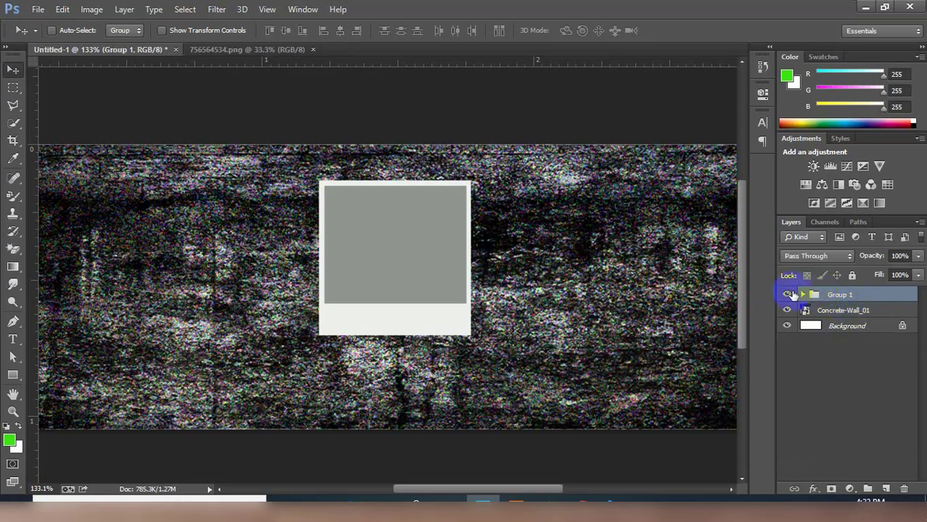
click(787, 294)
click(787, 295)
scroll(465, 291, down, 3)
scroll(439, 294, down, 2)
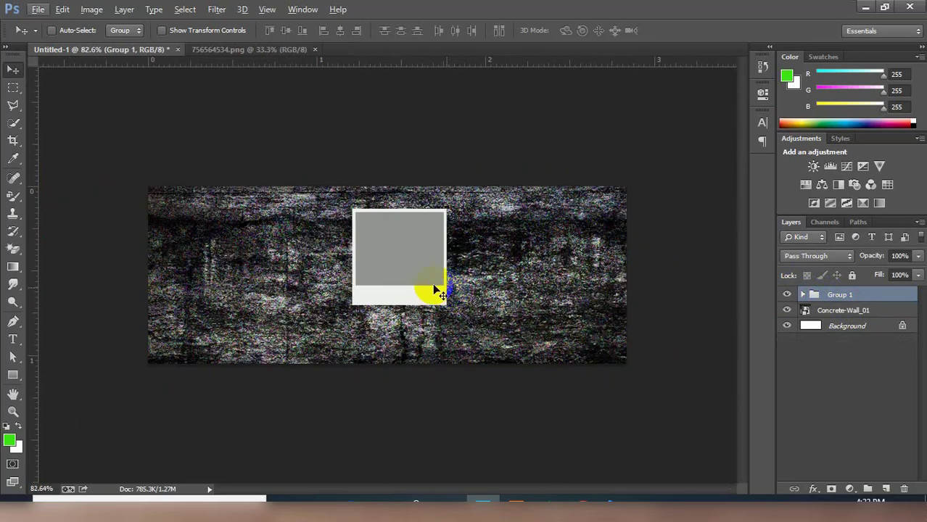
click(804, 295)
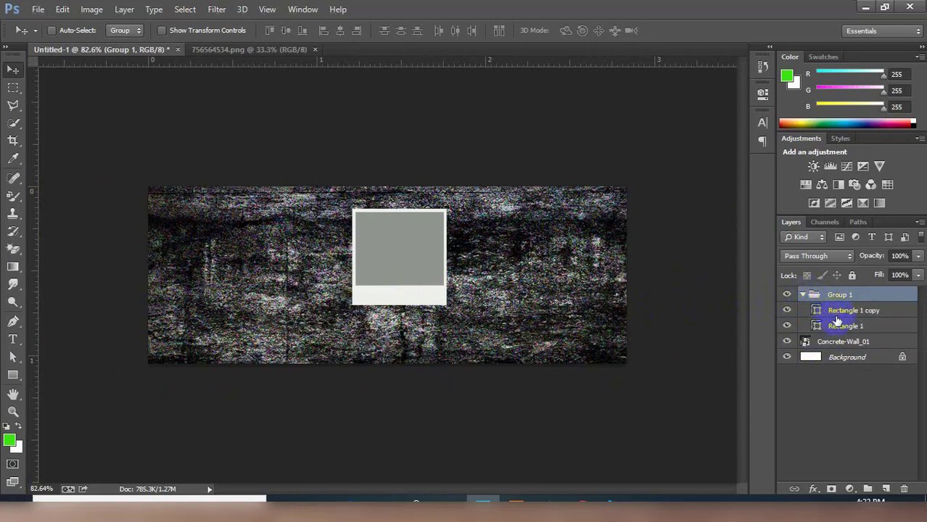
click(841, 312)
shift+click(842, 326)
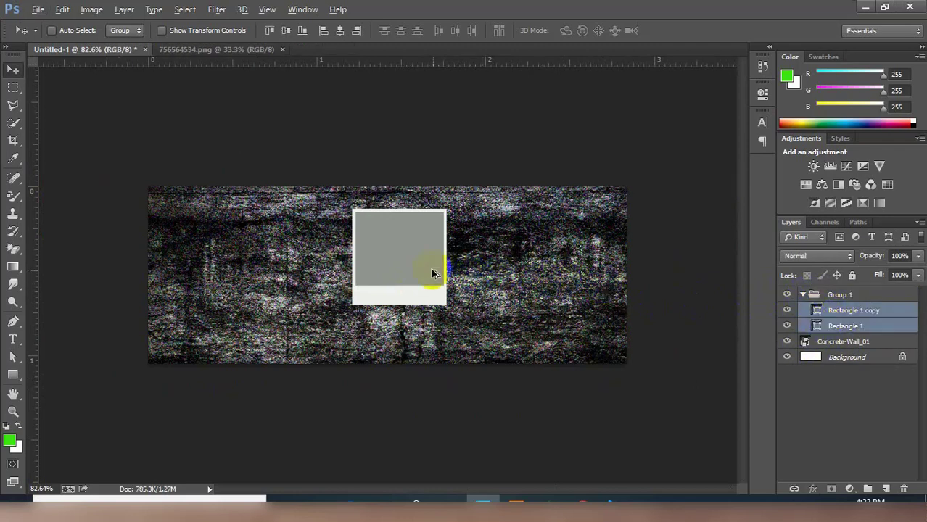
- Duplicate the polaroid into a row of three frames and shift all six layers about 48 px right
mouse_move(432, 274)
mouse_down()
mouse_move(527, 273)
mouse_move(308, 270)
mouse_up()
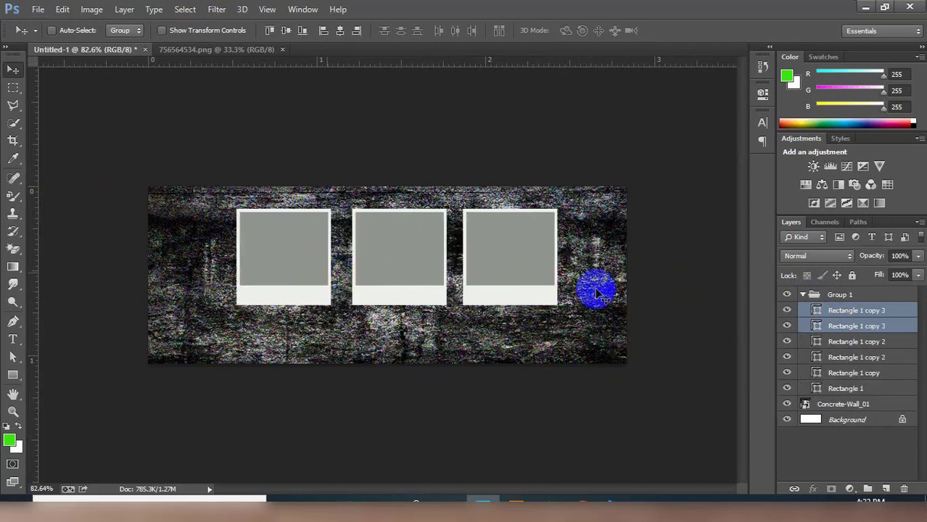
ctrl+click(876, 342)
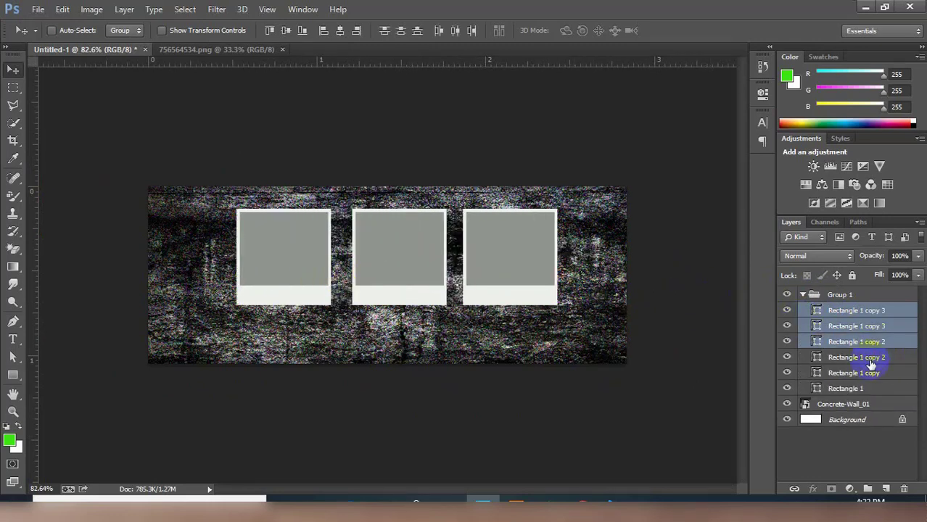
shift+click(850, 390)
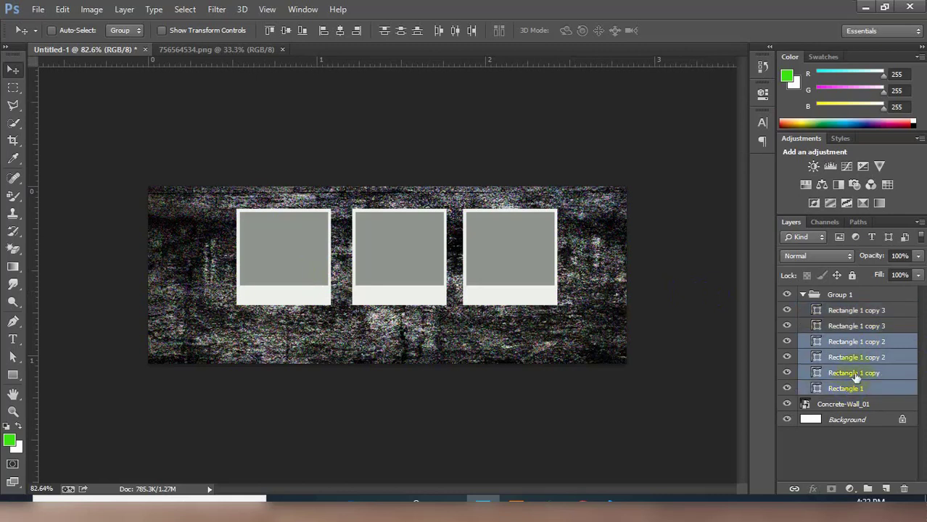
shift+click(859, 312)
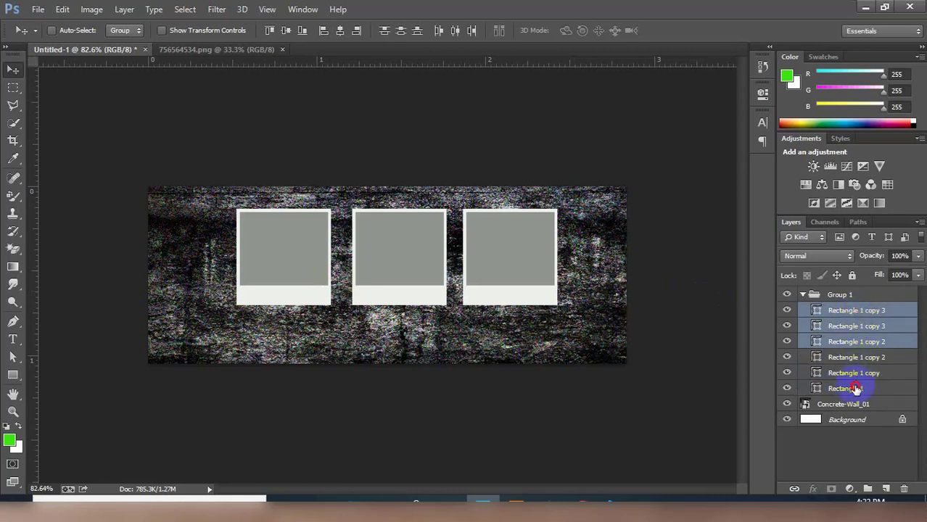
click(856, 389)
shift+click(860, 310)
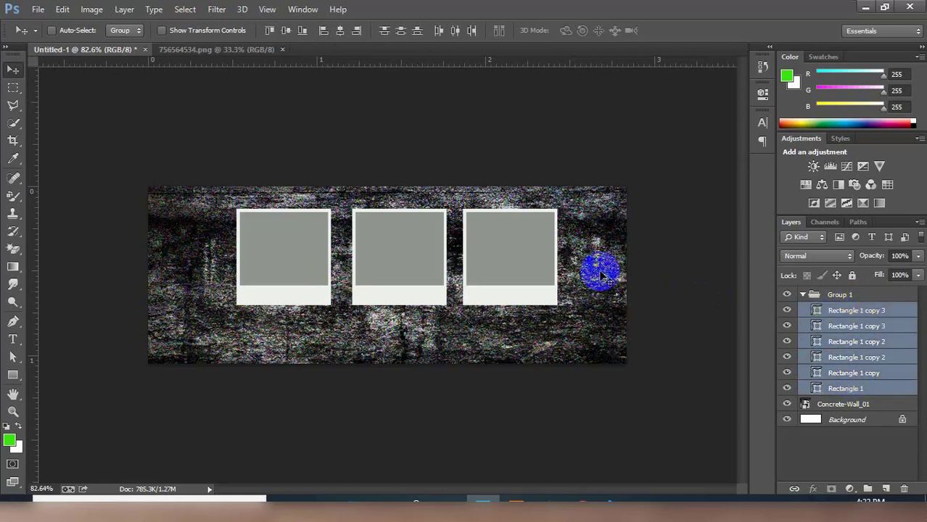
mouse_move(294, 246)
mouse_down()
mouse_move(340, 251)
mouse_move(351, 264)
mouse_up()
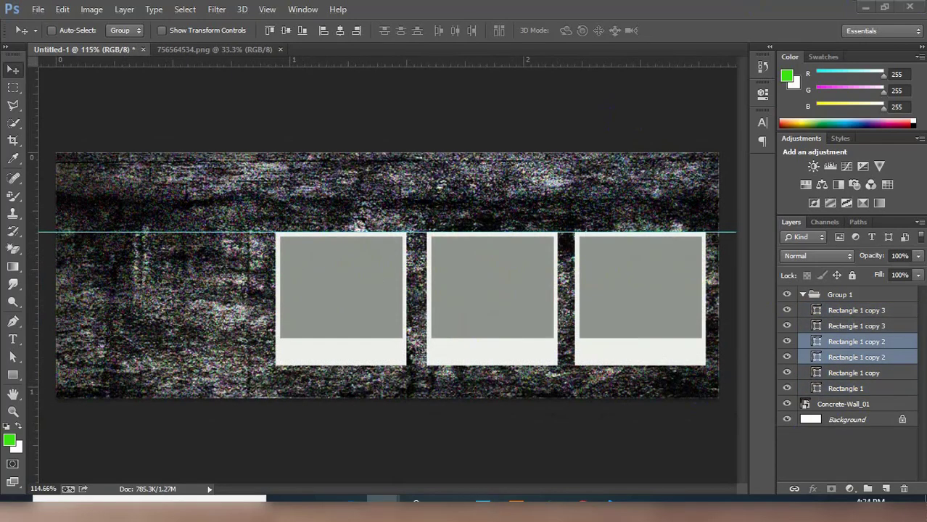
- Place the portrait photo into the banner and locate the top Rectangle 1 copy 3 layer
click(388, 271)
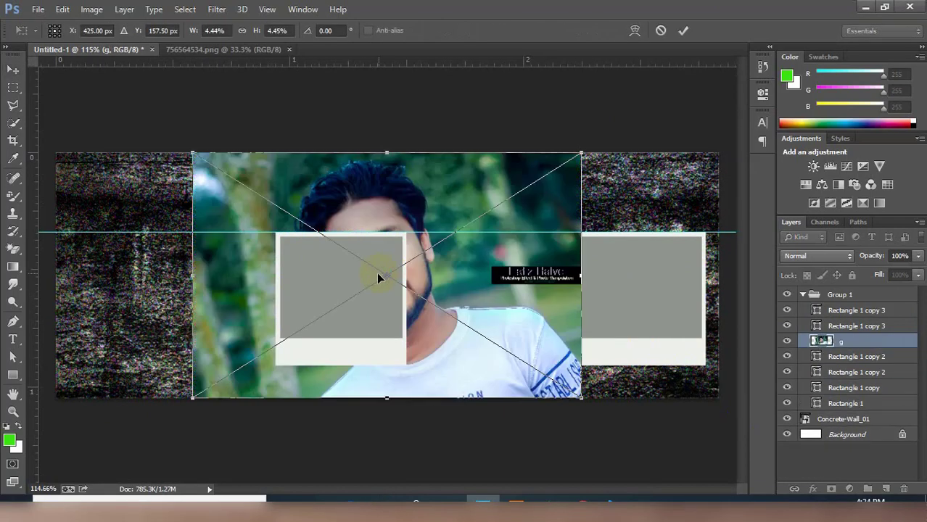
click(684, 31)
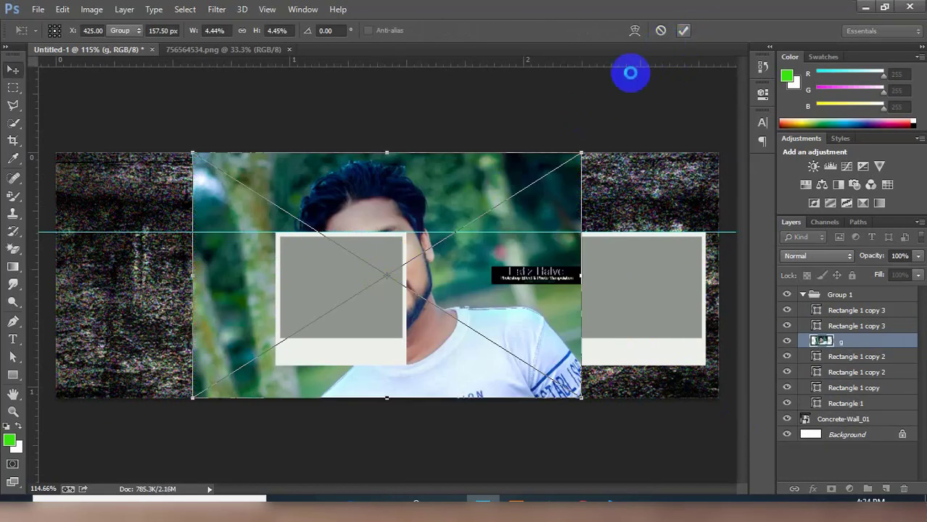
right_click(355, 281)
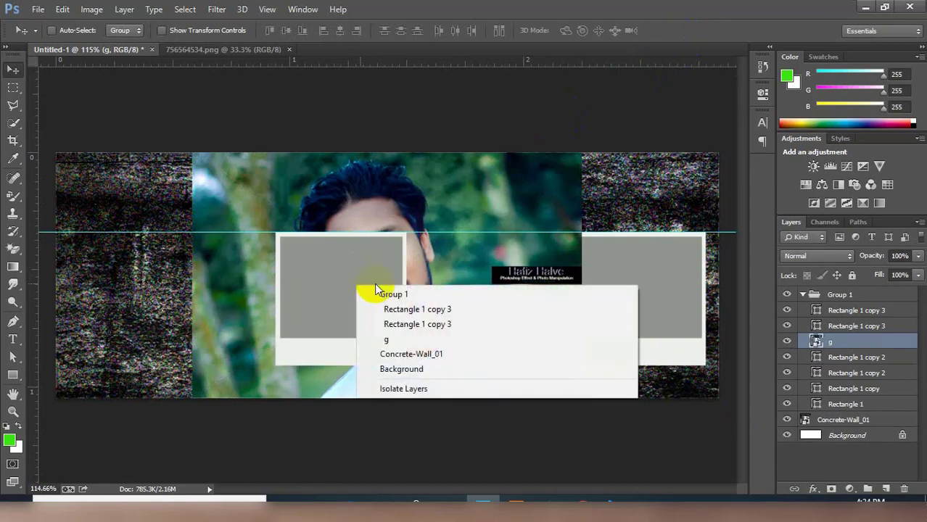
click(417, 309)
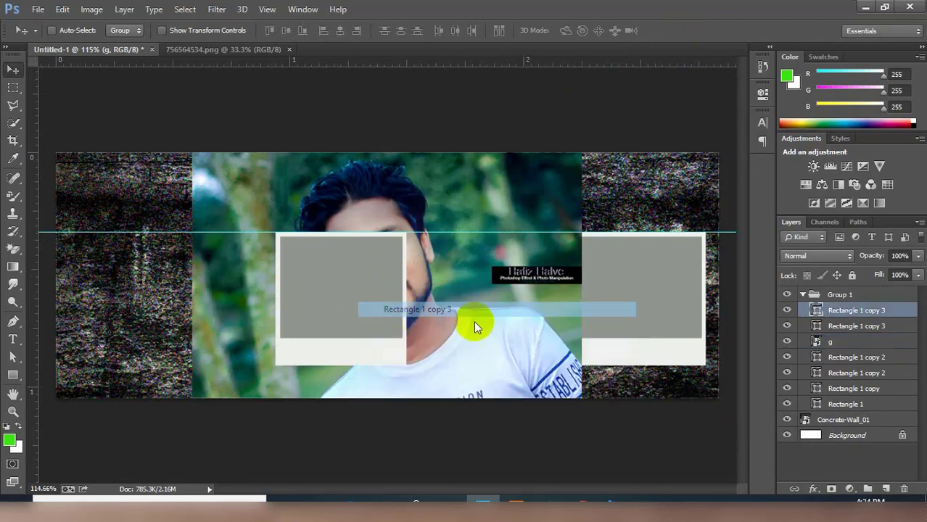
click(788, 310)
click(788, 311)
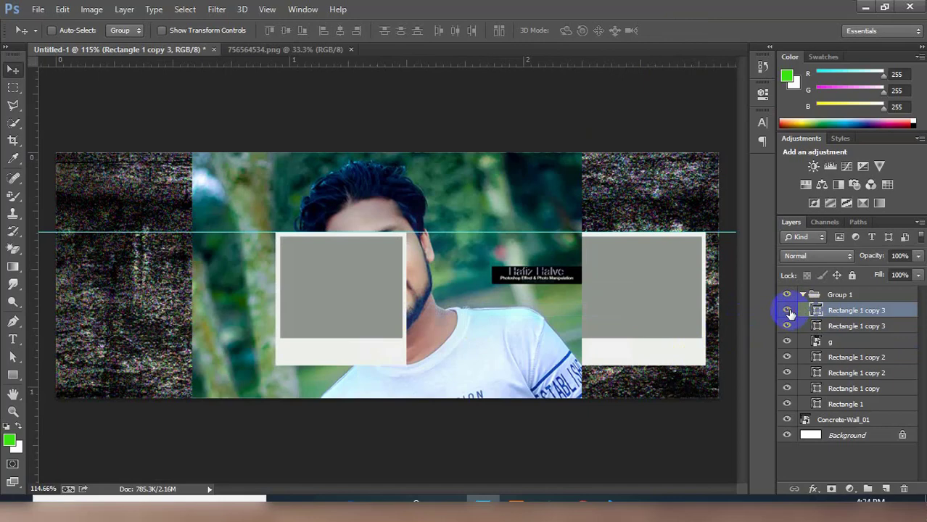
- Move photo layer g to the top of Group 1, above the polaroid layers
click(825, 342)
click(788, 342)
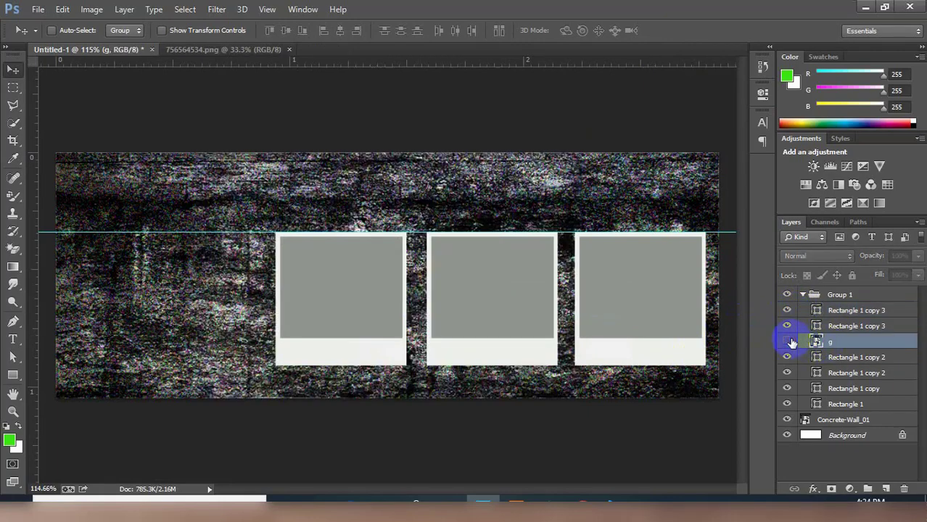
click(788, 342)
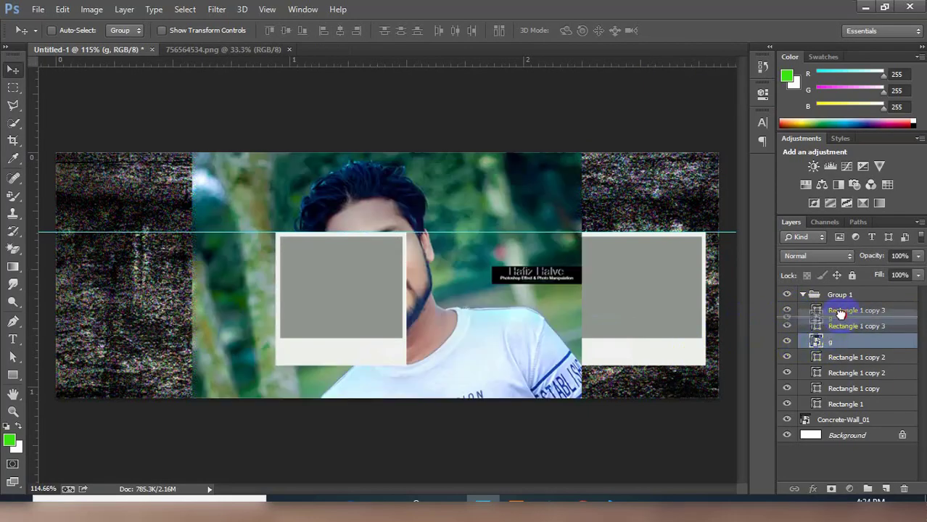
drag(829, 342, 845, 310)
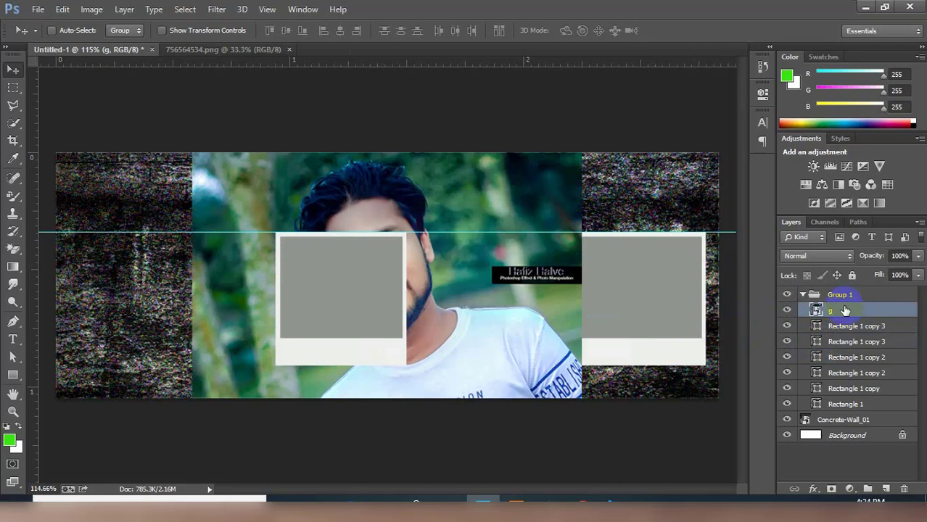
click(788, 312)
click(787, 312)
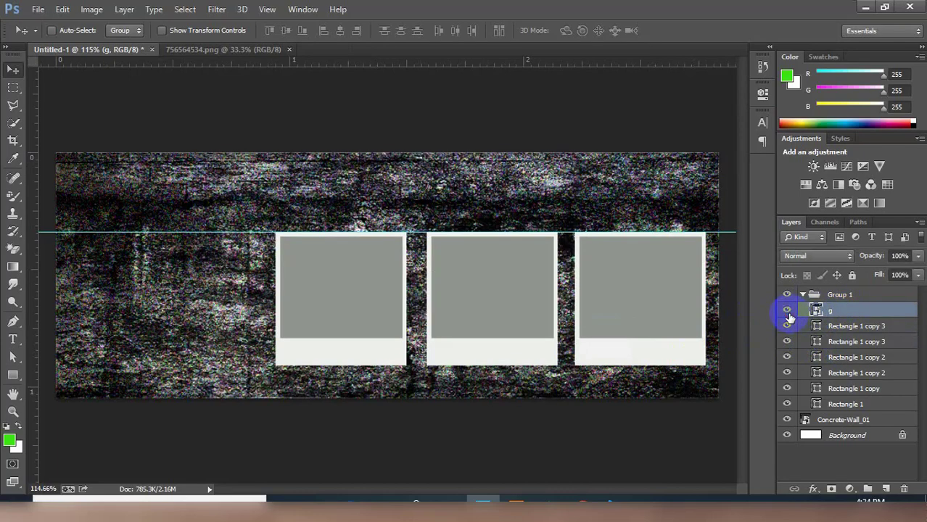
- Clip photo layer g into the left frame, then shrink and move it to fit
right_click(844, 308)
click(621, 262)
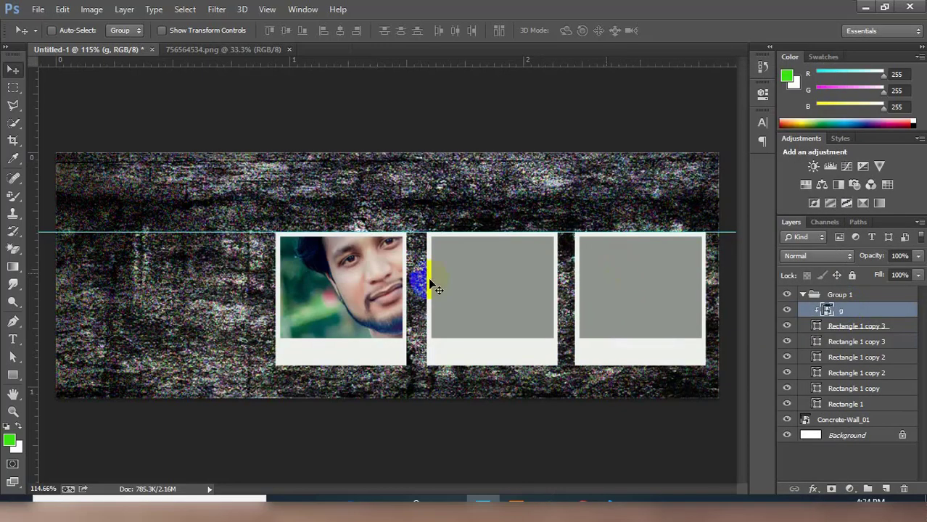
drag(352, 289, 317, 326)
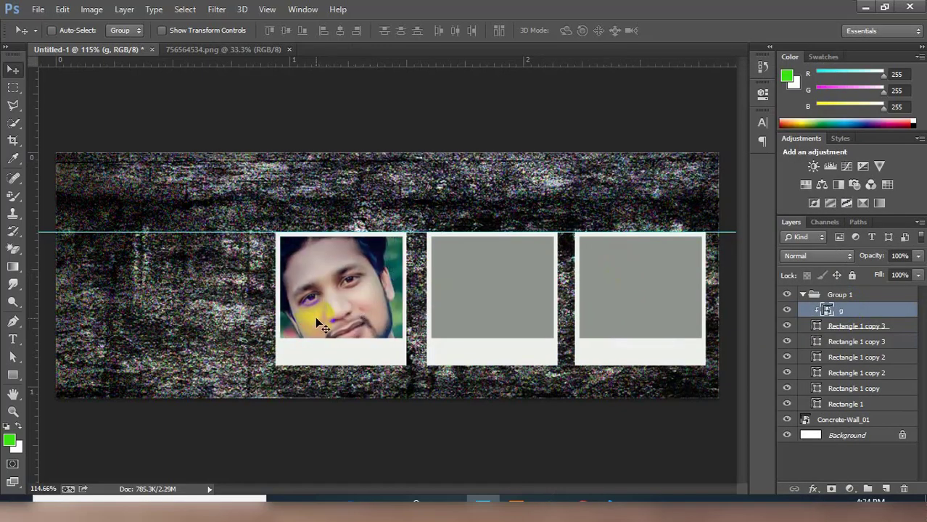
key(ctrl+t)
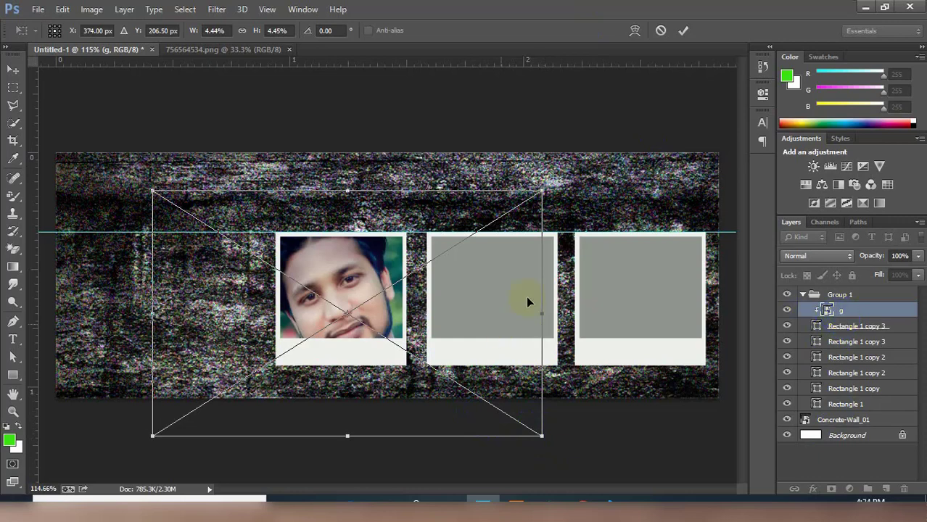
drag(539, 439, 423, 361)
drag(349, 293, 344, 268)
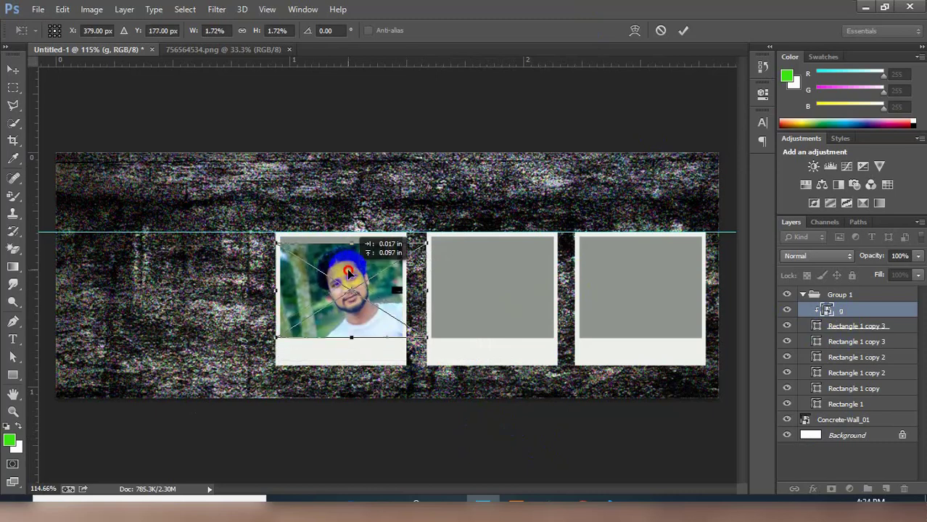
click(359, 332)
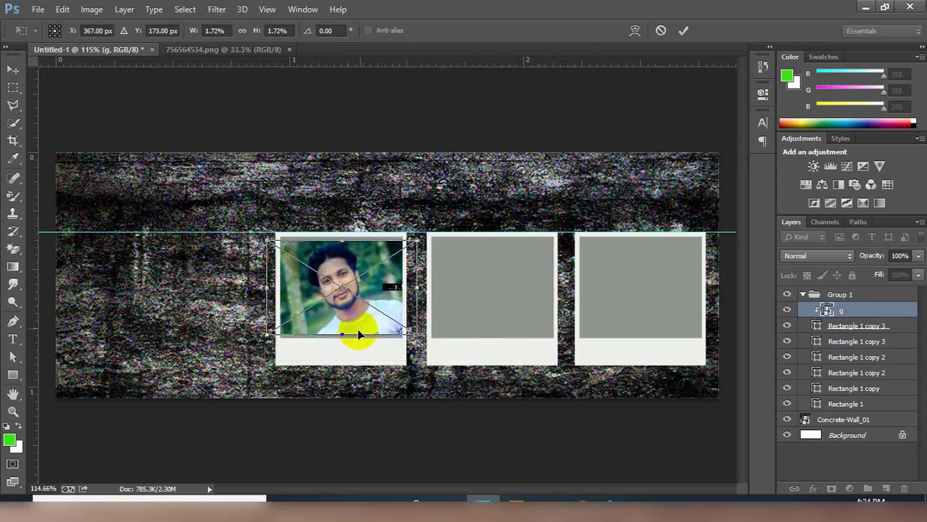
key(Return)
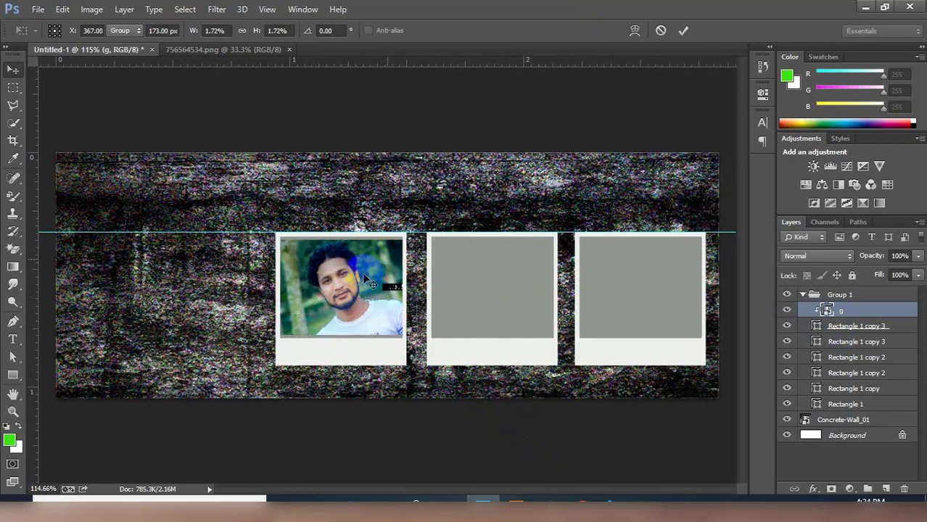
scroll(297, 279, up, 3)
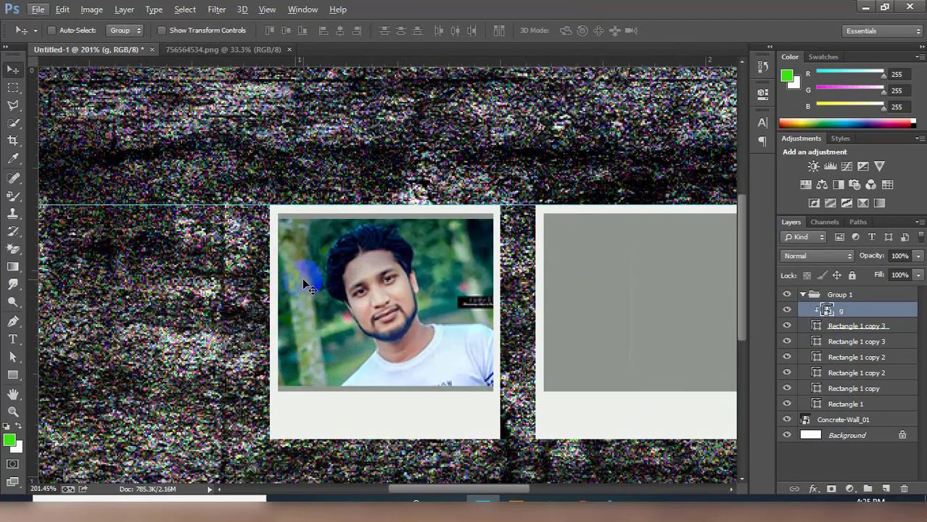
- Stretch the profile photo taller from its top edge so it fills the frame's picture area
key(ctrl+t)
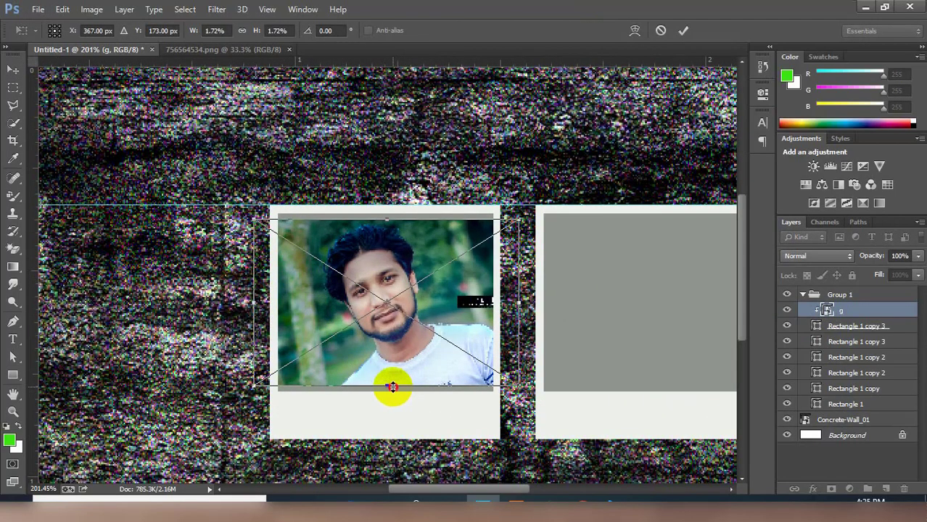
drag(392, 387, 392, 391)
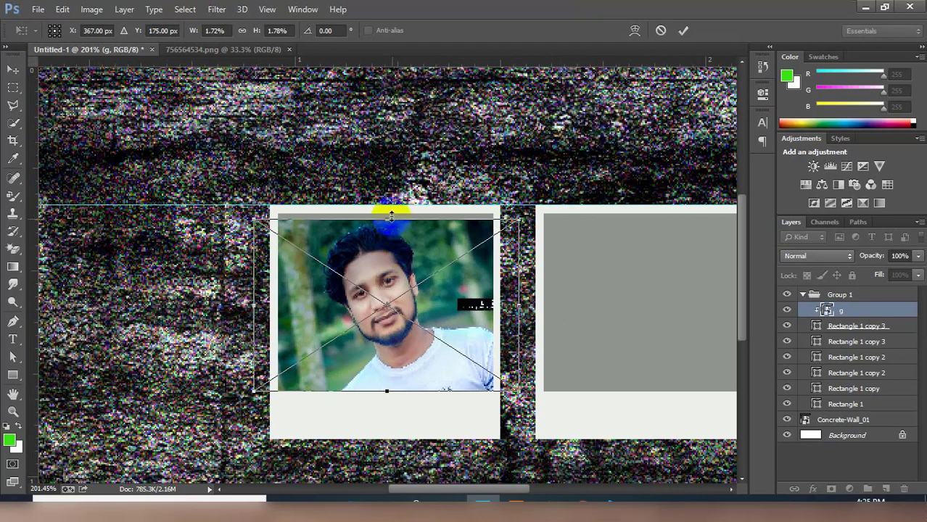
drag(391, 216, 398, 198)
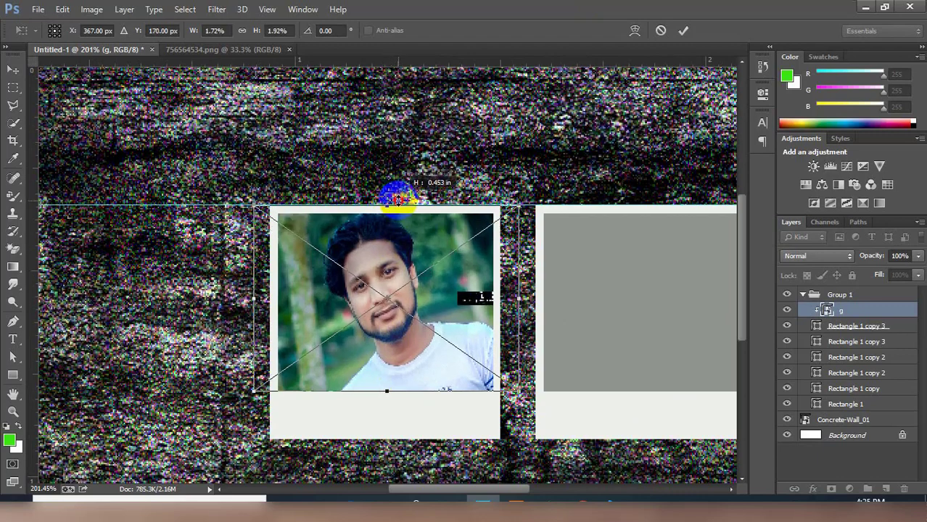
drag(395, 204, 396, 209)
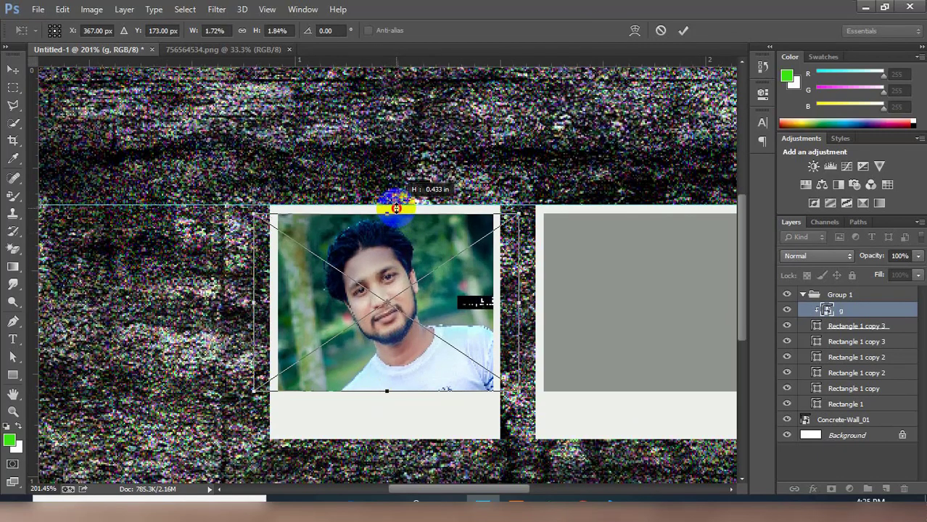
key(Return)
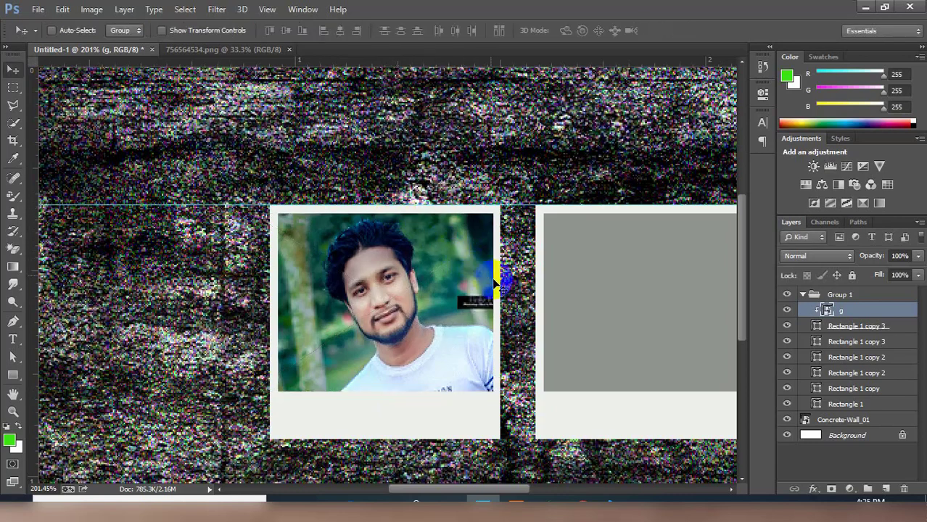
scroll(426, 316, down, 1)
scroll(427, 316, down, 2)
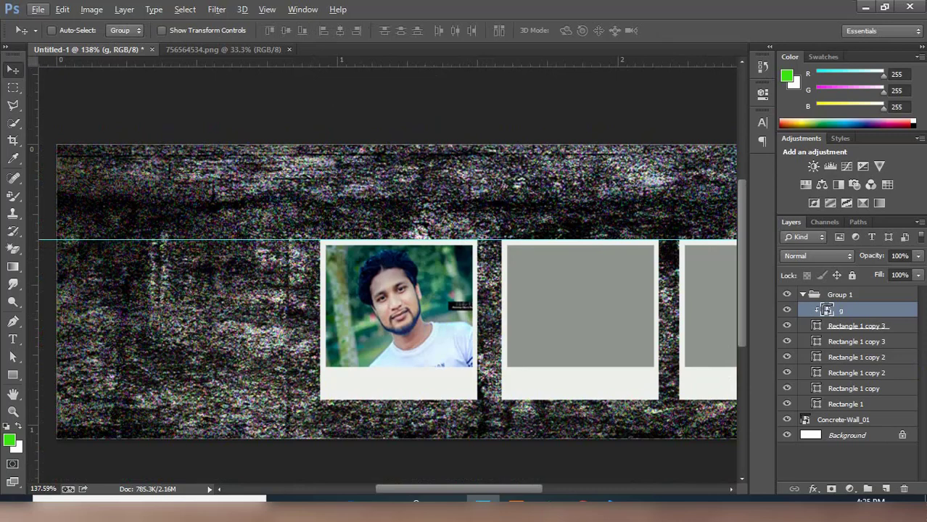
- Select the Rectangle 1 copy frame and place the second portrait photo over the middle frame
right_click(590, 327)
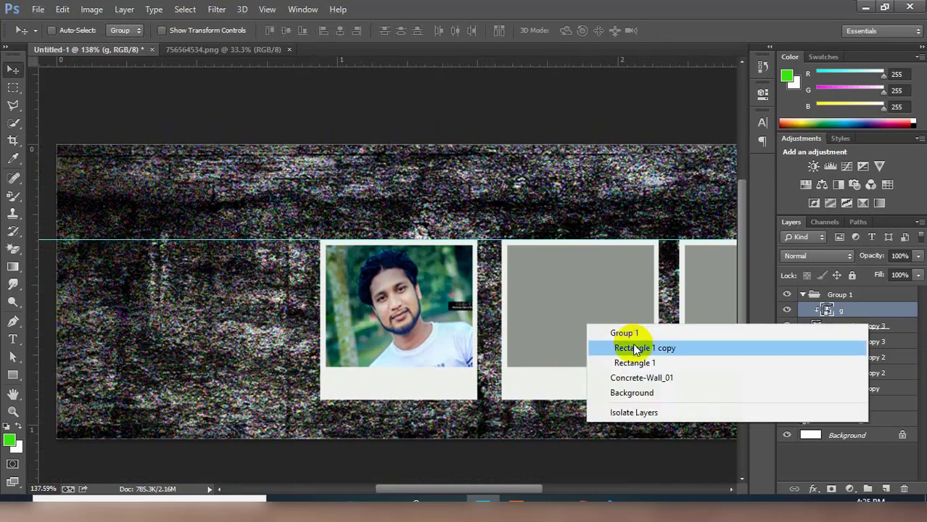
click(635, 350)
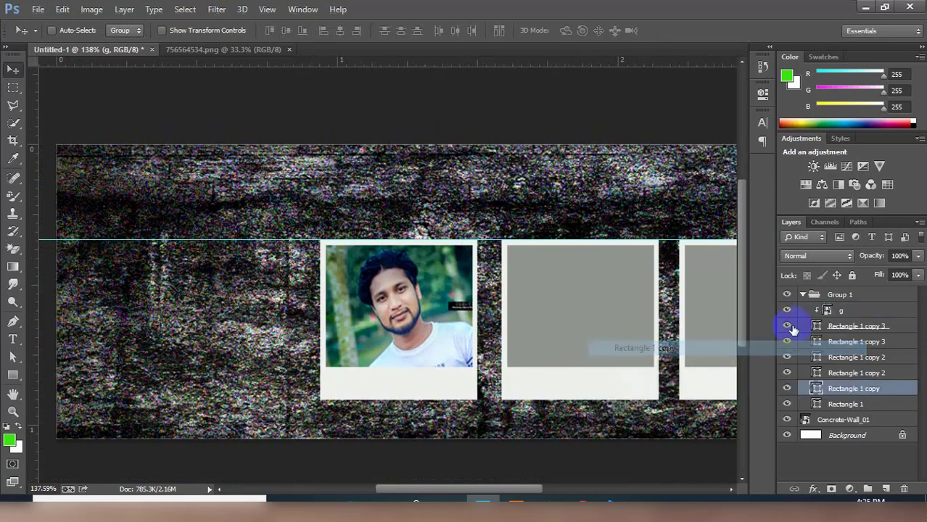
click(786, 389)
click(786, 389)
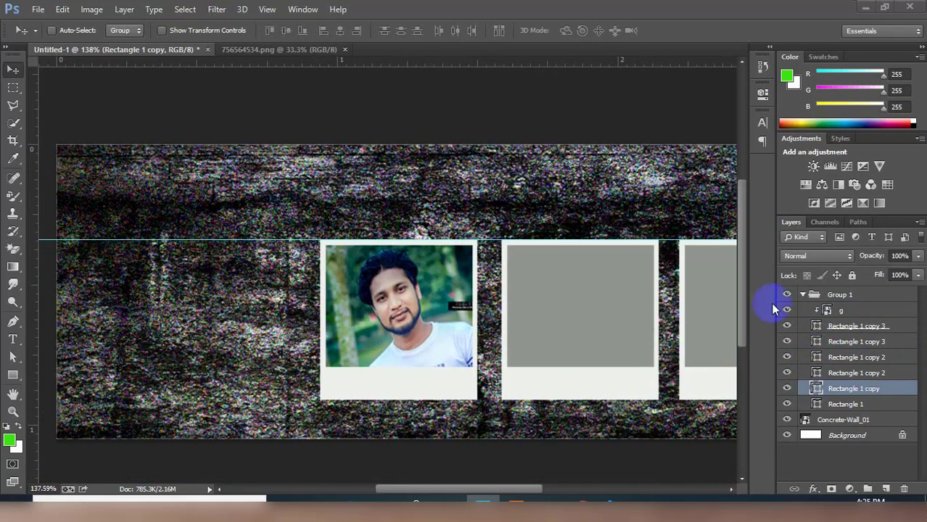
scroll(616, 289, right, 3)
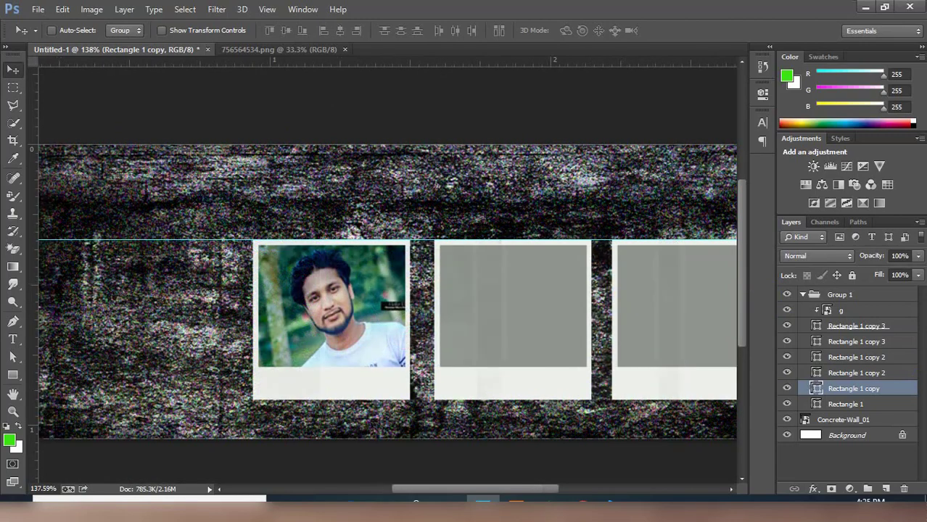
click(560, 308)
drag(428, 305, 555, 331)
double_click(563, 331)
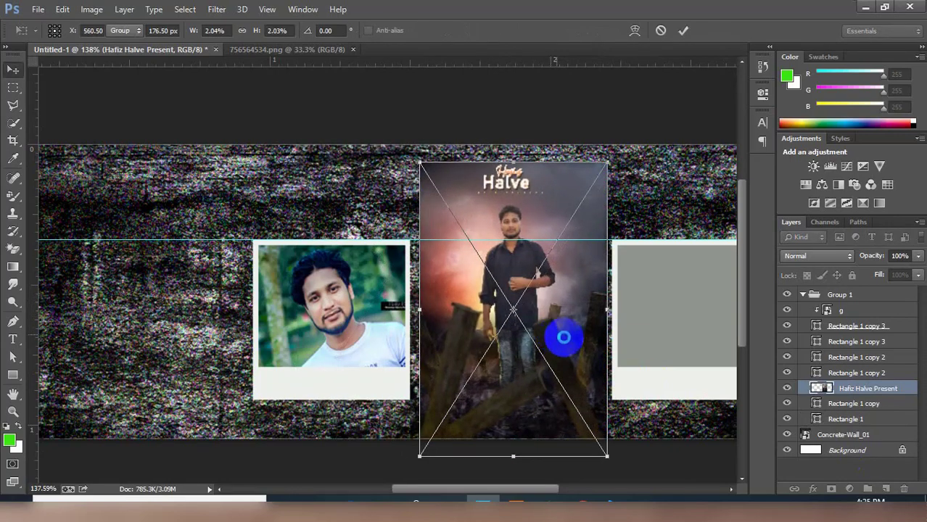
- Clip the photo into the middle frame, then scale and reposition it to fill the frame
right_click(876, 388)
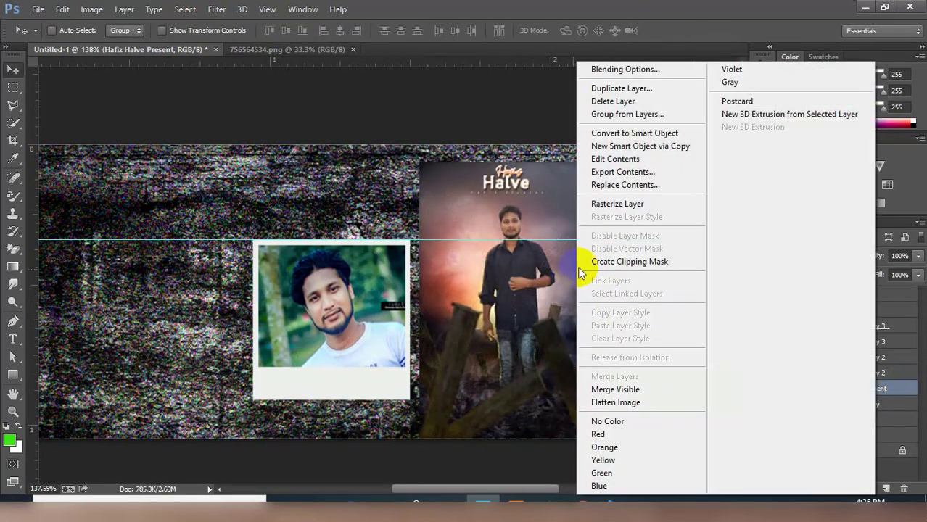
click(591, 263)
key(ctrl+t)
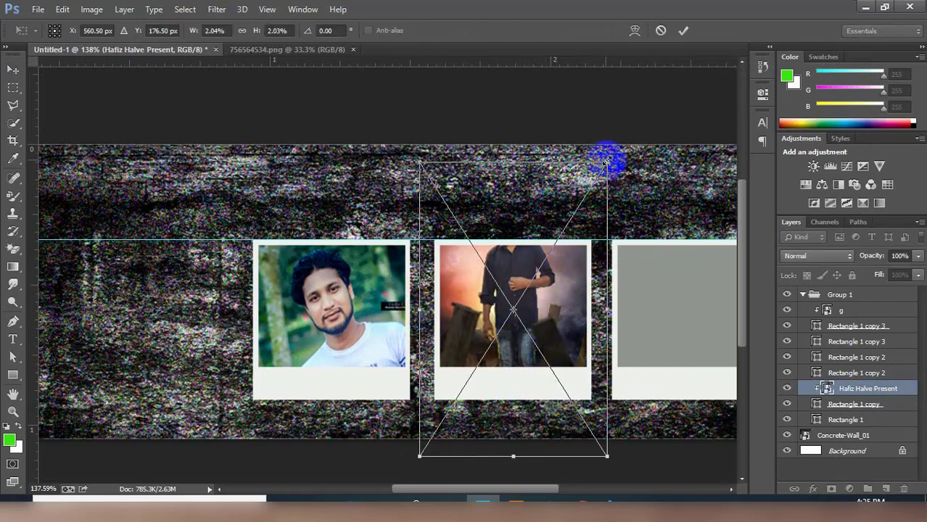
drag(605, 165, 566, 248)
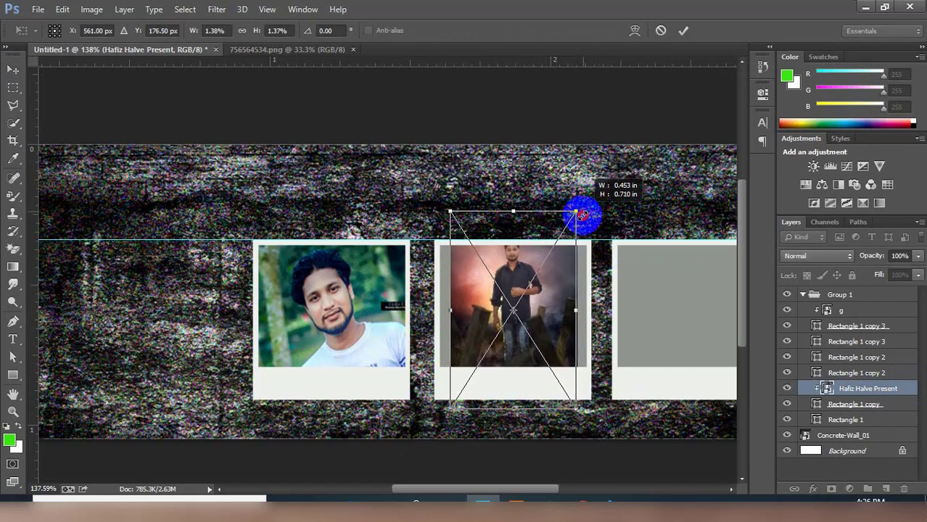
drag(527, 323, 528, 341)
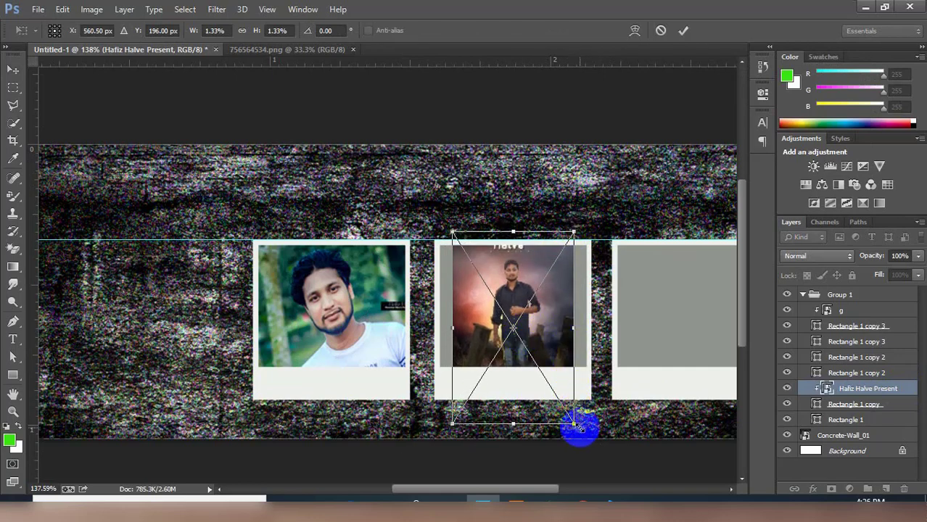
drag(585, 431, 622, 473)
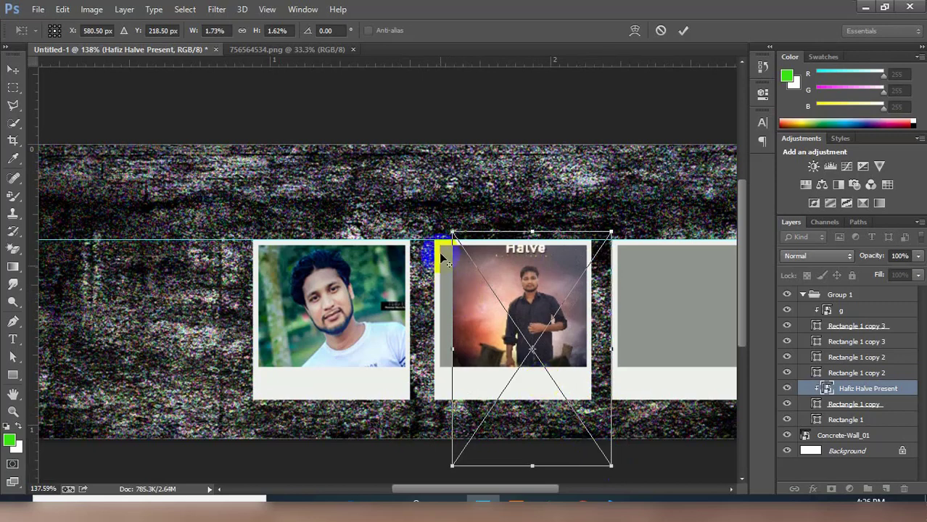
drag(441, 221, 444, 219)
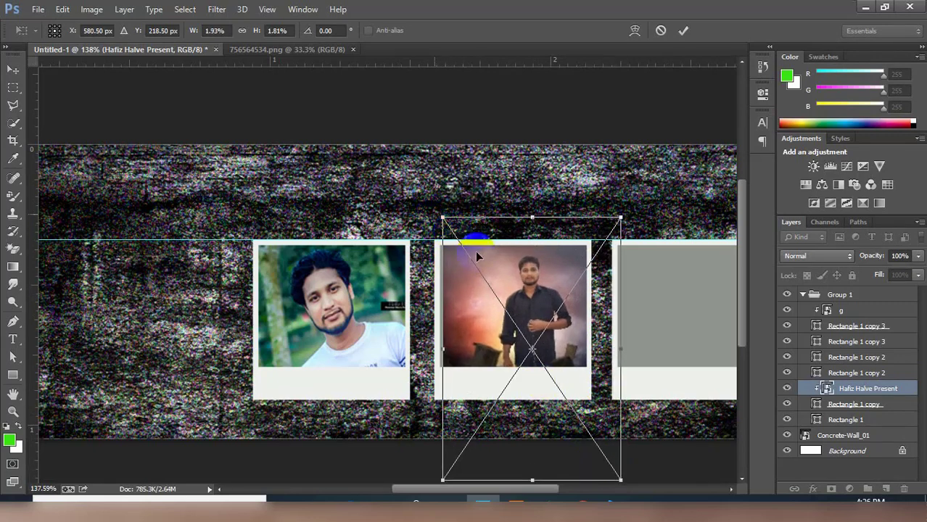
drag(479, 255, 459, 269)
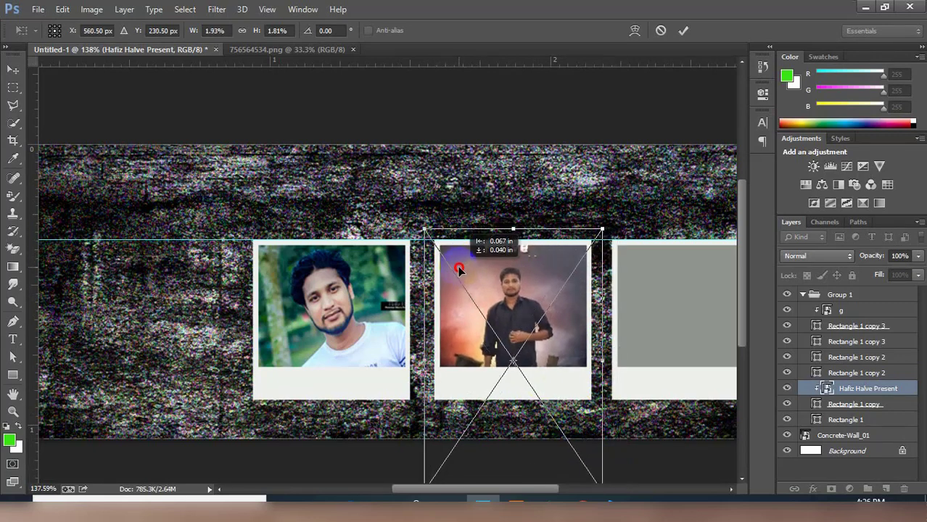
mouse_move(459, 269)
mouse_down()
mouse_move(483, 273)
mouse_move(485, 265)
mouse_up()
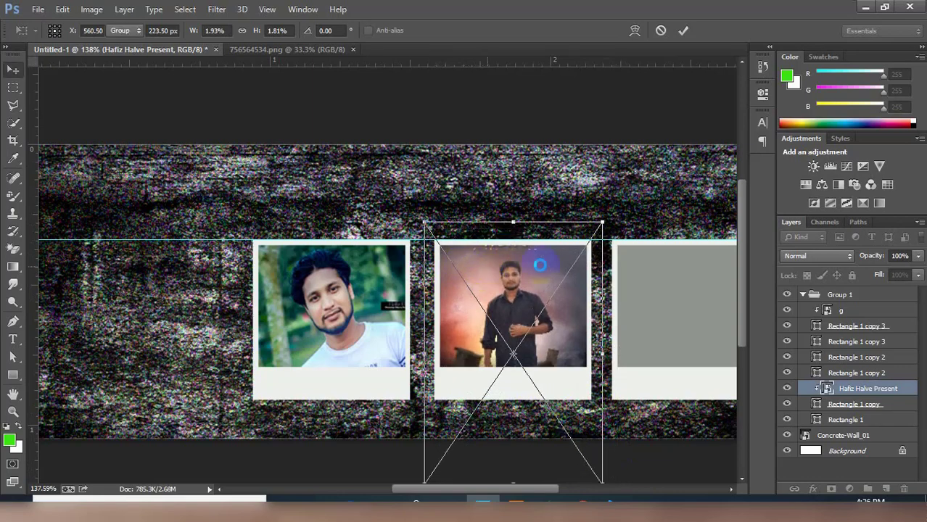
double_click(540, 266)
scroll(417, 308, down, 3)
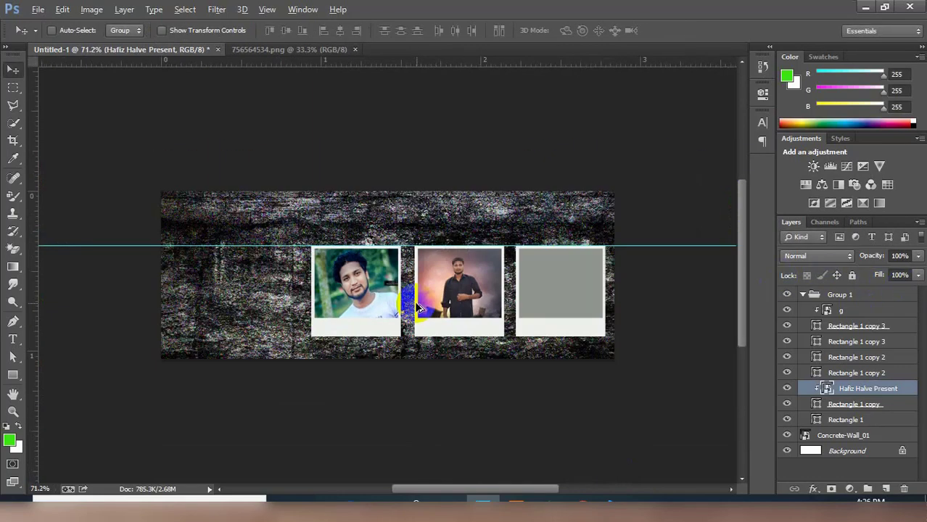
scroll(417, 309, up, 2)
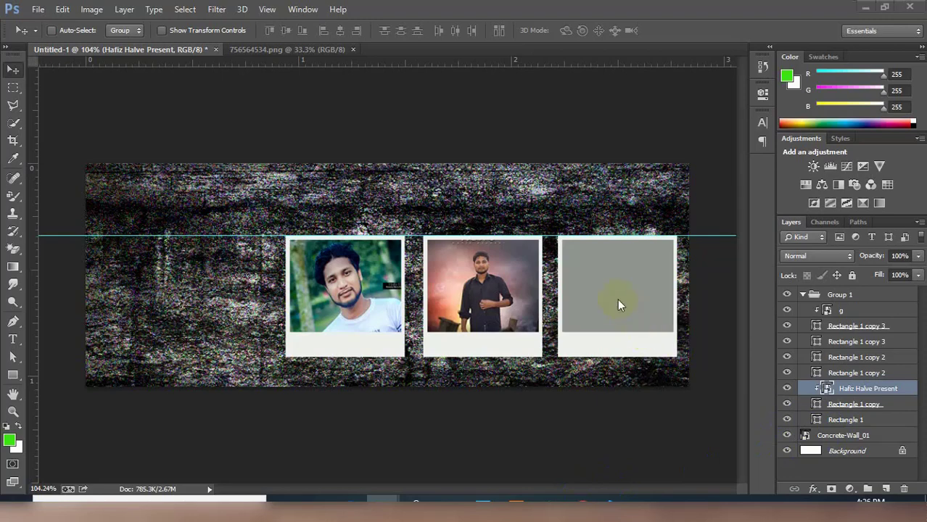
- Select the Rectangle 1 copy 2 frame layer and place the IMG_1268 photo above it
right_click(634, 285)
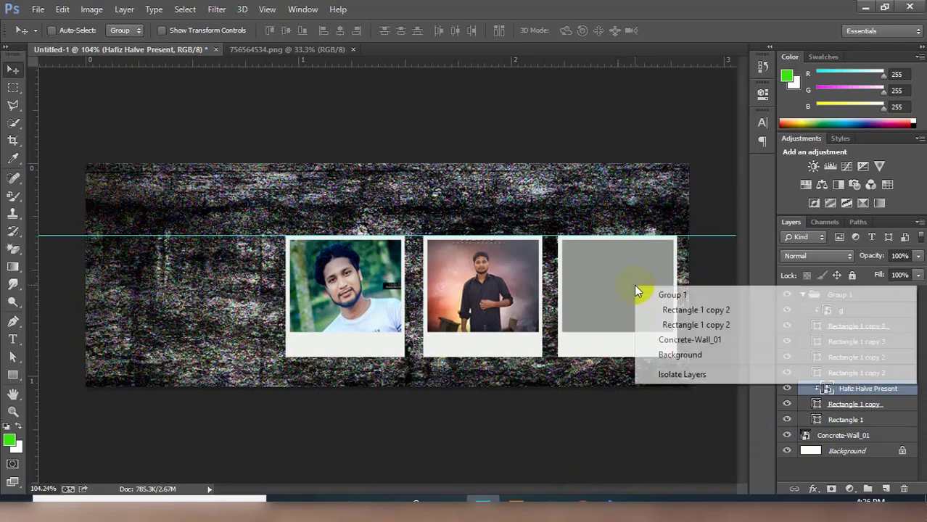
click(700, 310)
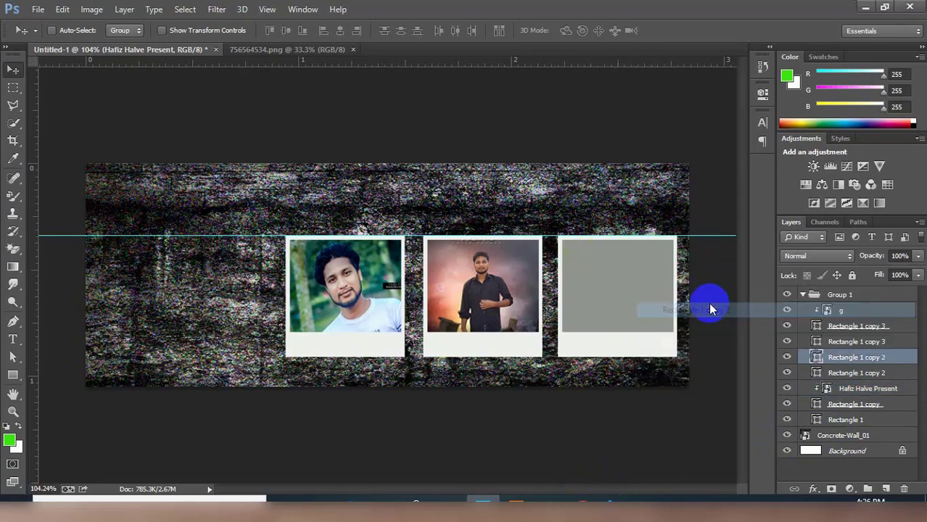
click(787, 357)
click(788, 357)
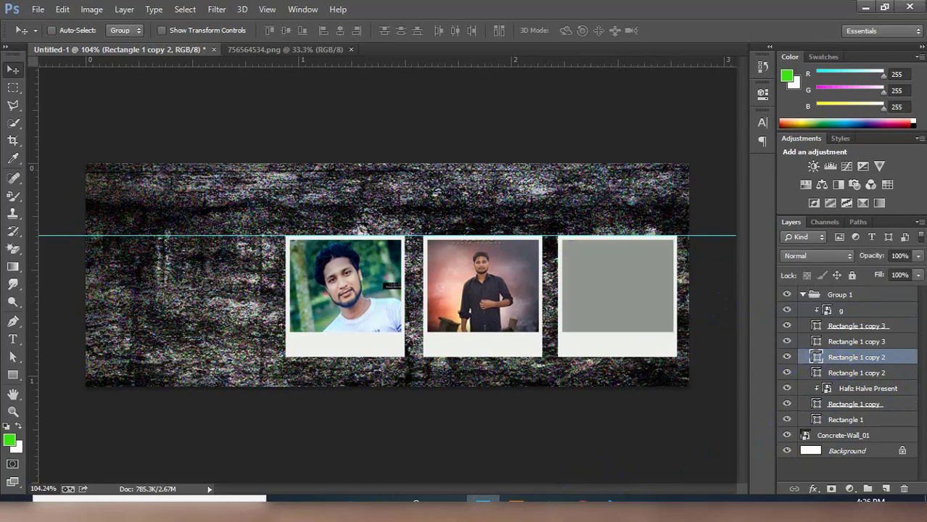
click(648, 275)
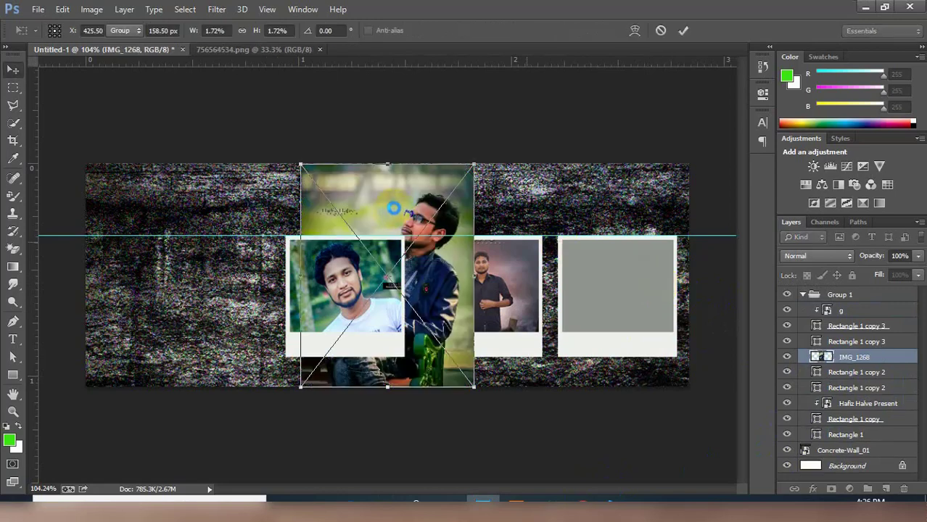
key(Return)
- Move IMG_1268 onto the third frame, clip it in, and position it inside the photo area
drag(392, 209, 592, 222)
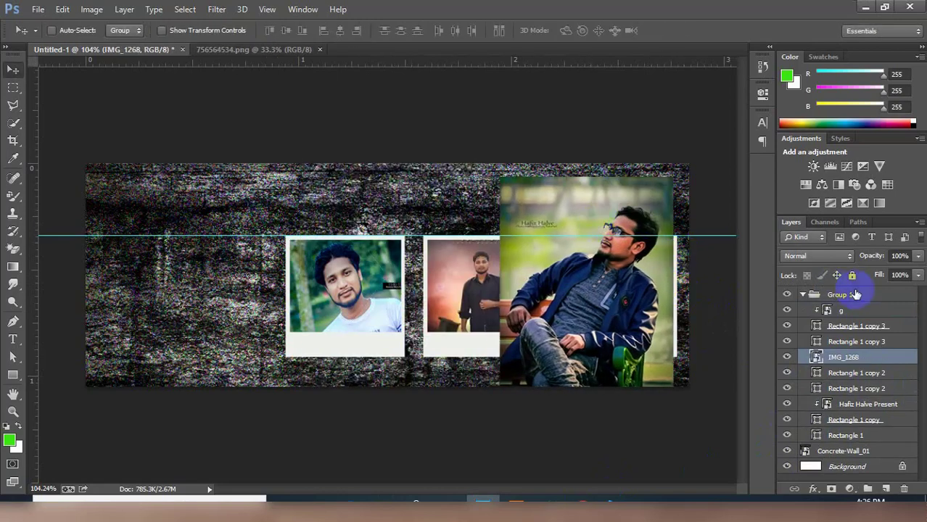
right_click(855, 360)
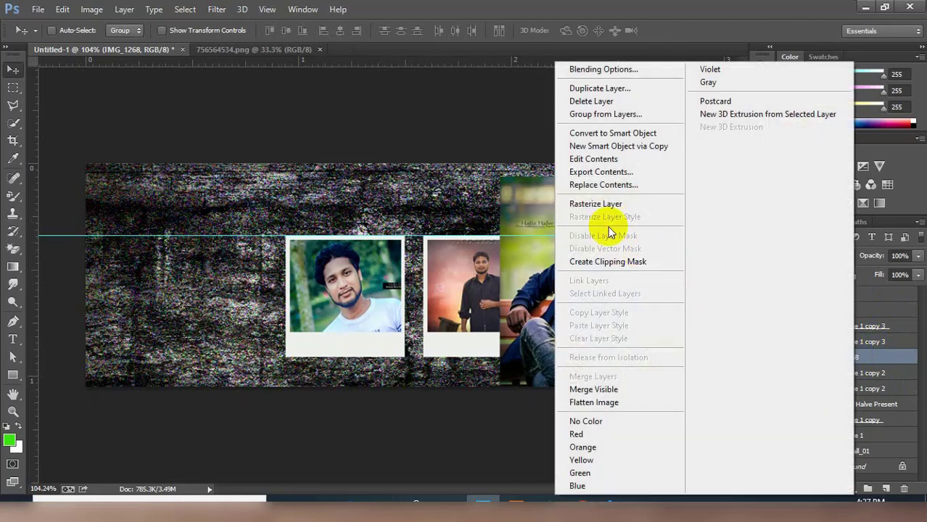
click(617, 262)
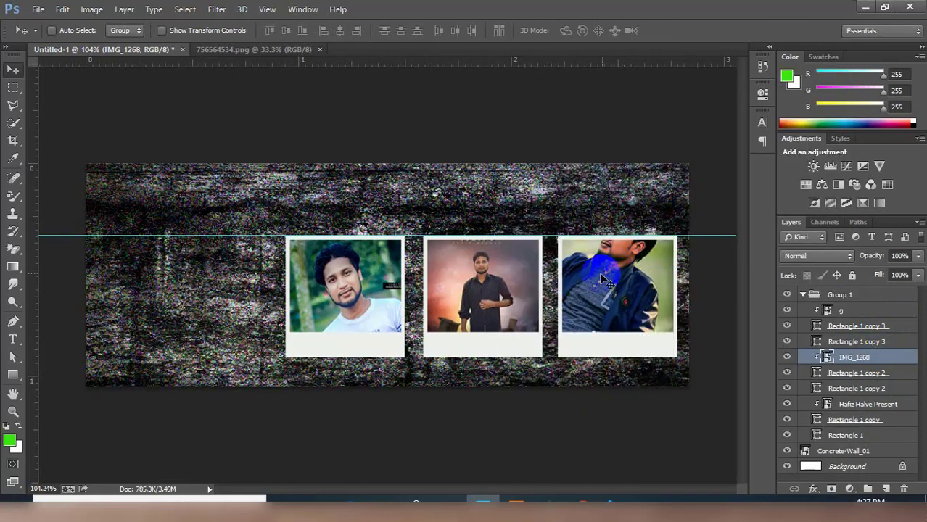
mouse_move(606, 277)
mouse_down()
mouse_move(608, 312)
mouse_move(619, 294)
mouse_up()
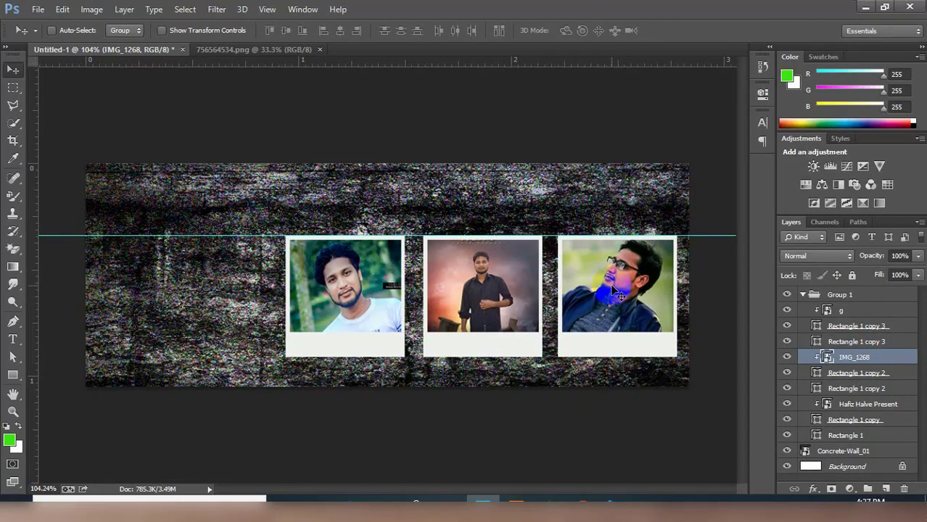
click(839, 312)
text(g)
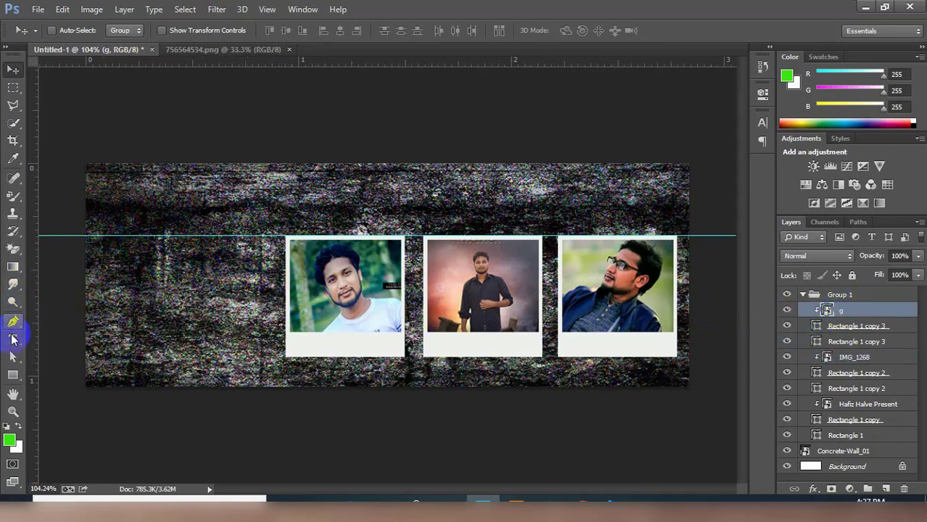
- Add a new empty layer directly above the Concrete-Wall_01 layer
click(13, 339)
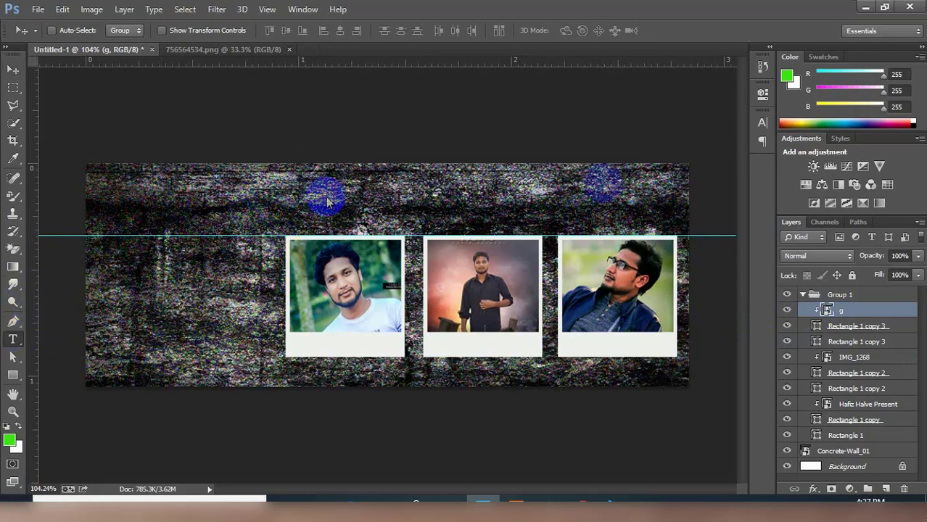
scroll(445, 207, down, 2)
scroll(337, 213, down, 1)
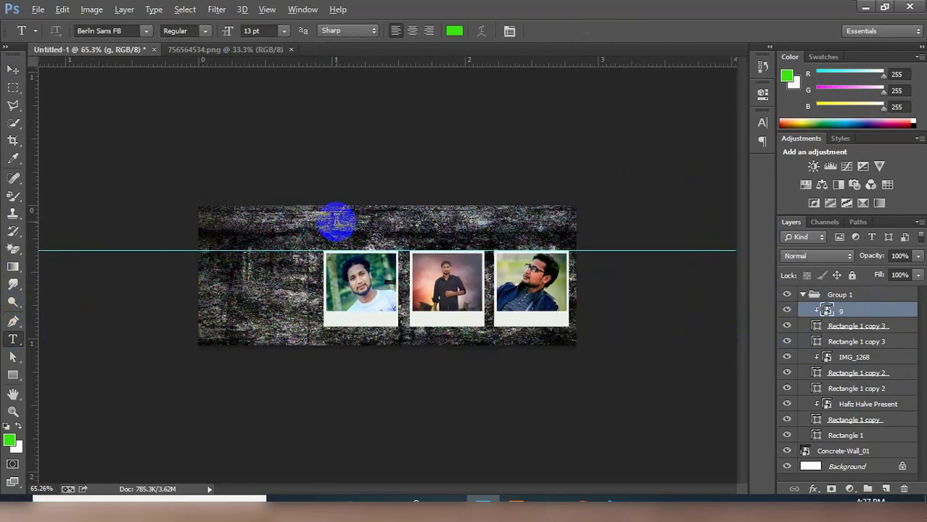
scroll(336, 220, up, 1)
scroll(336, 220, up, 2)
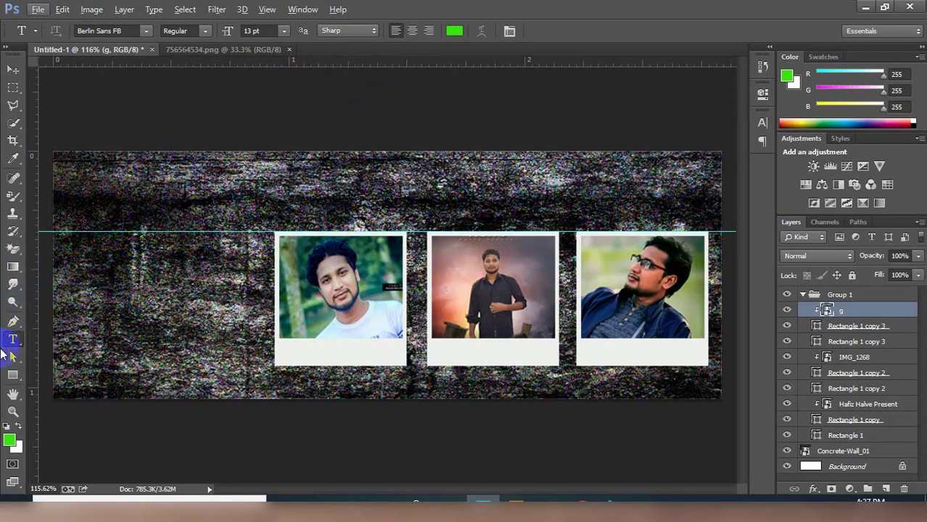
click(858, 453)
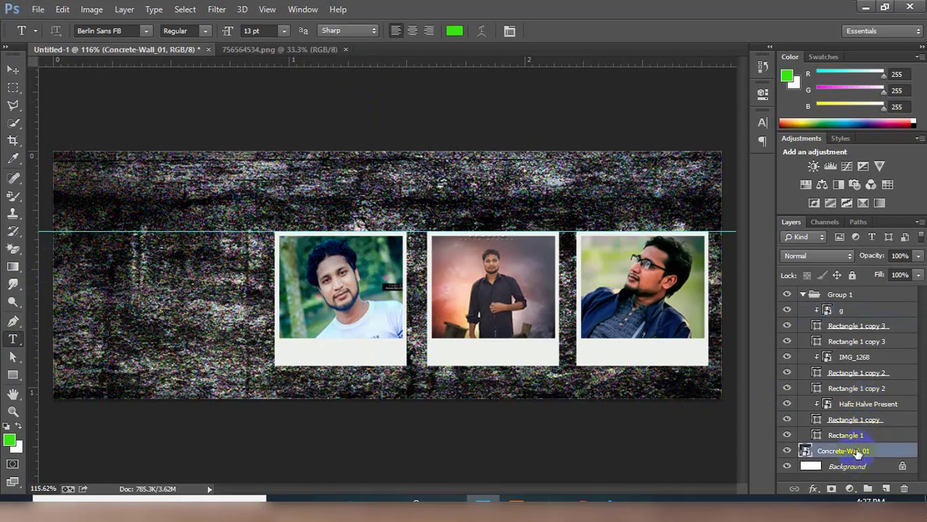
click(885, 490)
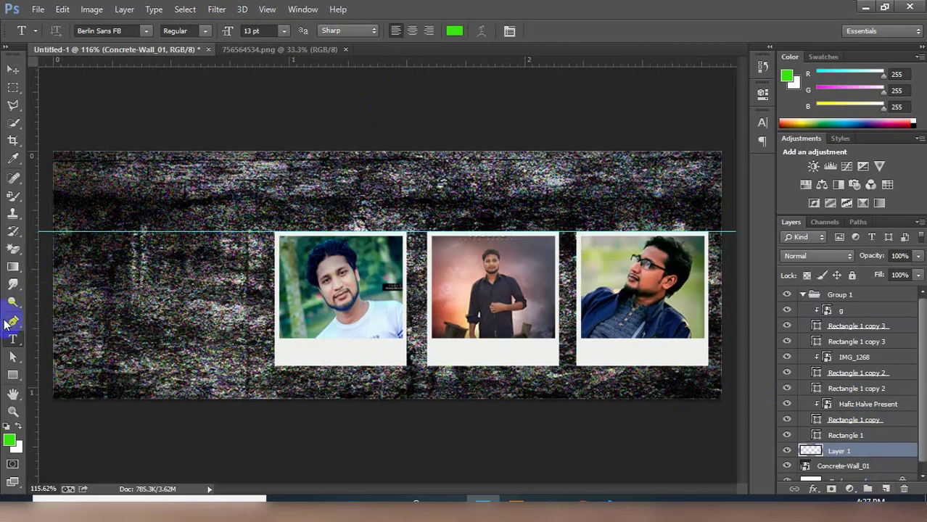
- Paint a small white dot above the first photo with a soft round brush
click(16, 196)
click(72, 180)
right_click(276, 211)
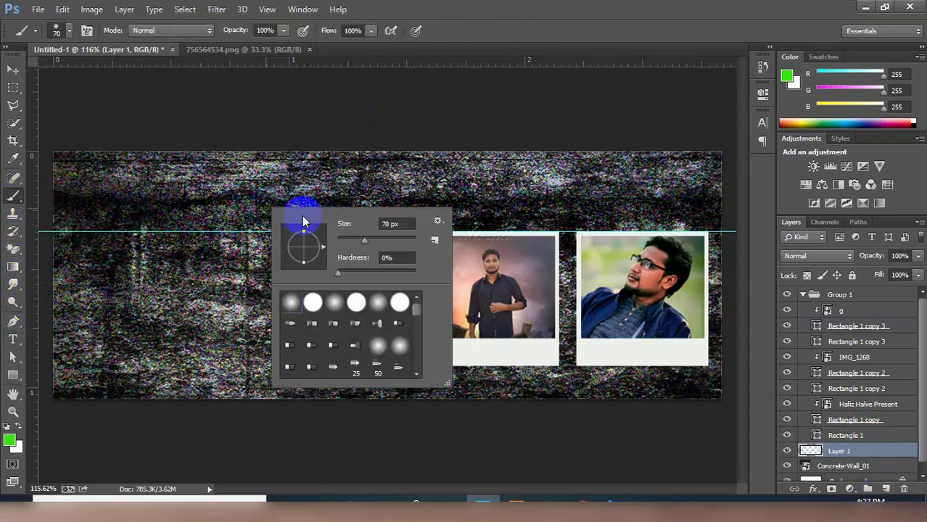
double_click(314, 304)
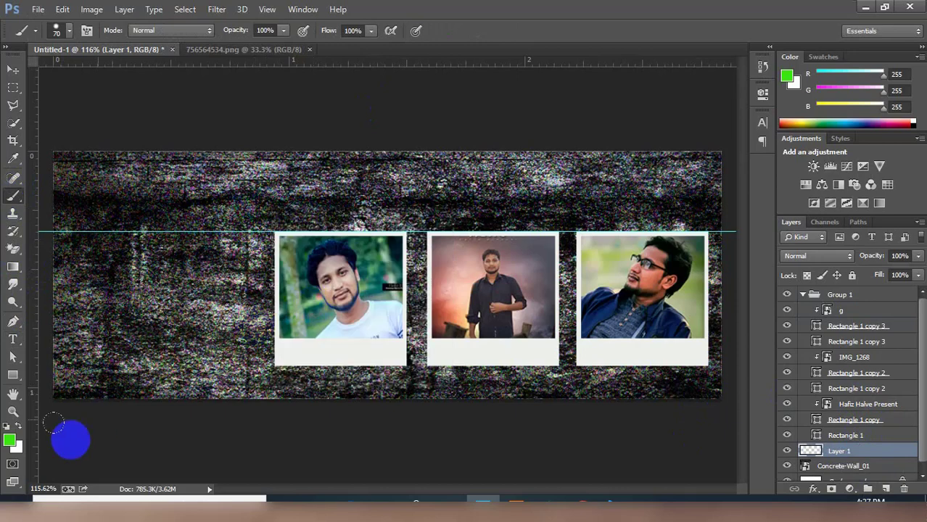
click(21, 428)
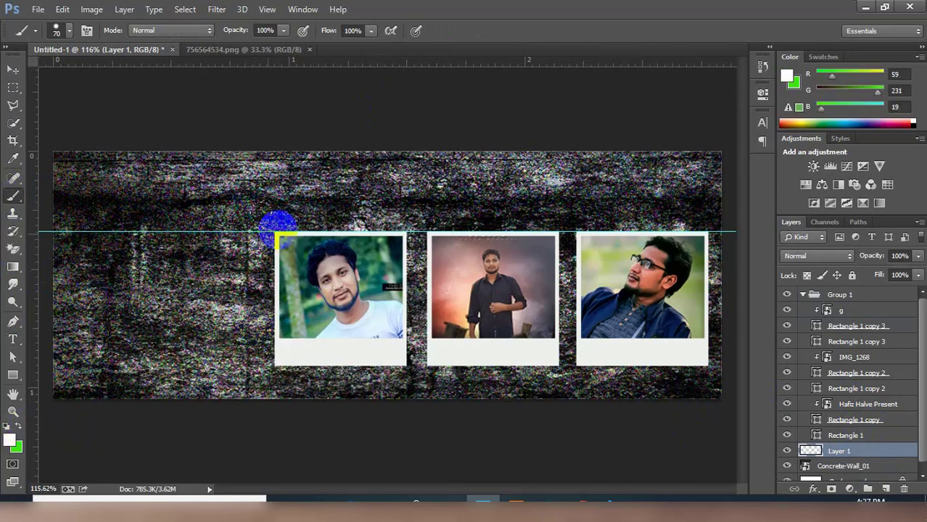
drag(347, 138, 335, 158)
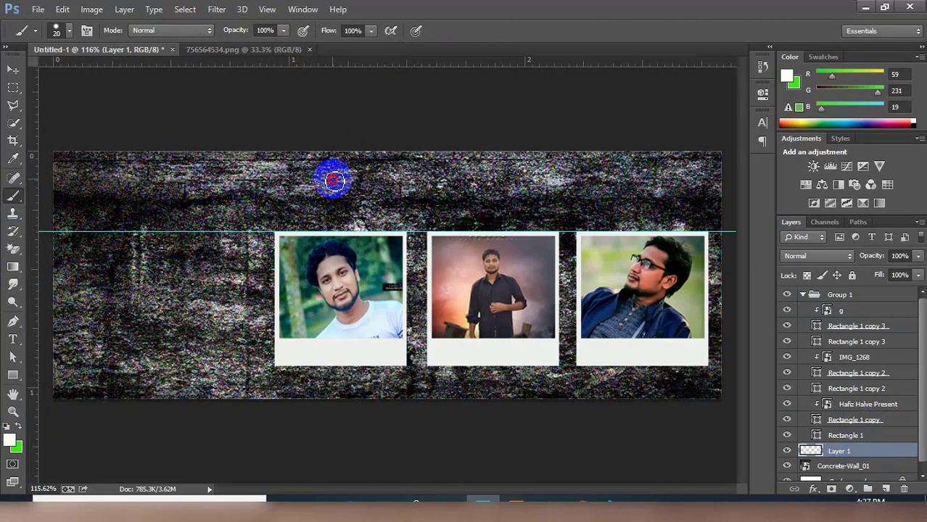
click(333, 180)
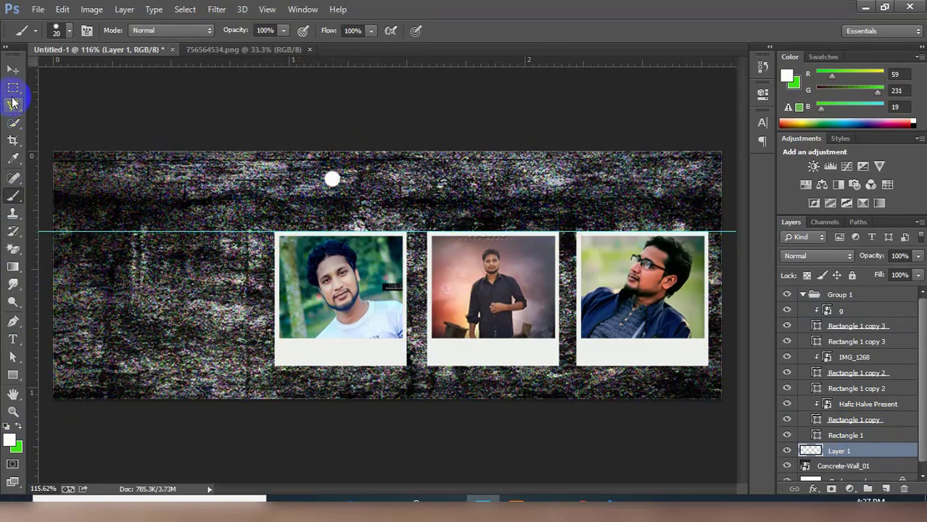
click(14, 73)
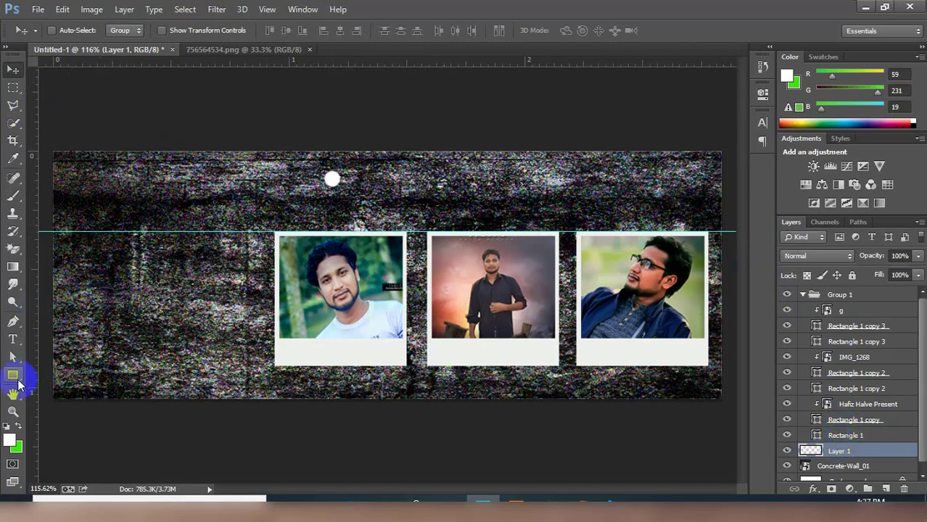
- Draw a thin line from the first photo's top-left corner up to the white dot
click(17, 380)
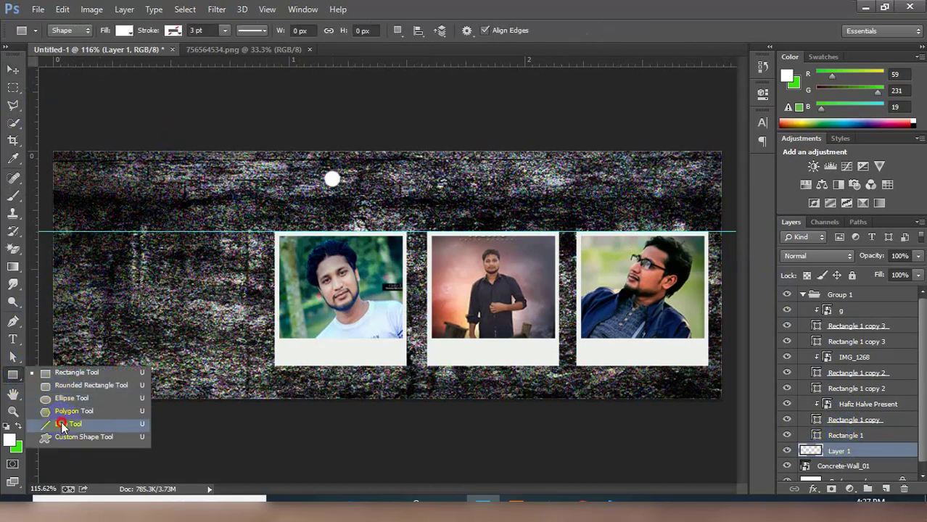
click(61, 426)
click(289, 230)
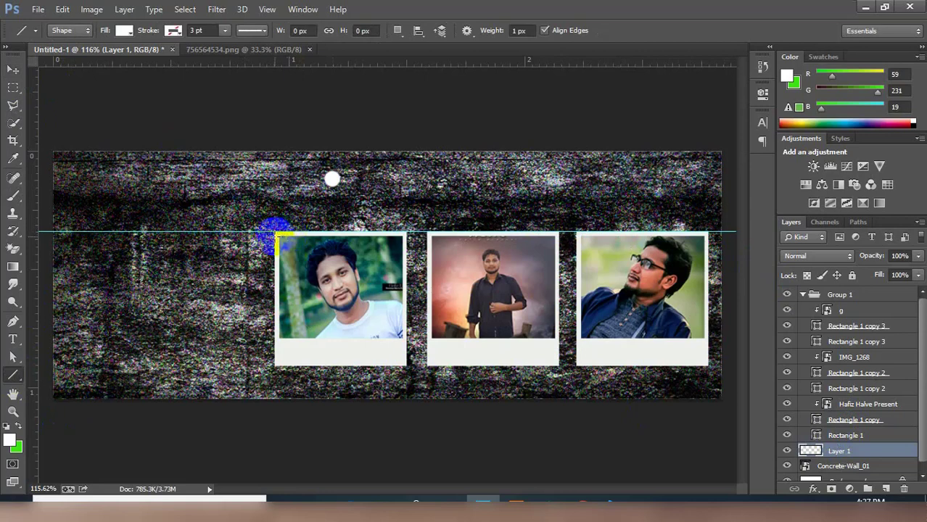
drag(275, 231, 331, 176)
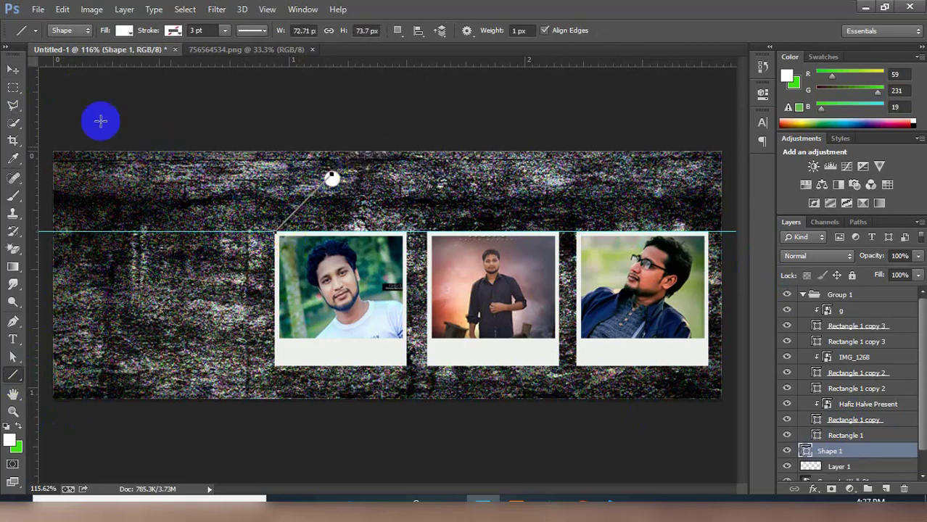
- Duplicate the line, flip it horizontally, and align it with the dot as the second string
click(14, 70)
scroll(264, 197, up, 5)
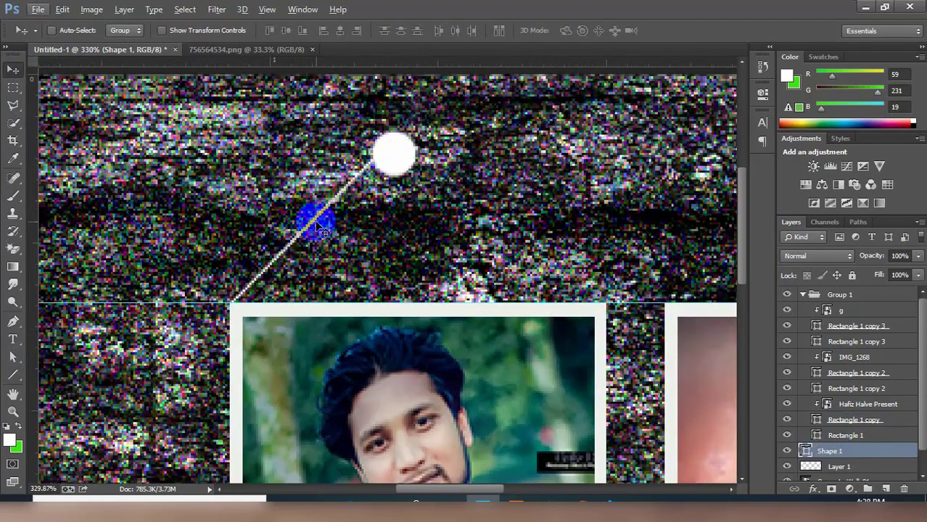
drag(314, 228, 551, 242)
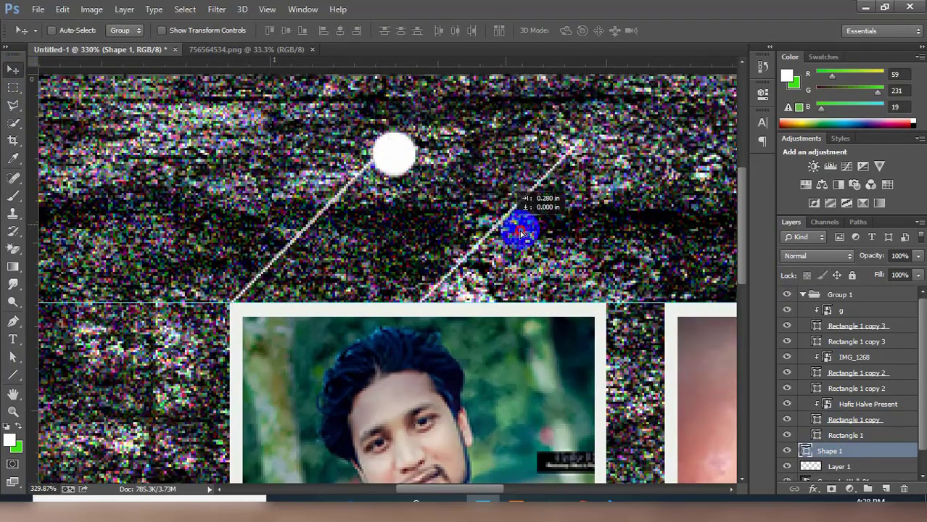
key(ctrl+t)
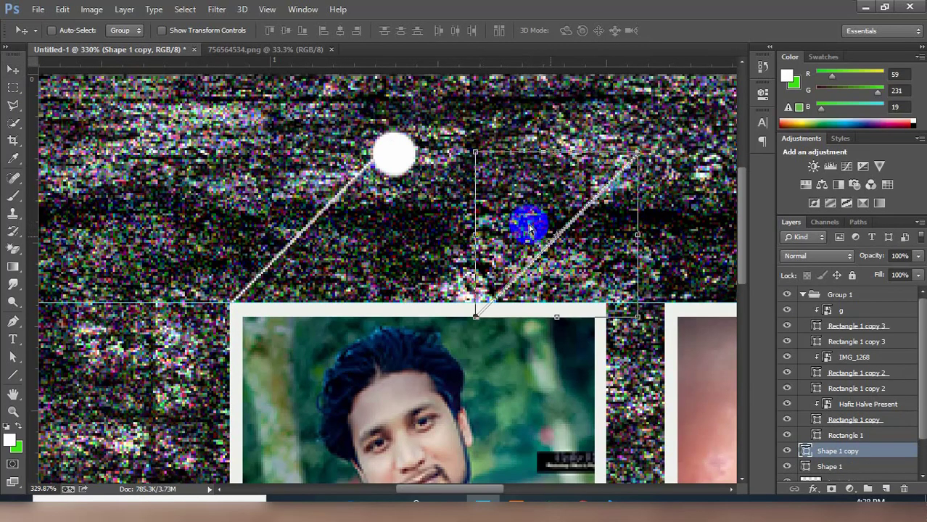
right_click(545, 225)
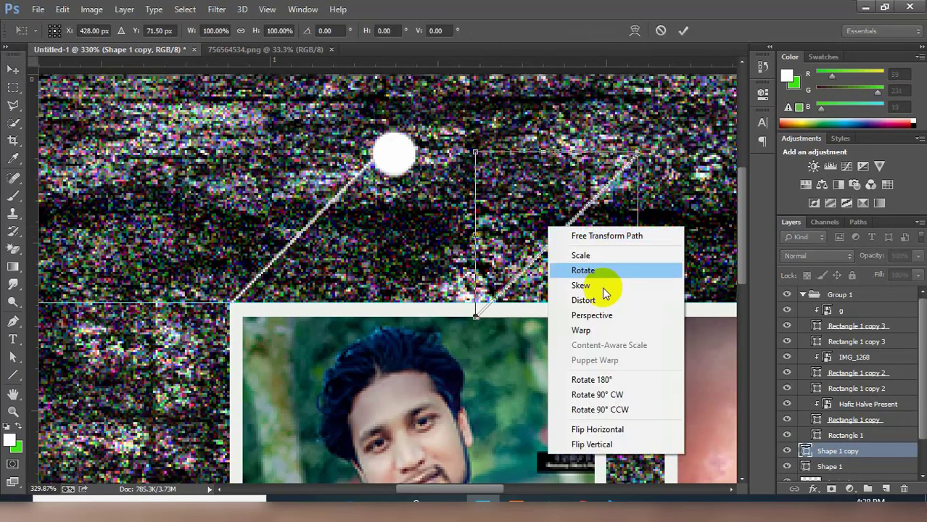
click(629, 430)
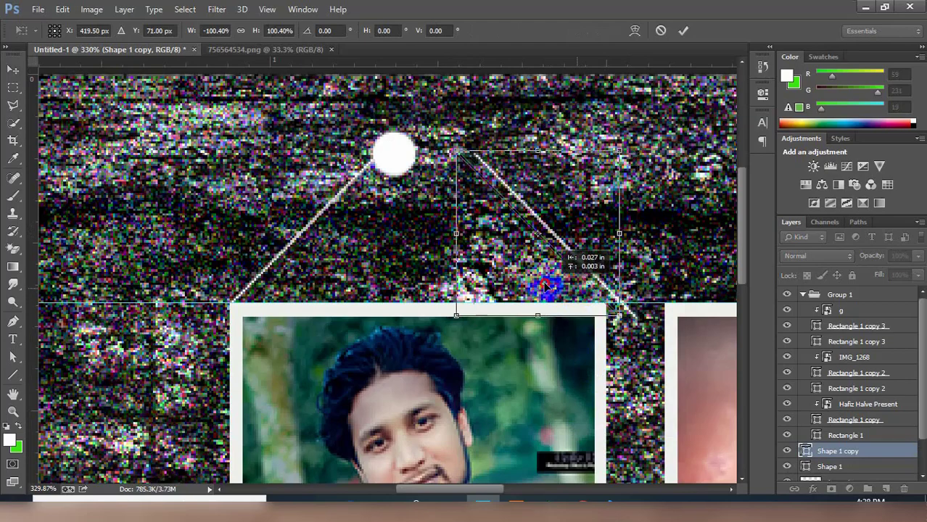
drag(576, 294, 535, 281)
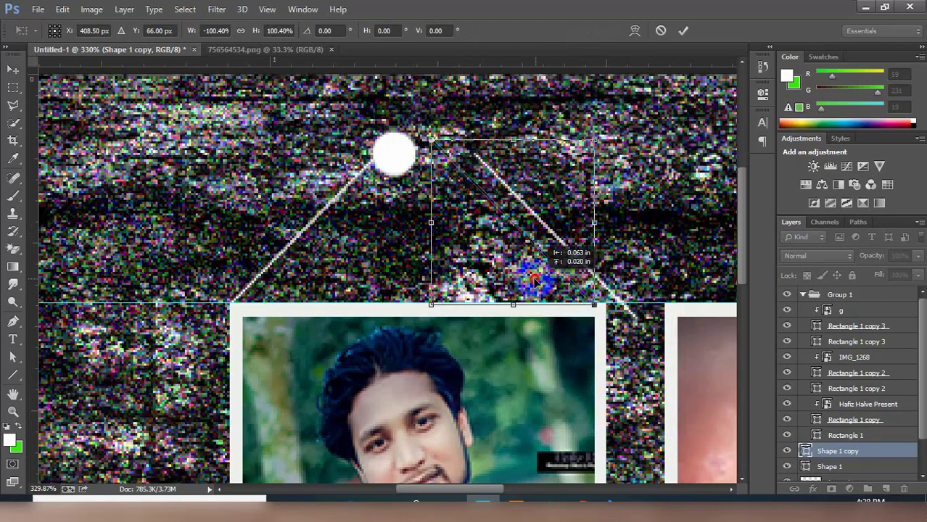
click(683, 32)
scroll(534, 248, down, 1)
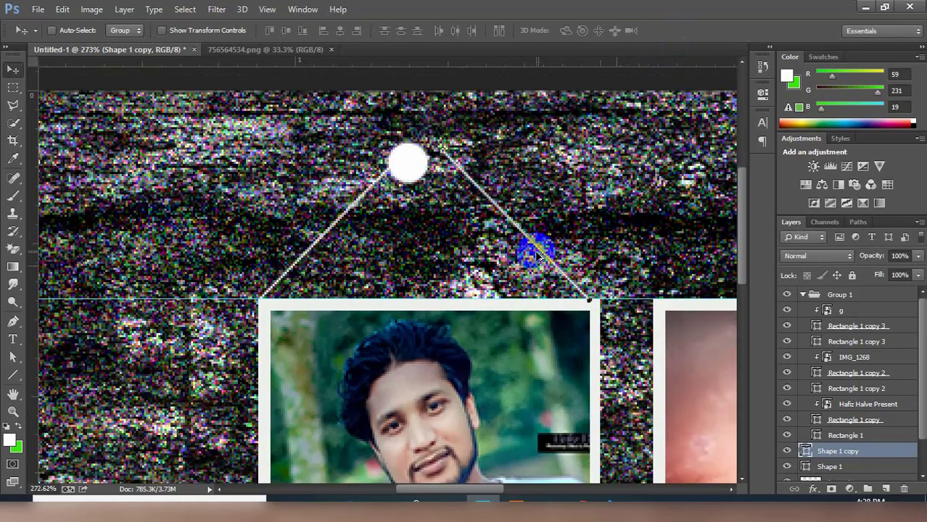
scroll(533, 245, down, 2)
scroll(533, 247, down, 2)
scroll(533, 248, down, 1)
scroll(534, 249, up, 2)
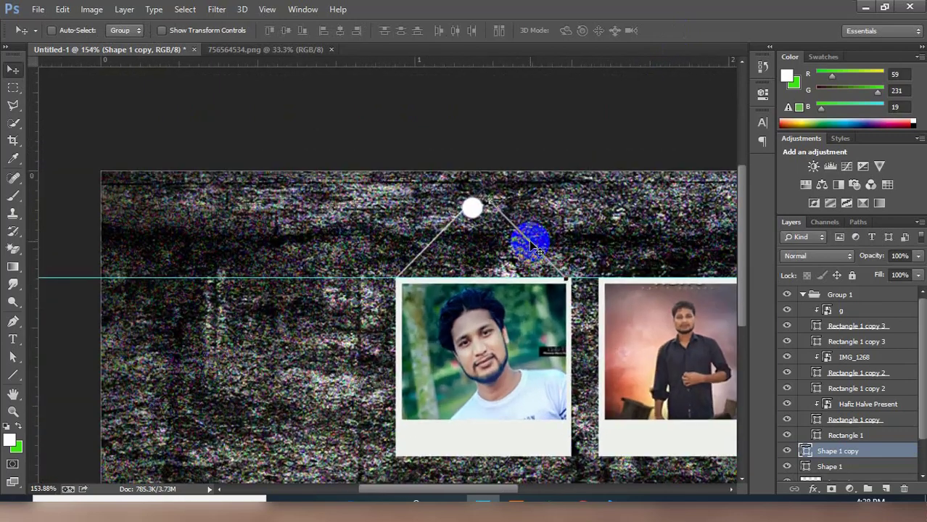
right_click(471, 208)
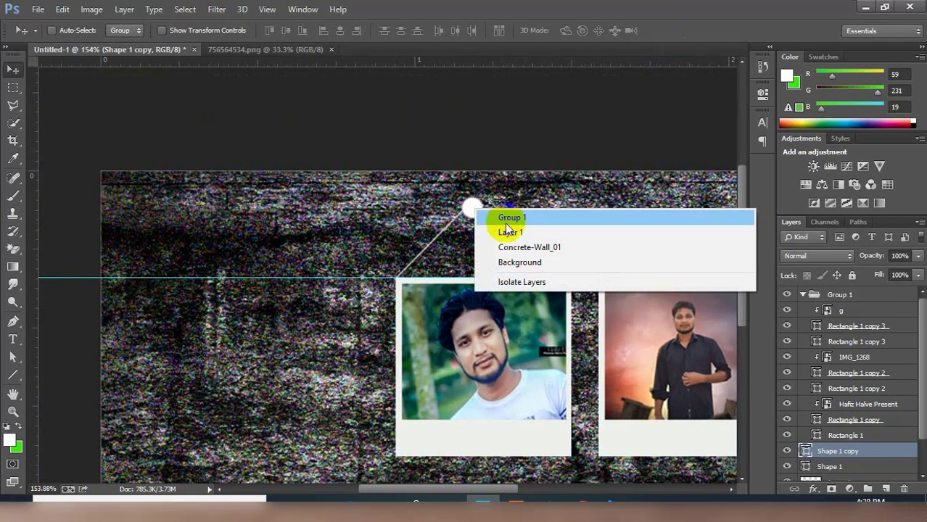
- Select Layer 1 and move the white dot to the top of the strings
click(505, 233)
drag(473, 207, 484, 201)
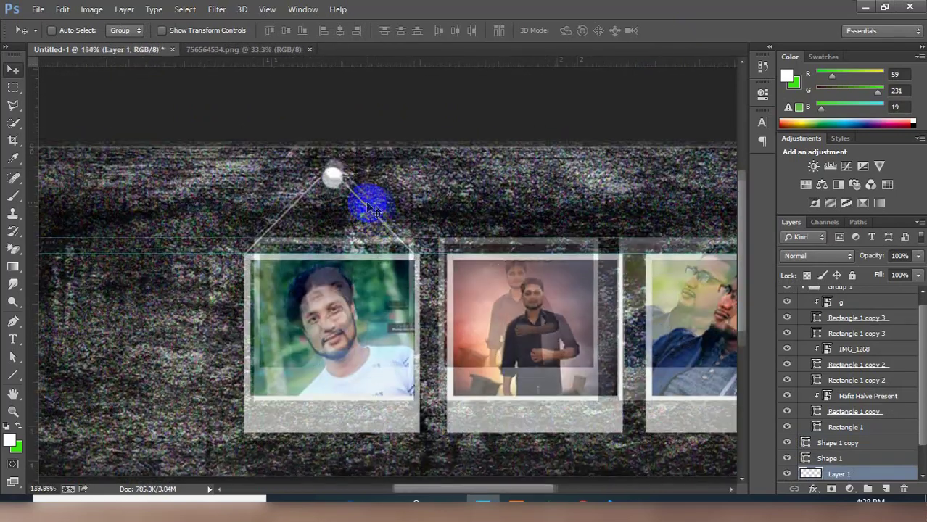
right_click(332, 208)
click(703, 58)
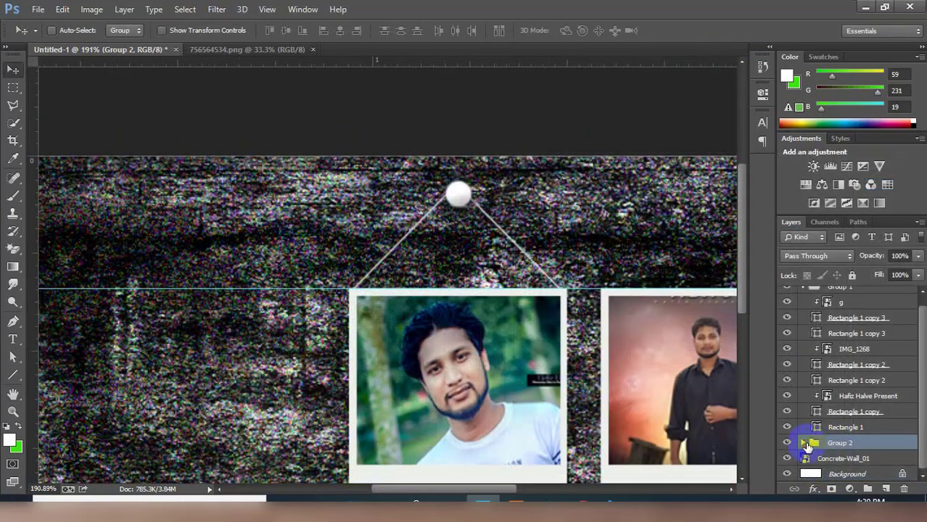
- Expand Group 2 and select Layer 1, Shape 1 copy and Shape 1 together
click(803, 443)
scroll(839, 410, down, 2)
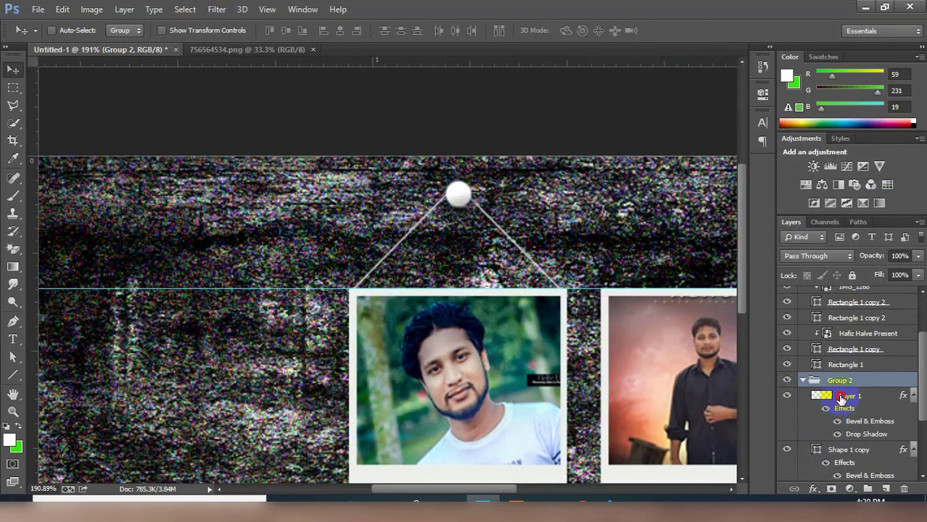
click(840, 396)
shift+click(838, 450)
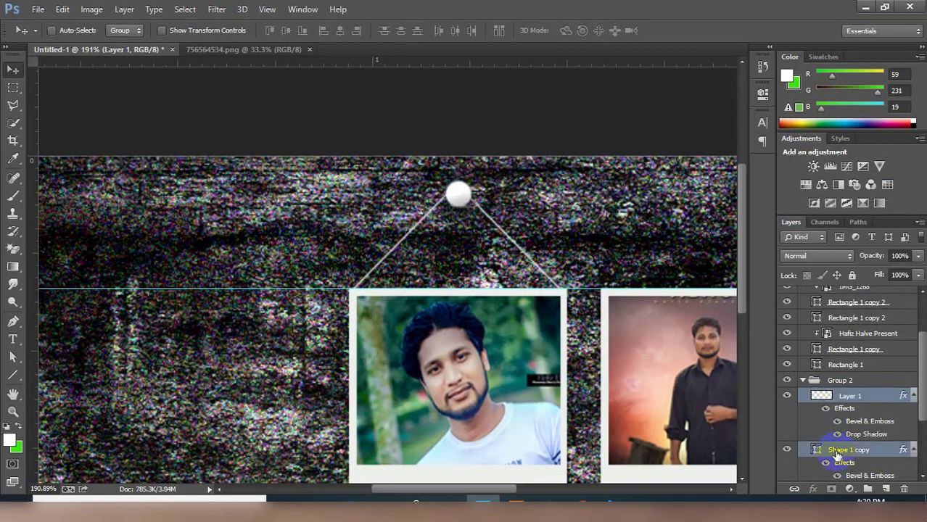
scroll(838, 455, down, 3)
shift+click(843, 458)
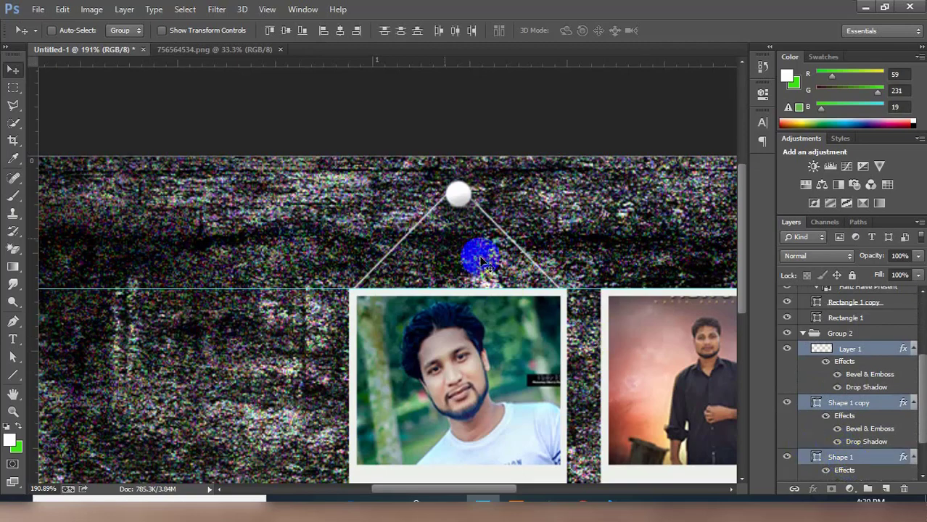
scroll(506, 267, down, 2)
scroll(496, 254, down, 2)
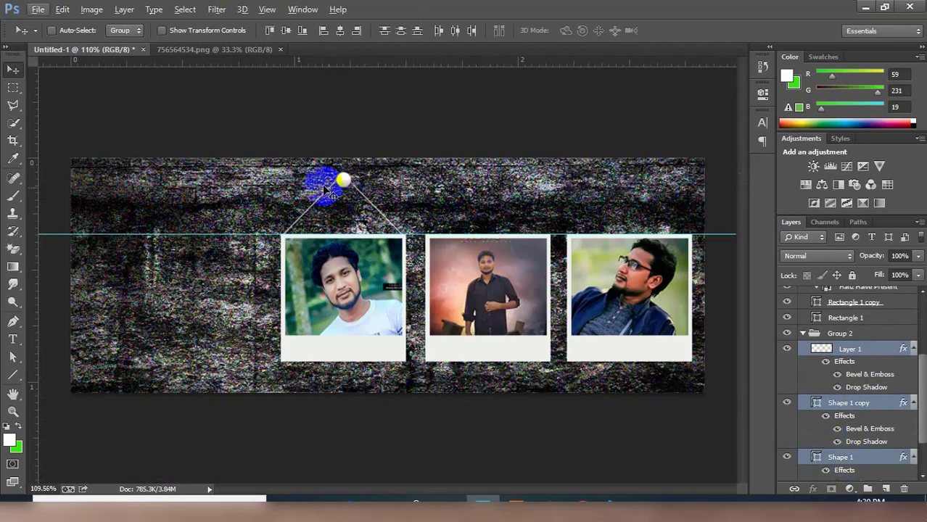
- Copy the pin and strings over the middle and right polaroids, then reselect layer g
drag(340, 194, 488, 190)
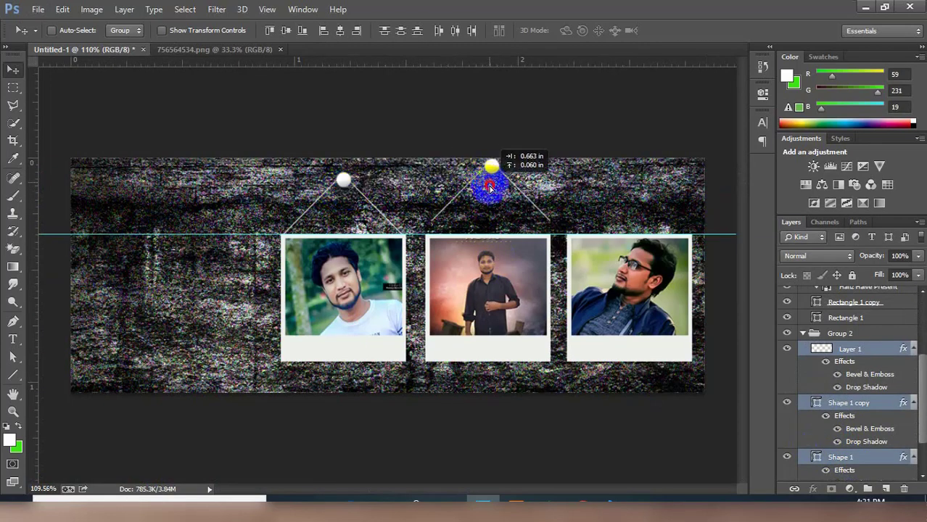
drag(488, 190, 623, 191)
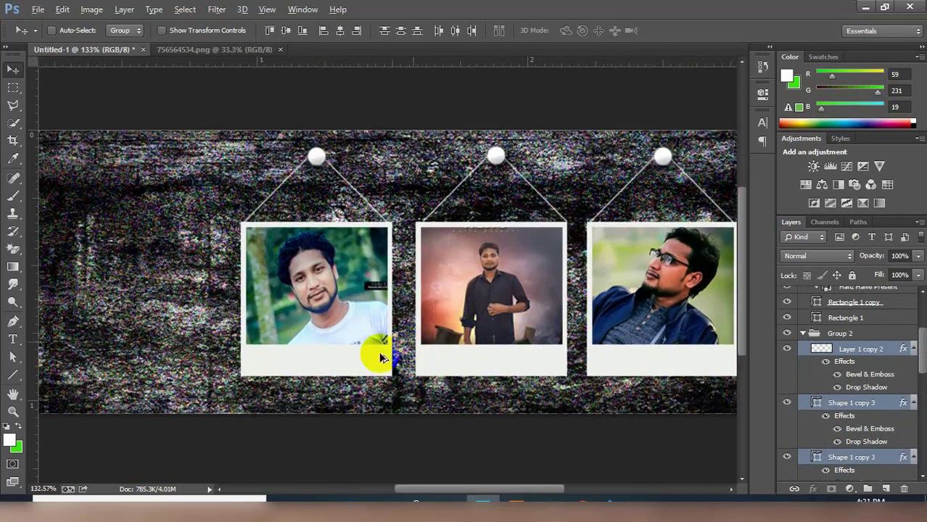
scroll(378, 351, up, 2)
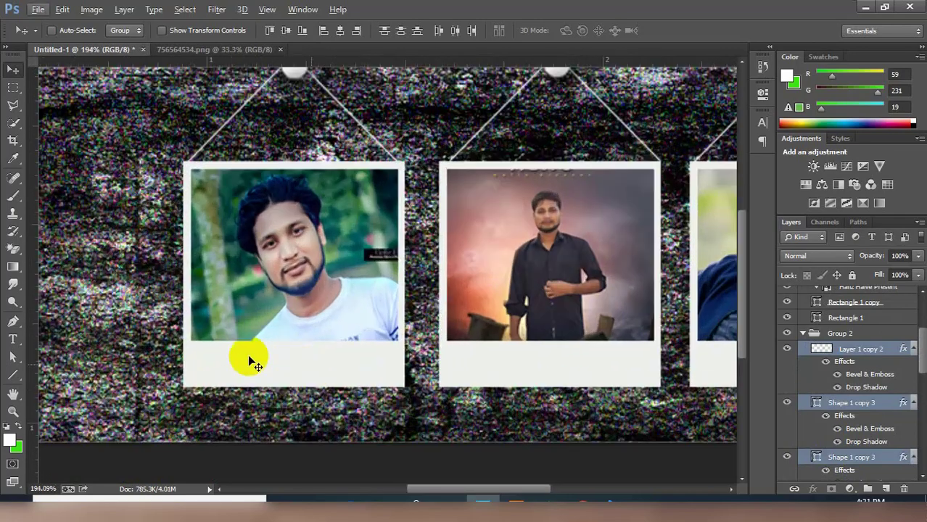
scroll(863, 341, up, 3)
scroll(862, 335, up, 1)
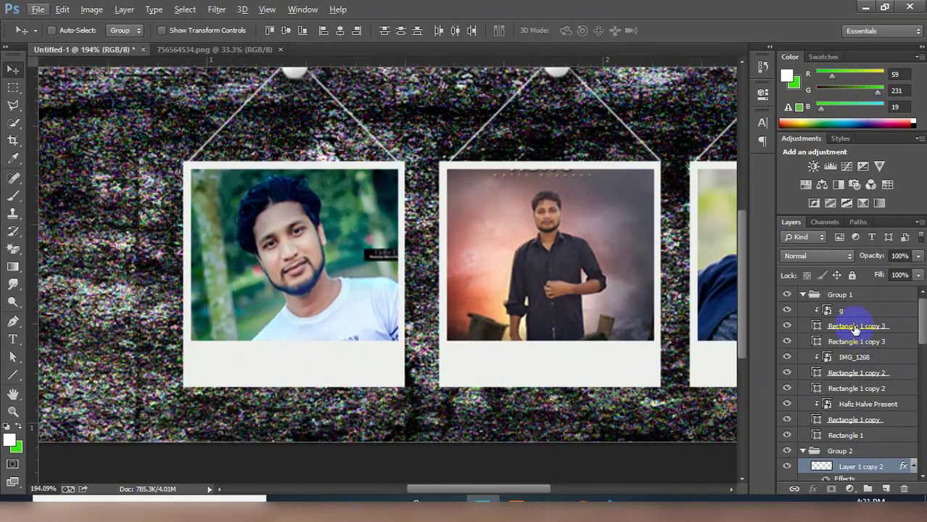
click(840, 309)
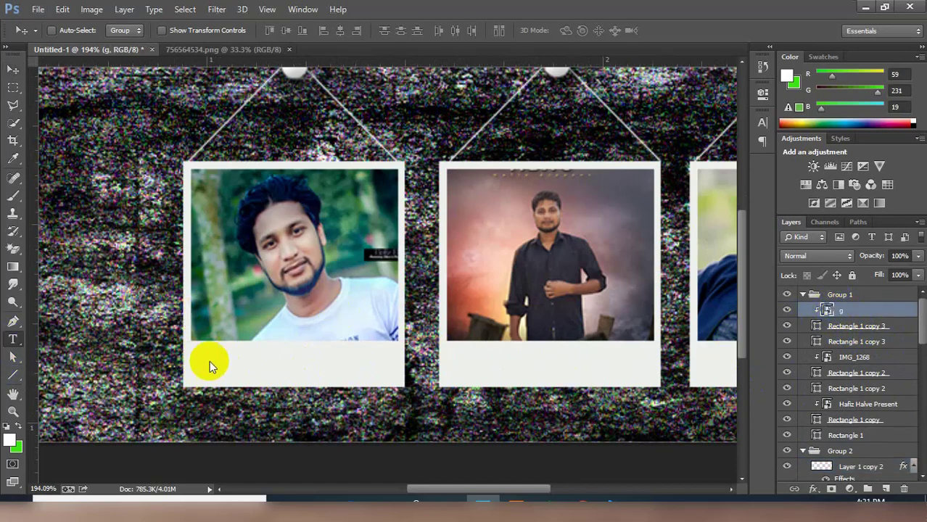
key(t)
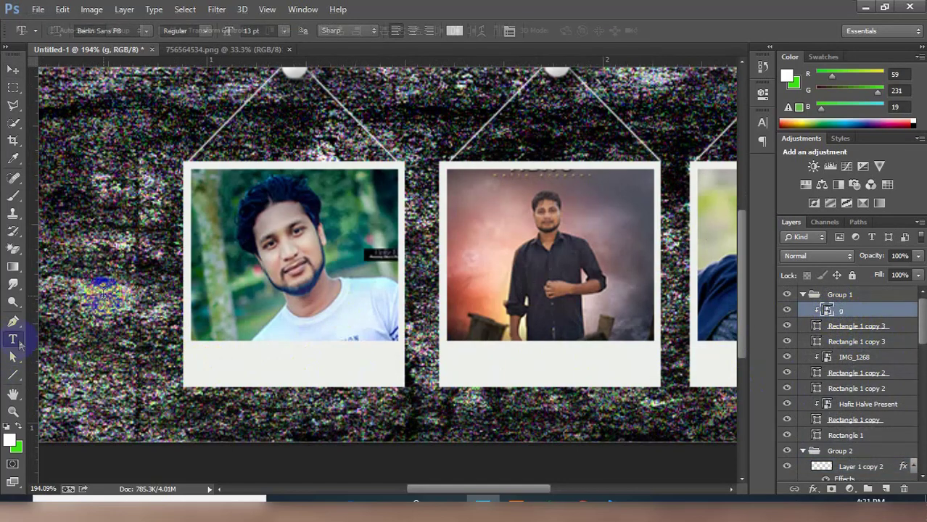
click(104, 290)
text(LOVE TIME)
click(509, 30)
click(87, 31)
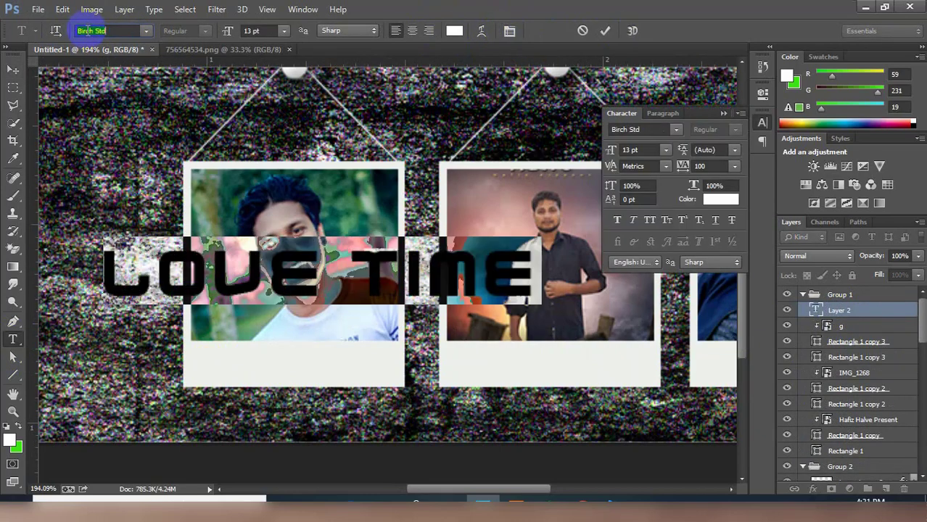
text(Black Jack)
click(606, 31)
click(454, 31)
drag(326, 363, 559, 363)
double_click(815, 325)
text(Happy Time)
drag(497, 356, 646, 360)
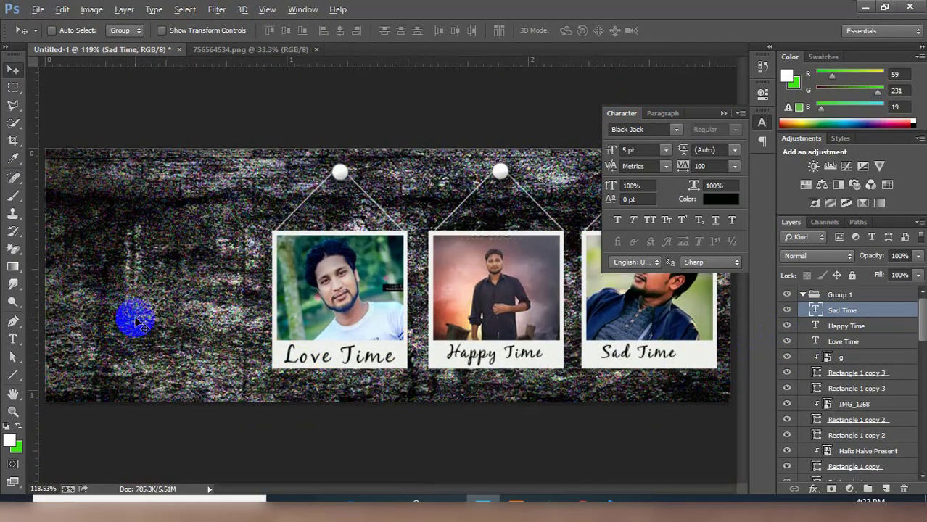
scroll(143, 325, down, 2)
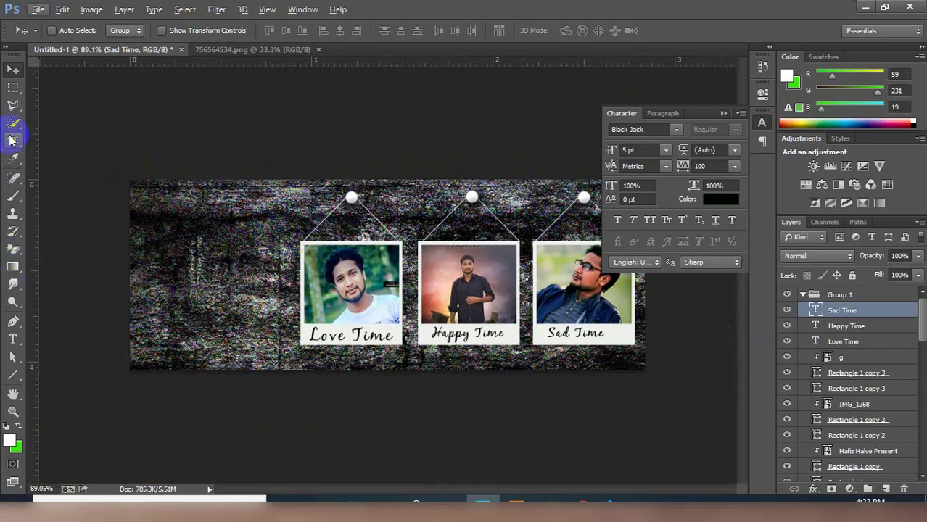
- Crop-extend the canvas downward below its bottom edge and apply the crop
click(11, 140)
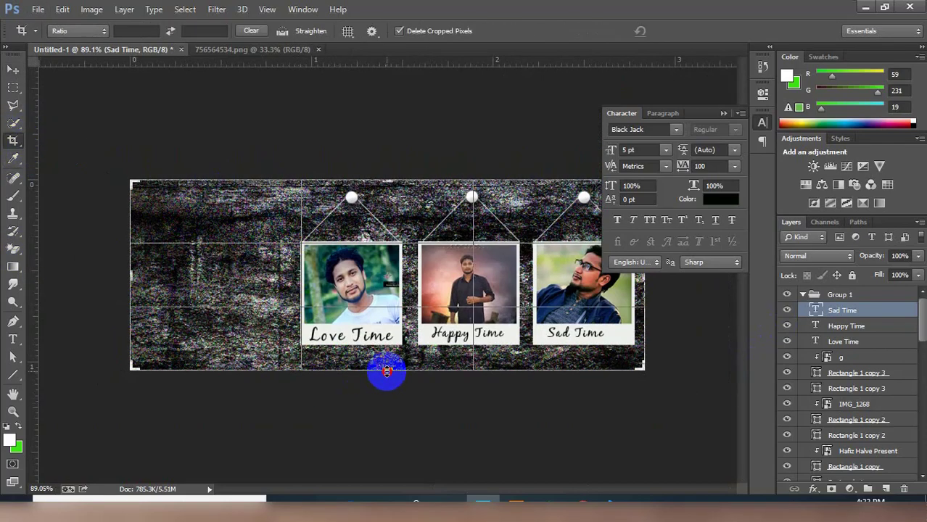
drag(386, 372, 387, 378)
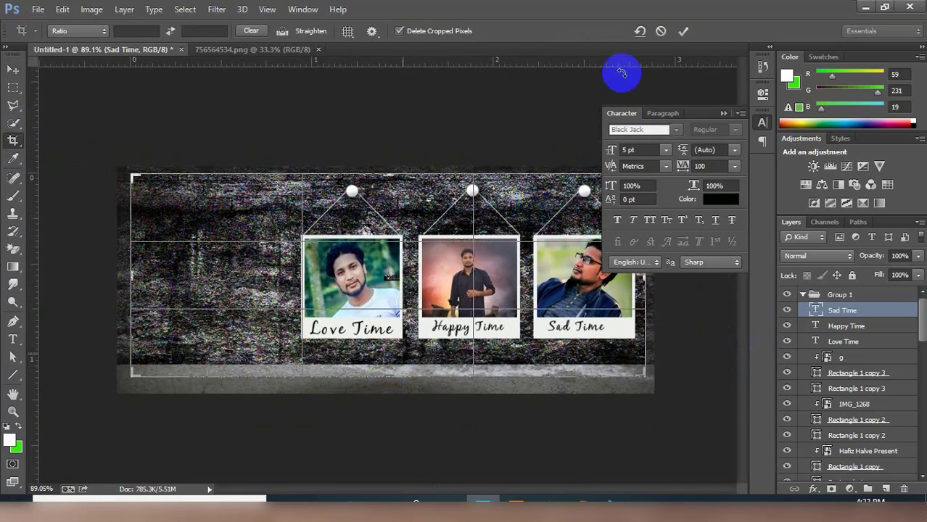
click(688, 32)
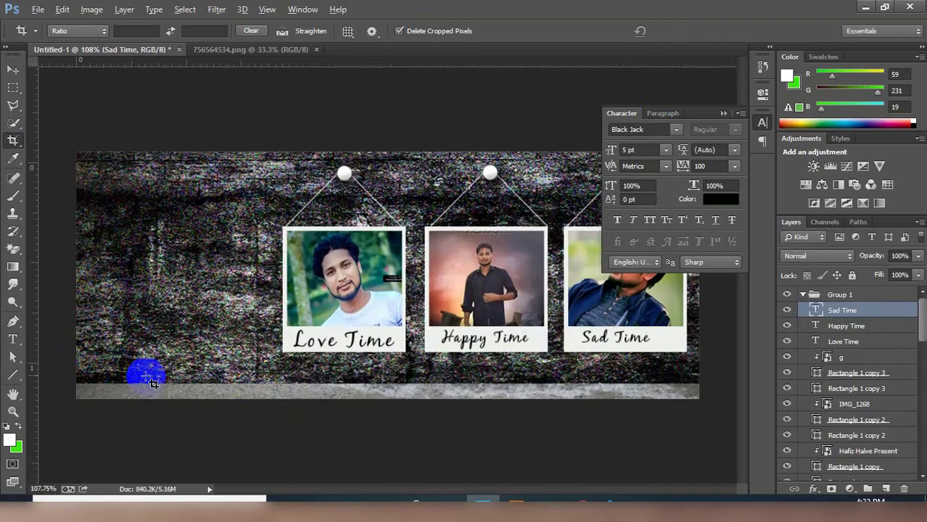
scroll(153, 383, up, 1)
scroll(261, 386, down, 2)
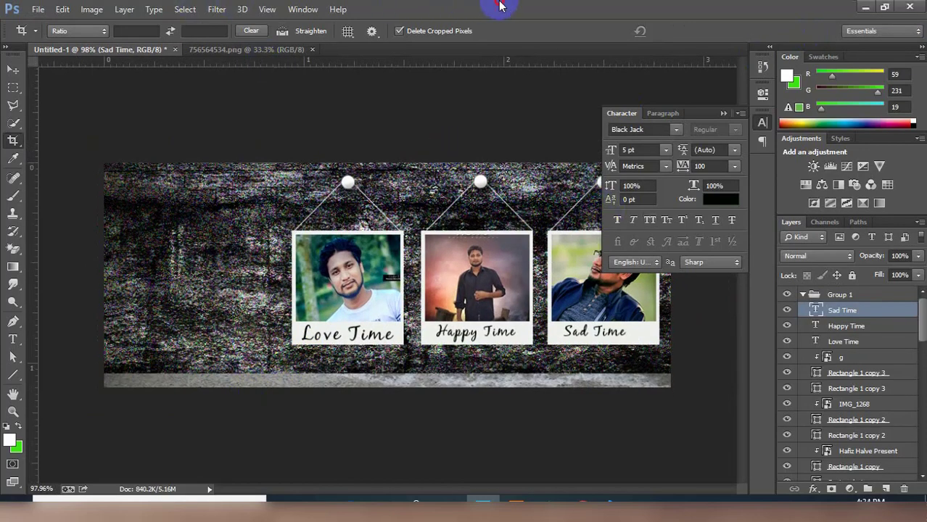
- Copy a marquee area of IMG_0146.jpg into the banner, scaled down at lower left
click(356, 48)
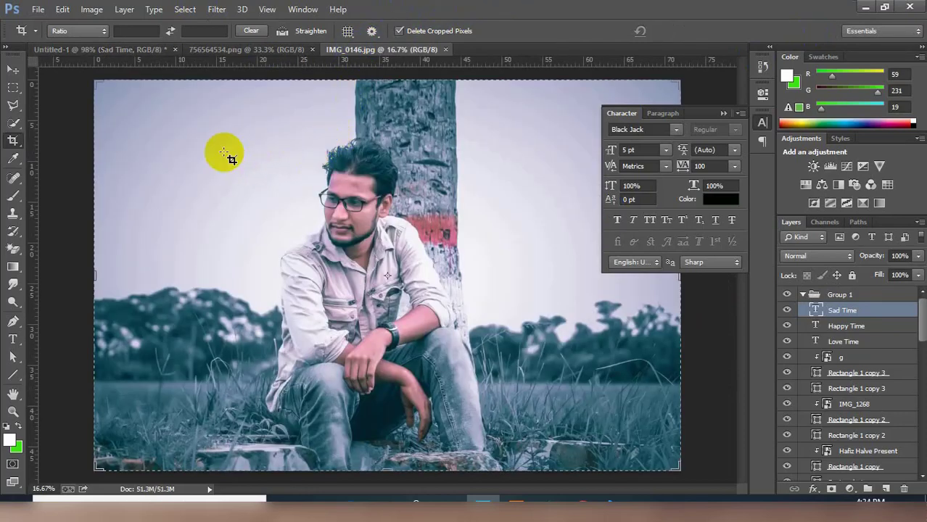
click(7, 89)
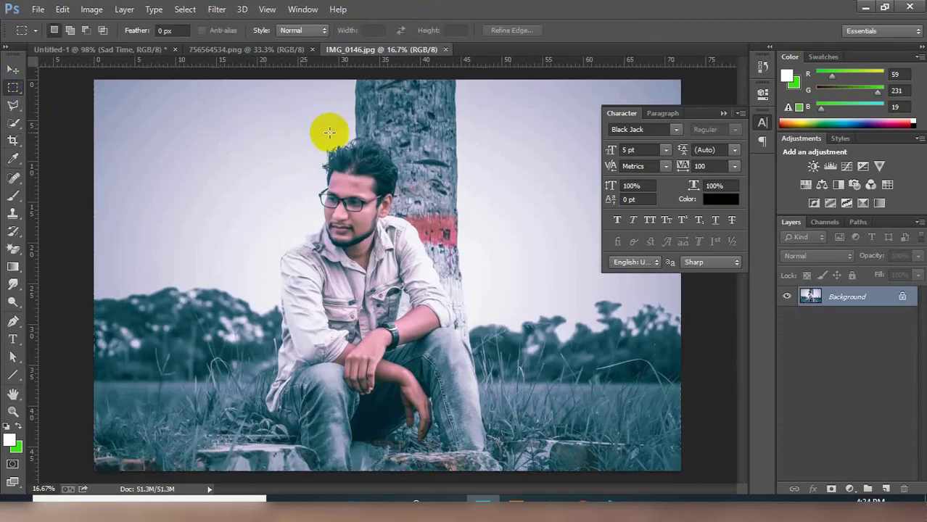
drag(293, 135, 433, 298)
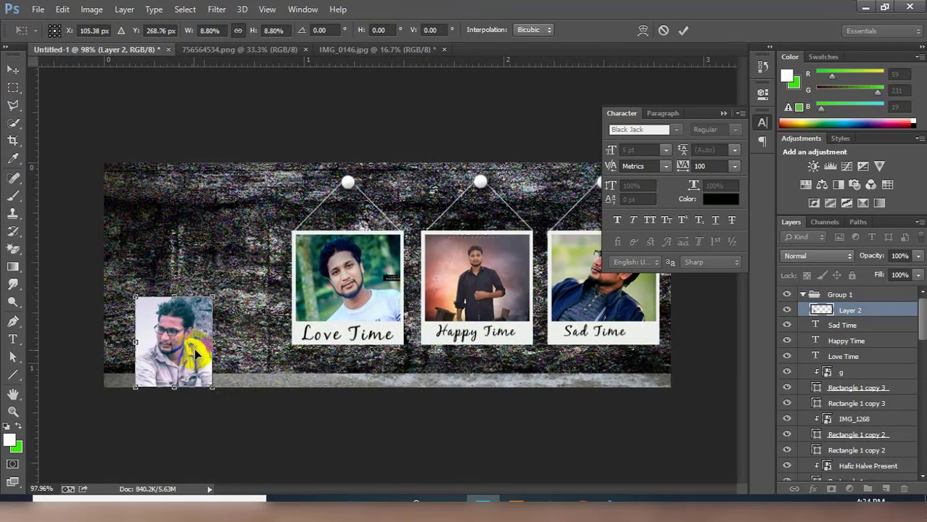
double_click(194, 349)
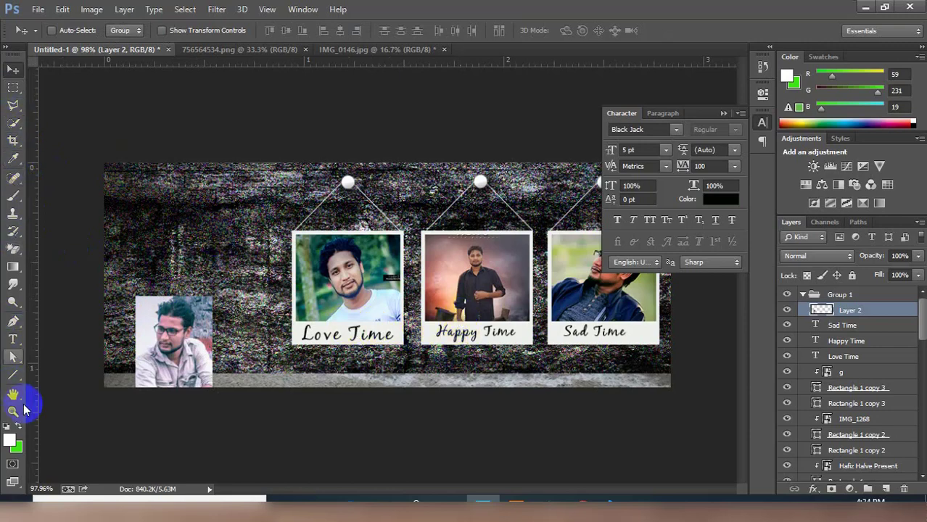
- Draw a white rectangle frame over the small photo with the Rectangle Tool
click(26, 375)
right_click(26, 376)
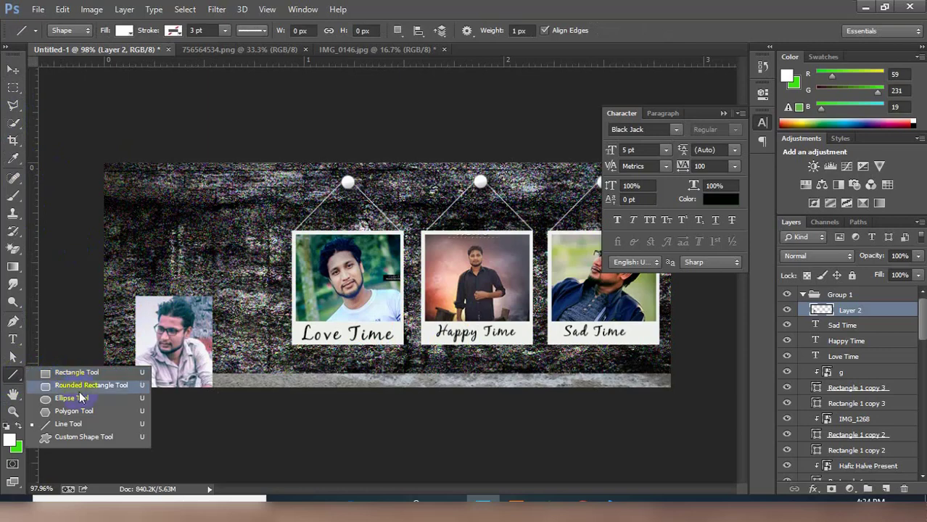
click(73, 374)
click(131, 282)
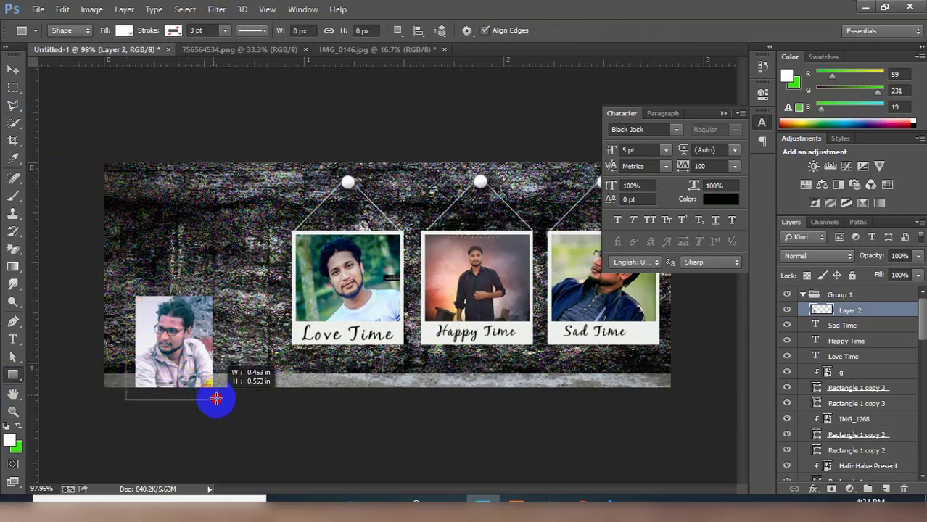
drag(127, 288, 220, 400)
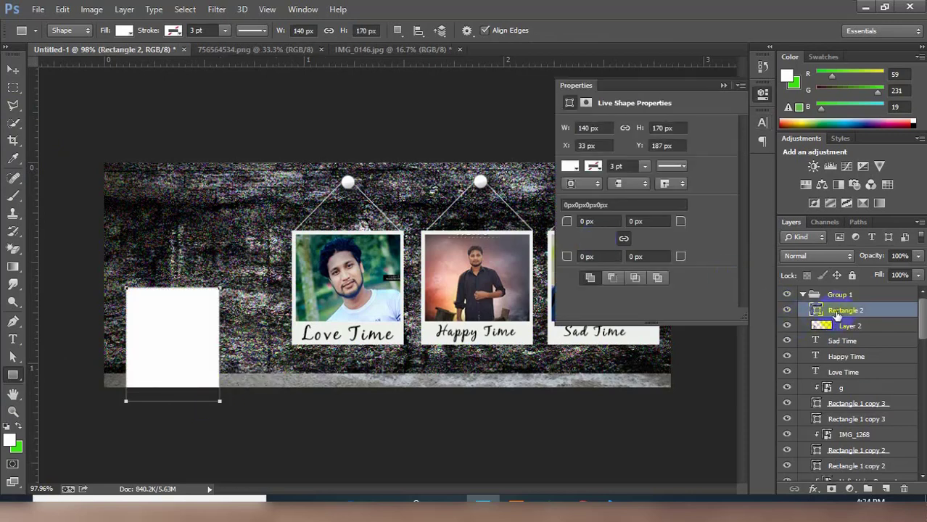
- Move the rectangle layer below Layer 2 and select the Concrete-Wall_01 layer
mouse_move(839, 312)
mouse_down()
mouse_move(822, 320)
mouse_move(811, 285)
mouse_move(828, 332)
mouse_up()
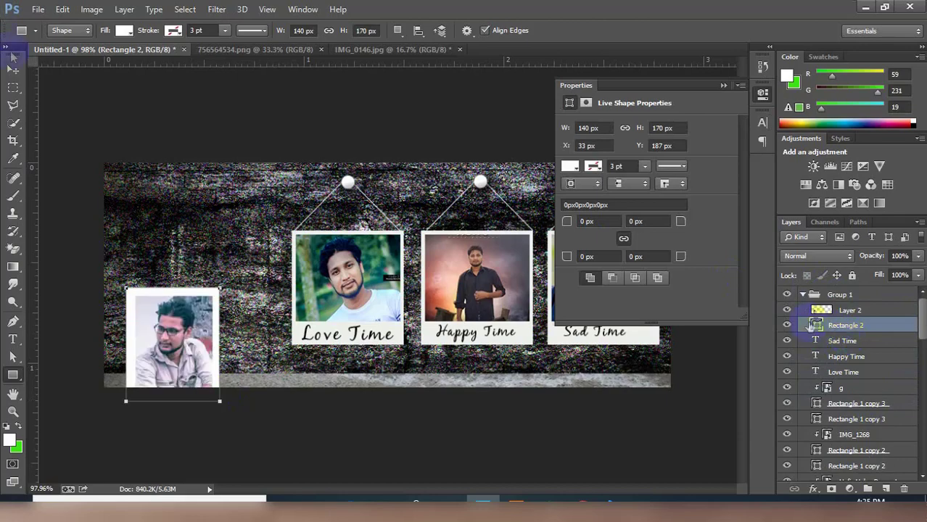
click(12, 70)
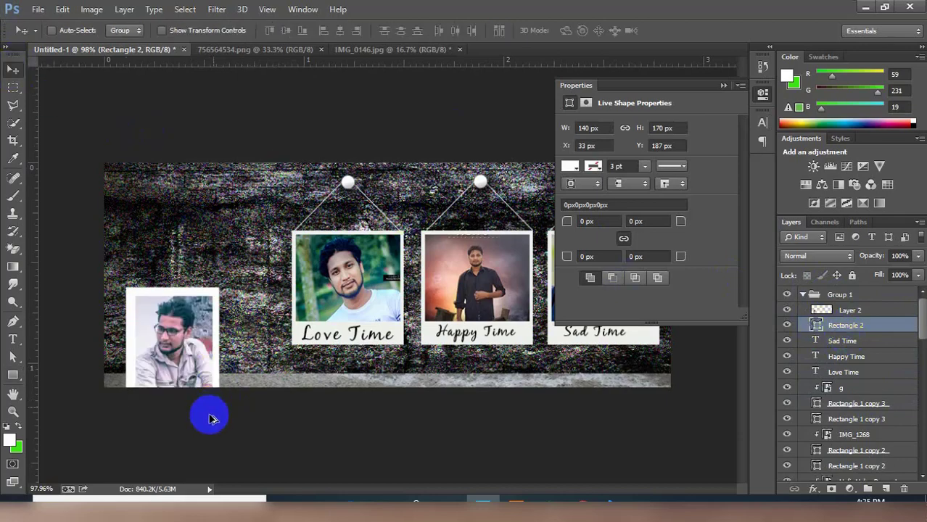
scroll(199, 410, up, 2)
scroll(78, 348, down, 2)
ctrl+click(104, 342)
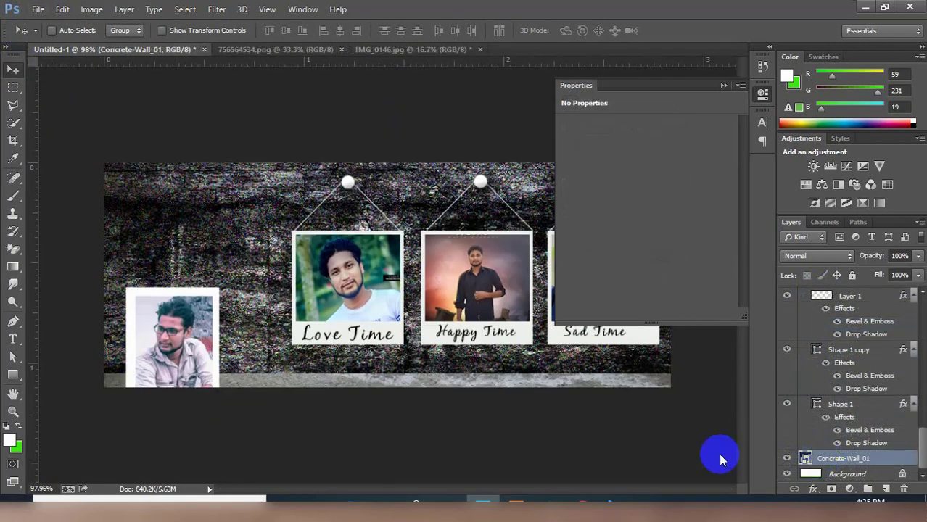
click(13, 109)
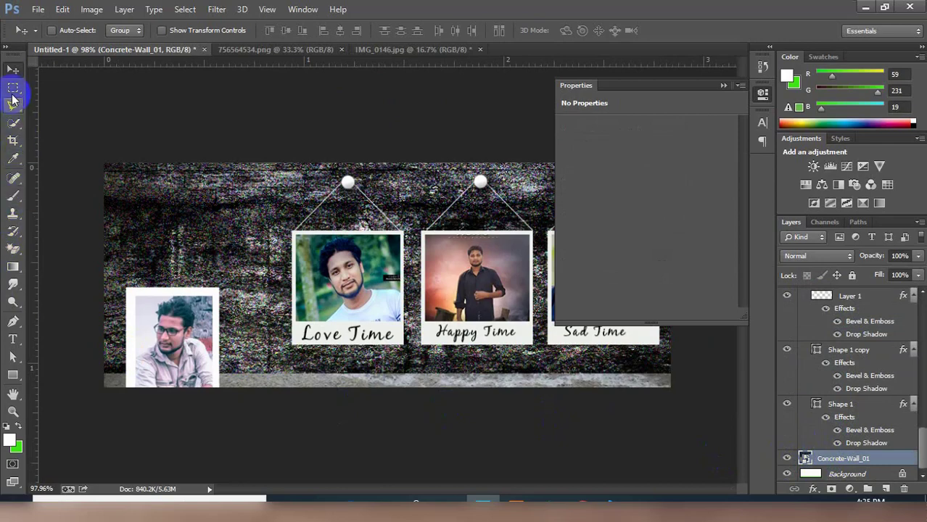
- Mask Concrete-Wall_01 away from the bottom strip using an inverted marquee selection
click(14, 90)
mouse_move(97, 363)
mouse_down()
mouse_move(702, 497)
mouse_move(669, 470)
mouse_up()
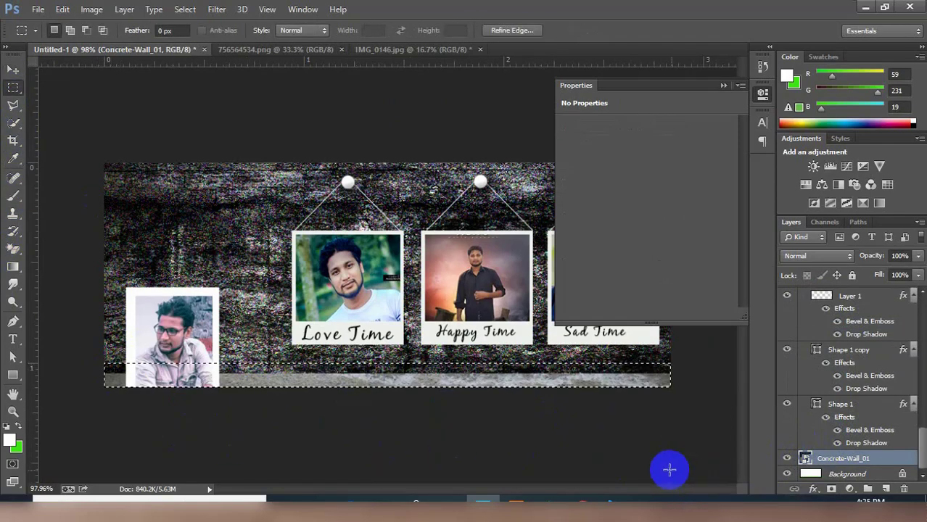
click(11, 198)
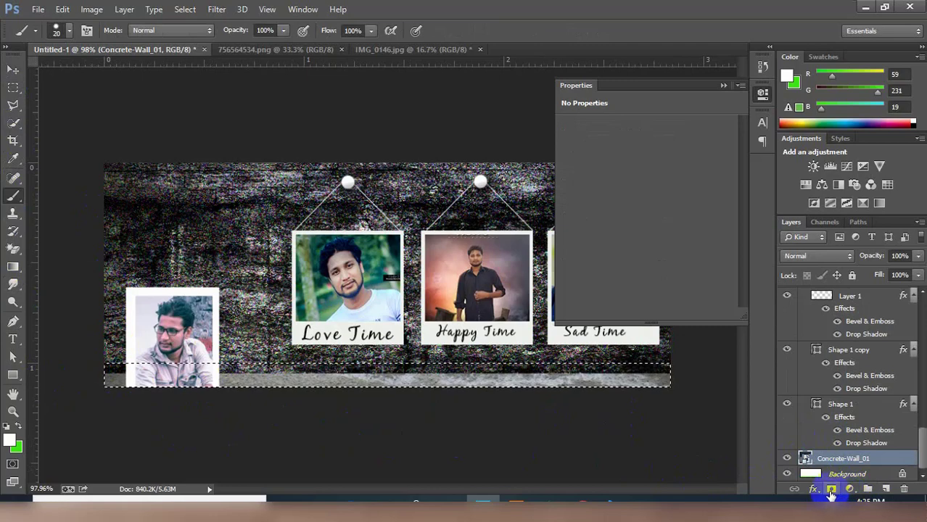
click(831, 491)
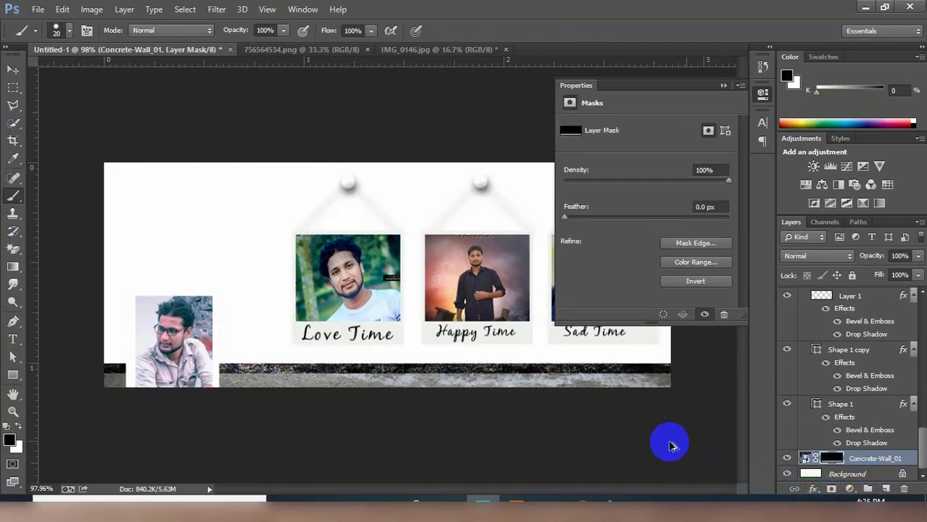
key(ctrl+z)
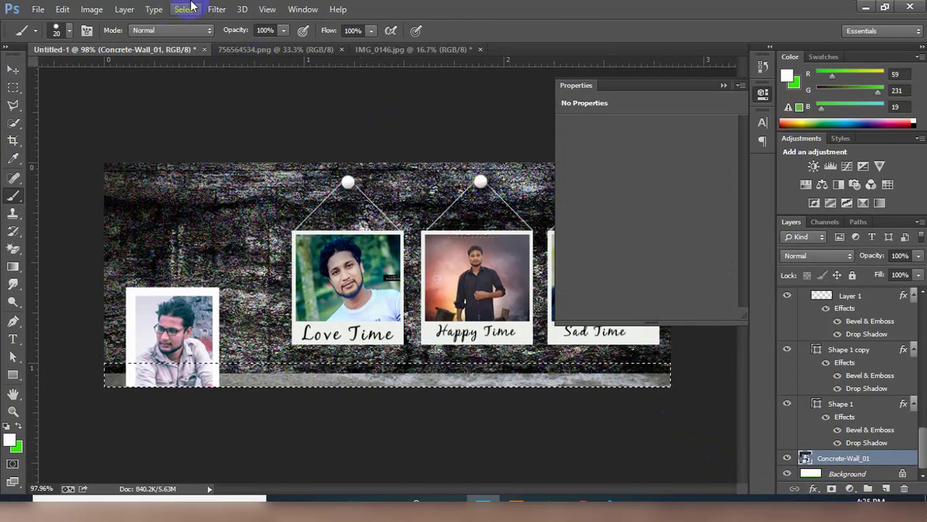
click(190, 9)
click(206, 62)
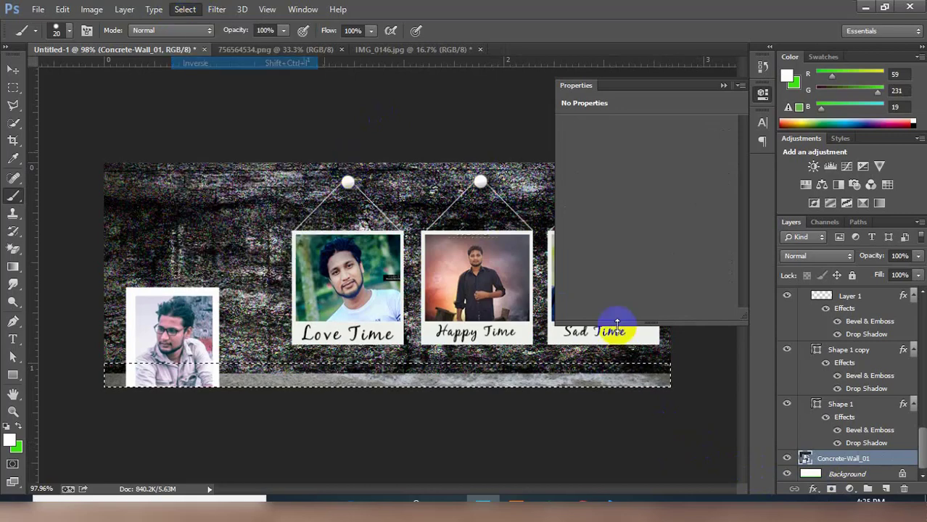
click(835, 490)
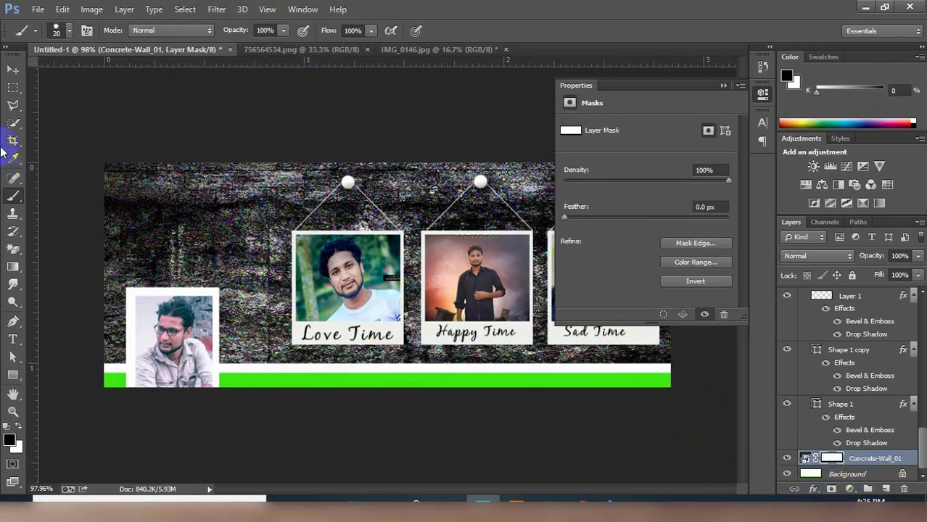
- Set white as the paint colour and add a new empty layer
click(13, 69)
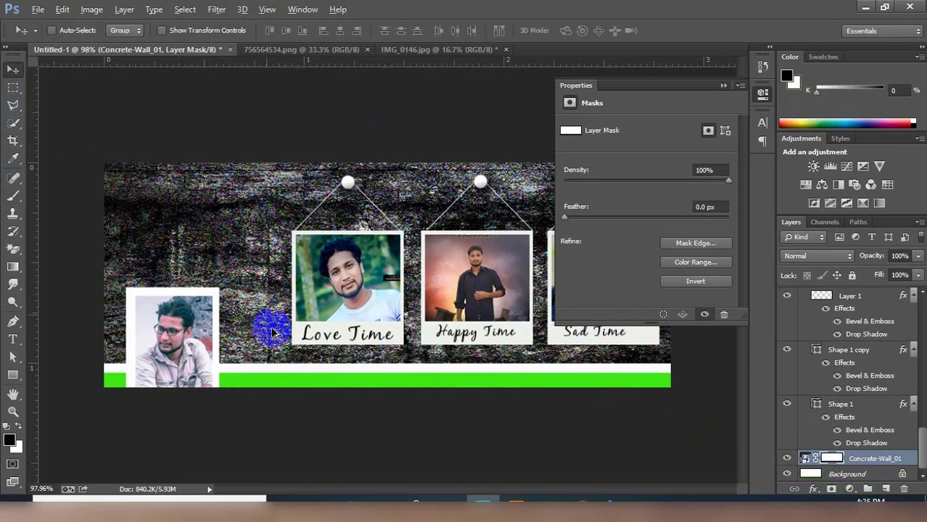
scroll(267, 356, up, 2)
scroll(302, 392, down, 2)
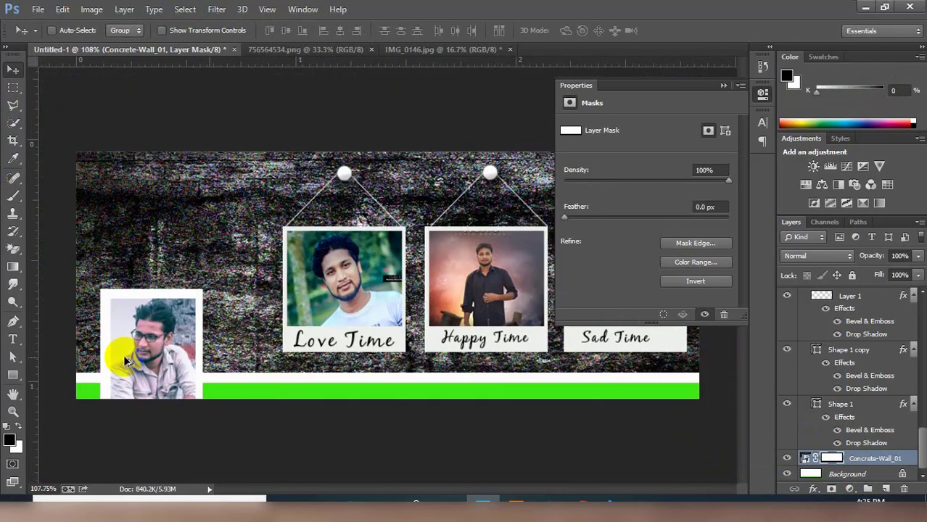
click(13, 196)
key(ctrl+shift+alt+n)
alt+click(275, 399)
- Fill the green bottom bar with white on Layer 3 using the Paint Bucket
key(x)
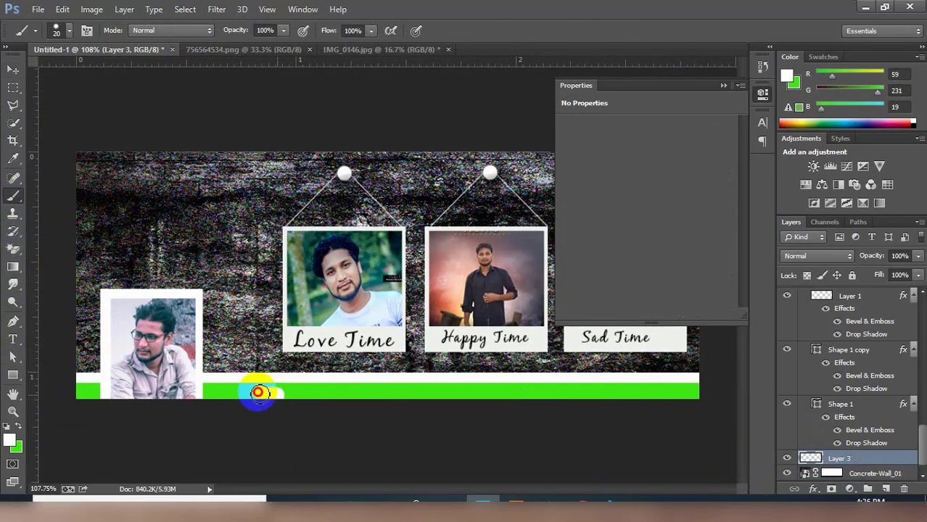
drag(280, 391, 140, 387)
scroll(197, 401, up, 2)
right_click(13, 266)
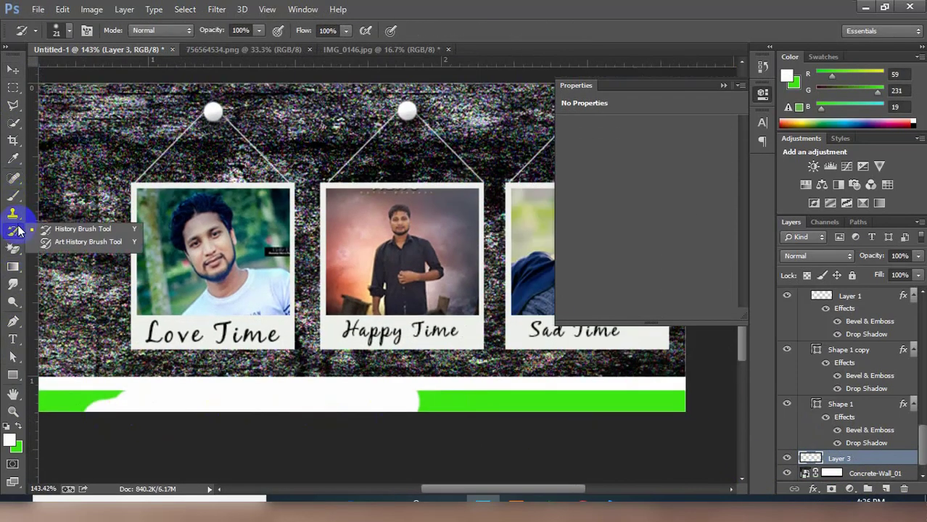
click(58, 231)
scroll(565, 433, down, 2)
click(493, 388)
click(239, 390)
- Select Layer 2, the small photo's layer, from the canvas layer list
key(b)
scroll(149, 393, down, 2)
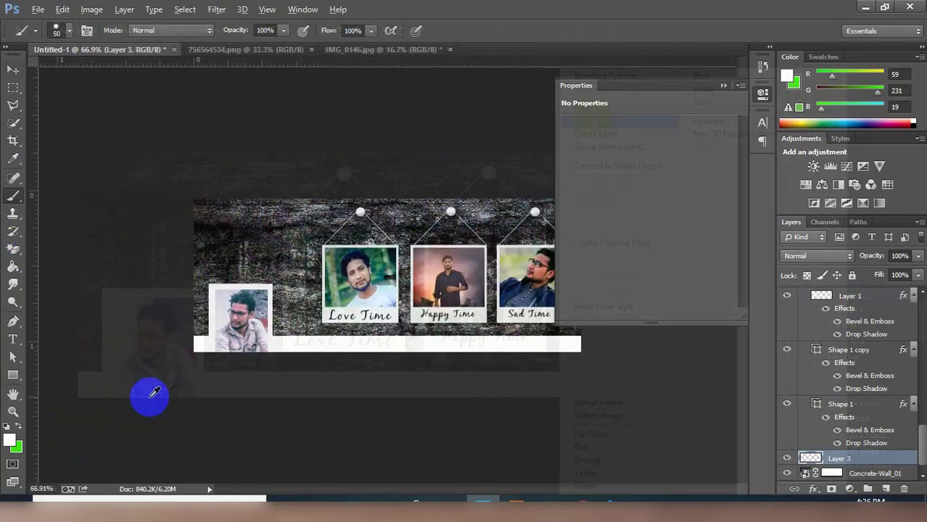
scroll(337, 335, up, 2)
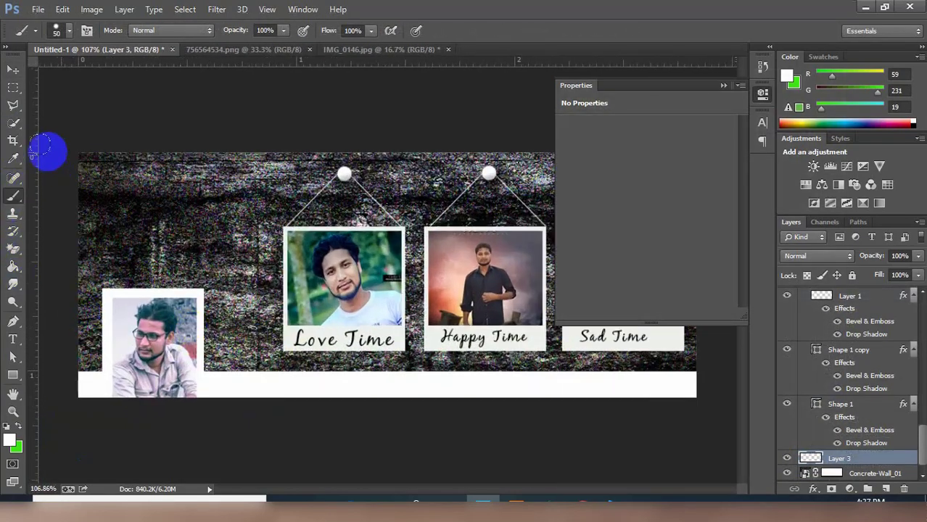
click(13, 69)
right_click(147, 333)
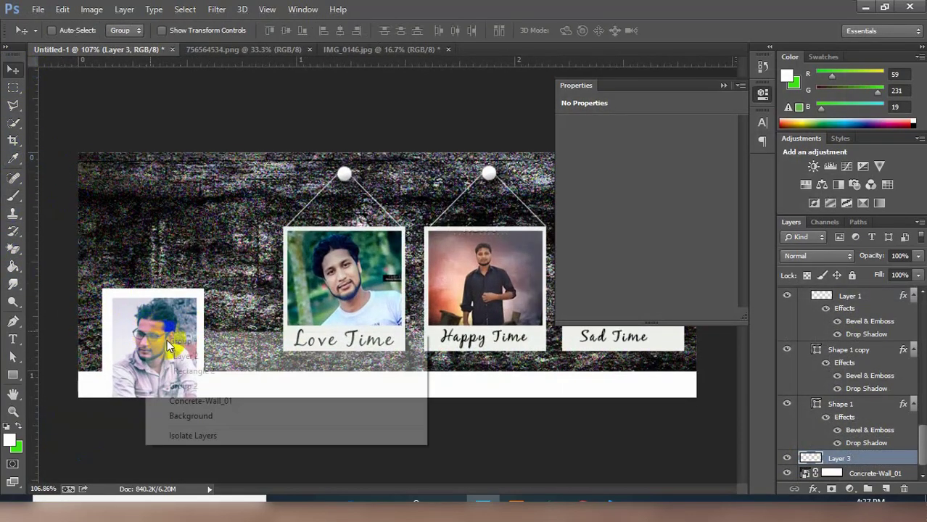
click(185, 356)
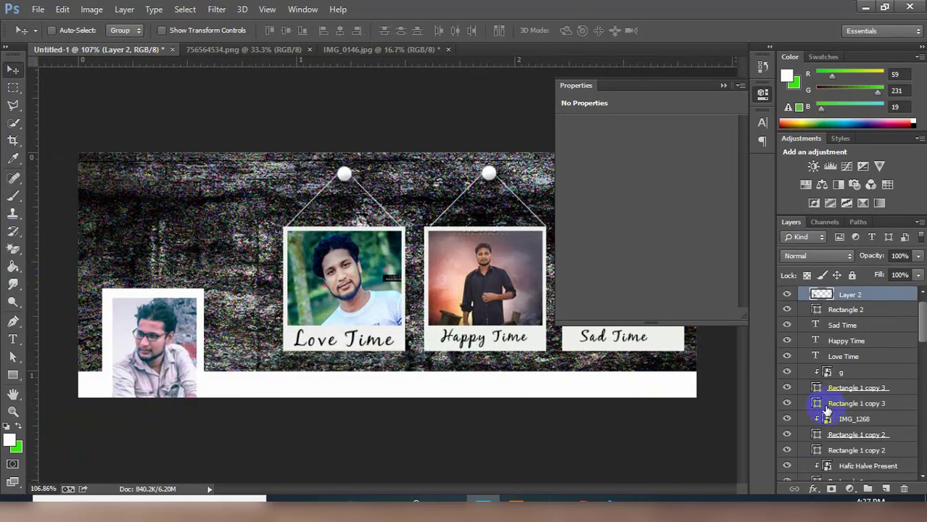
- Open Layer Style for Layer 2 and add a 1 px black stroke
right_click(859, 303)
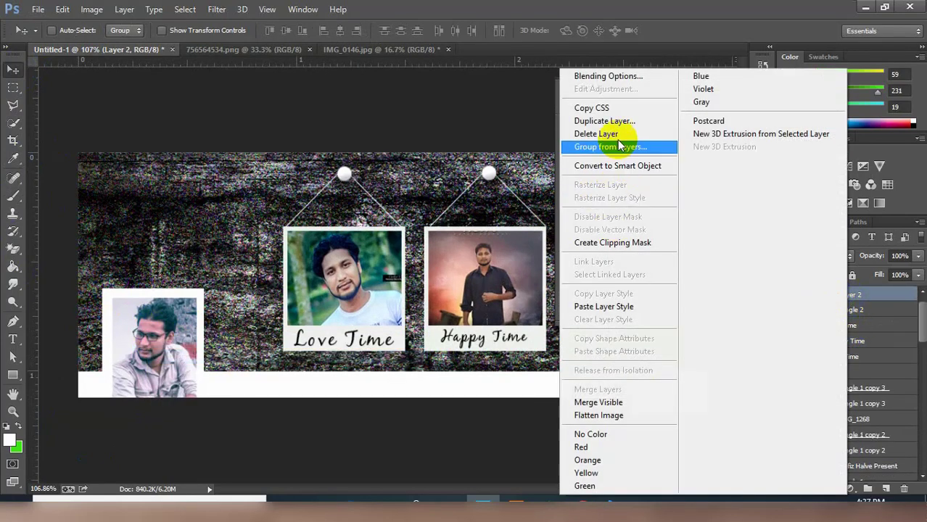
click(608, 76)
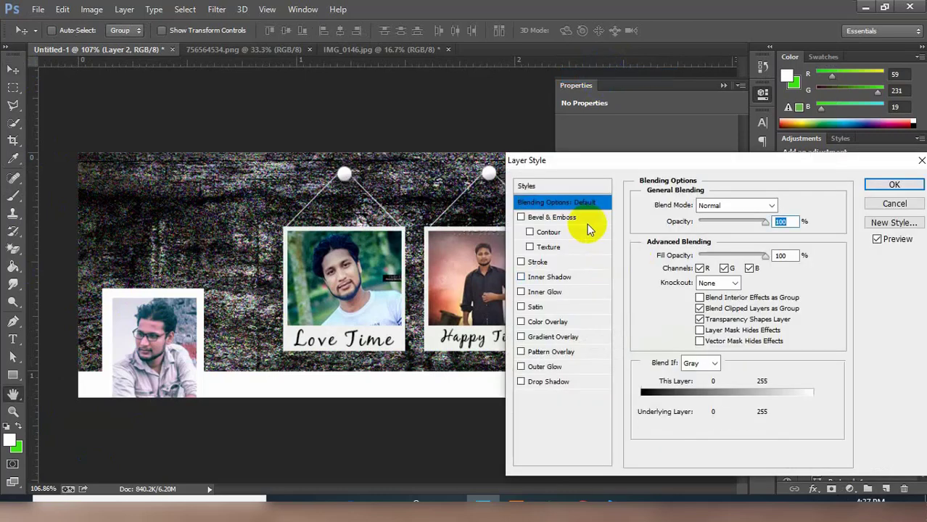
click(538, 263)
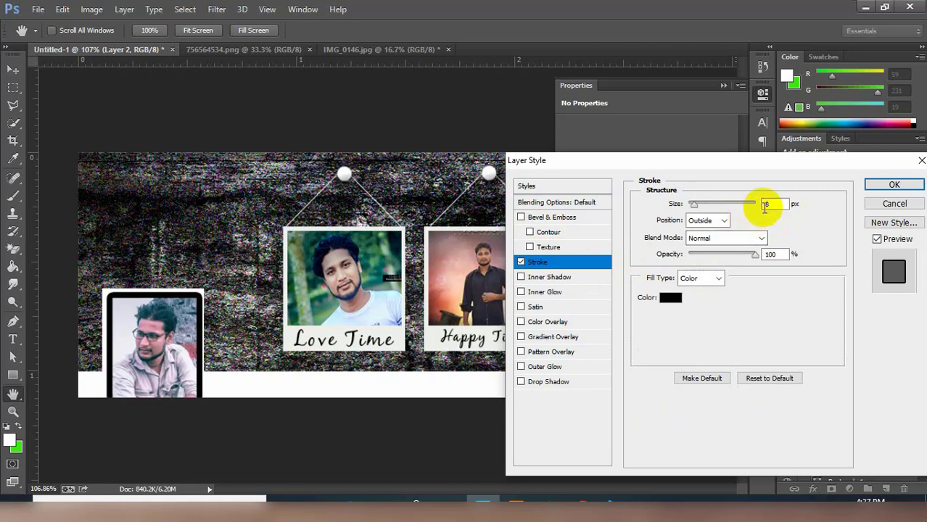
double_click(769, 205)
text(1)
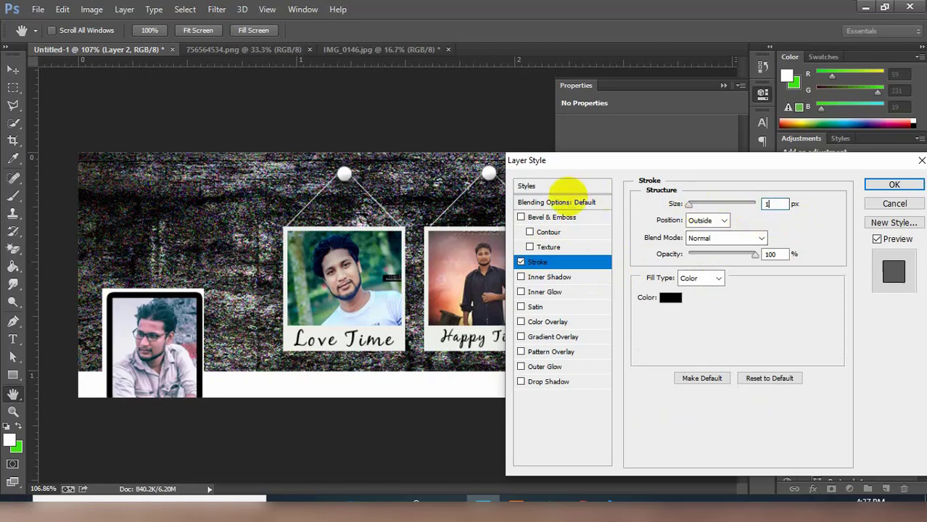
drag(298, 221, 224, 245)
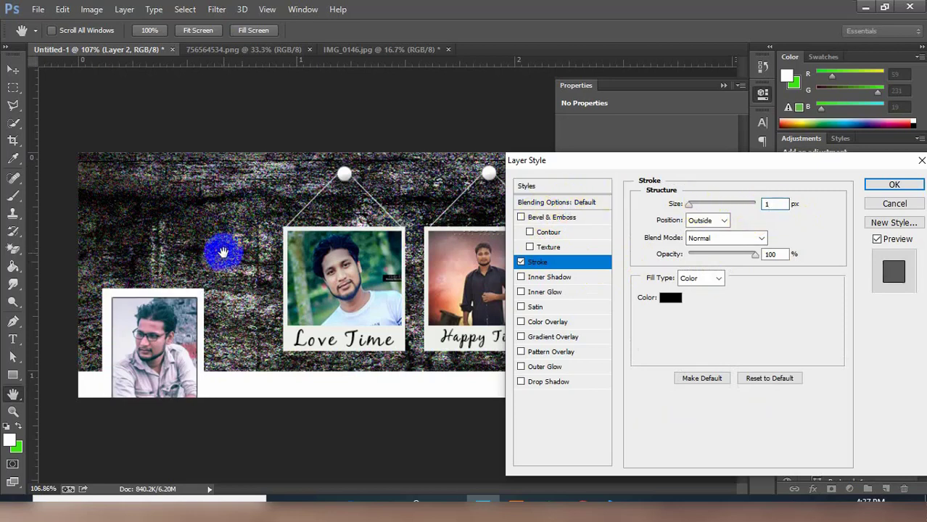
- Add a size-5 Bevel & Emboss and a 38% opacity drop shadow, then apply
click(543, 219)
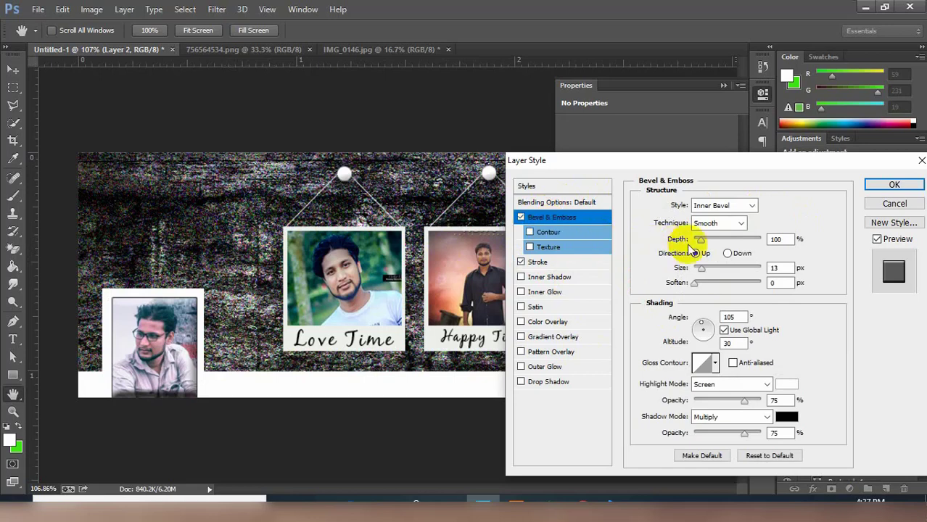
double_click(783, 268)
text(5)
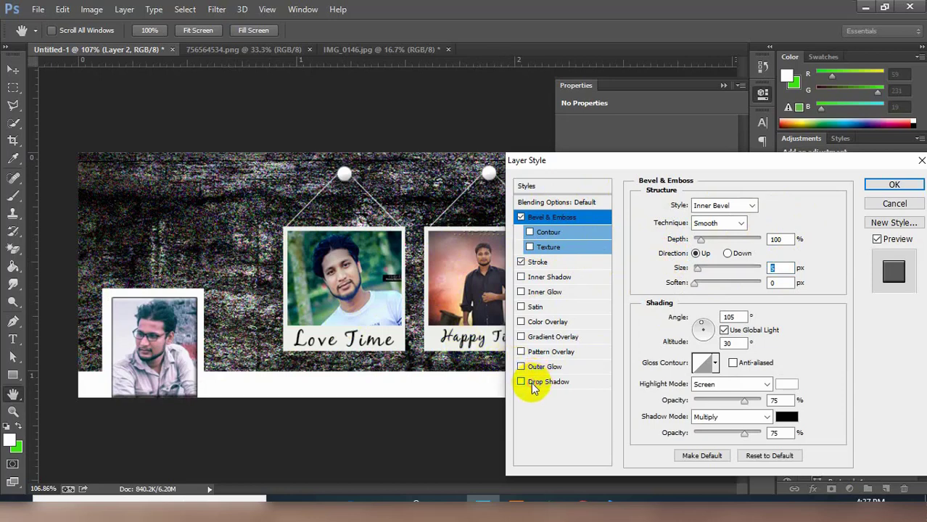
click(534, 383)
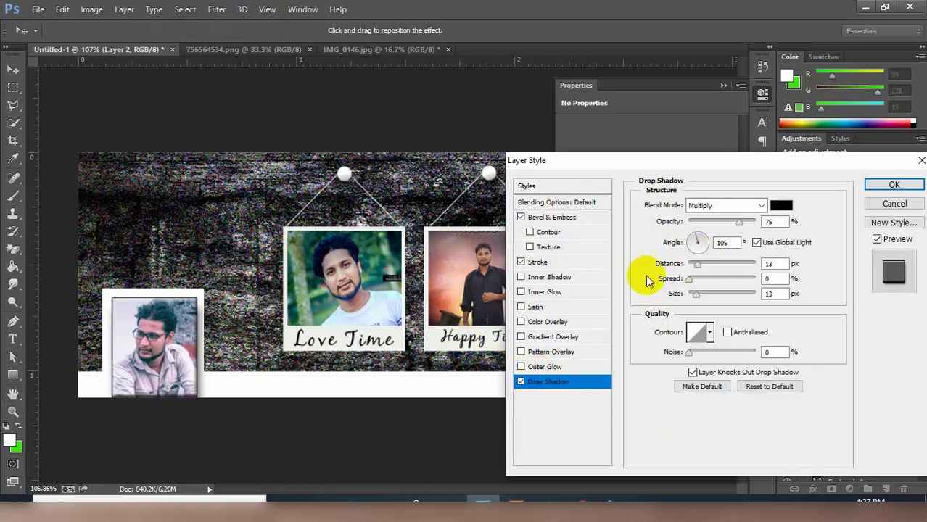
click(727, 243)
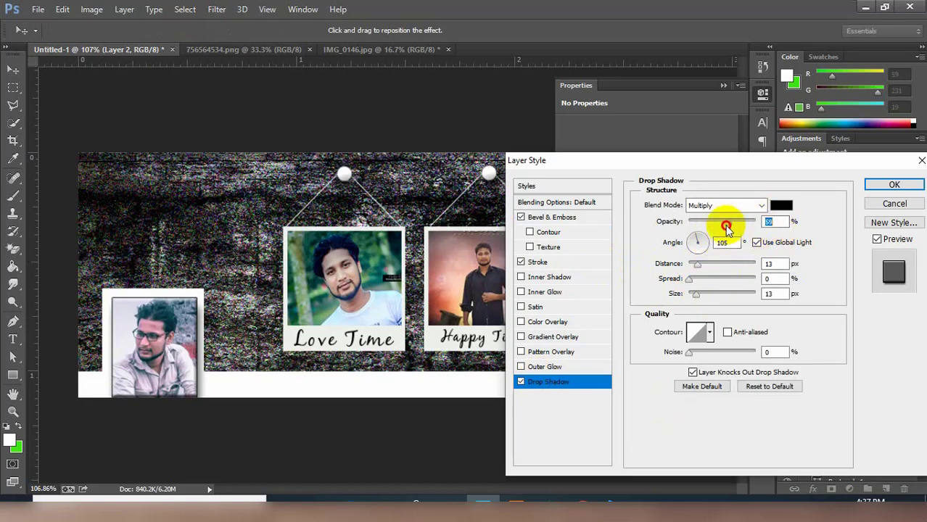
drag(716, 229, 713, 229)
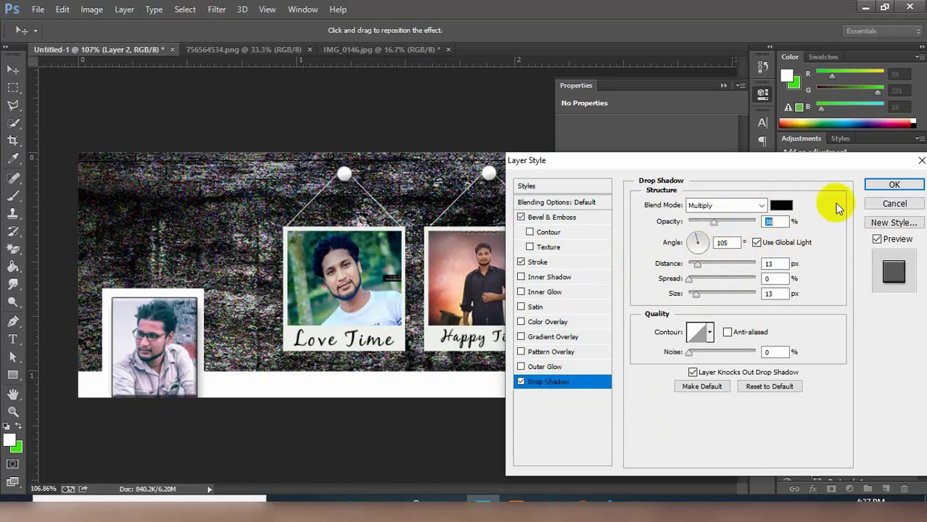
click(892, 186)
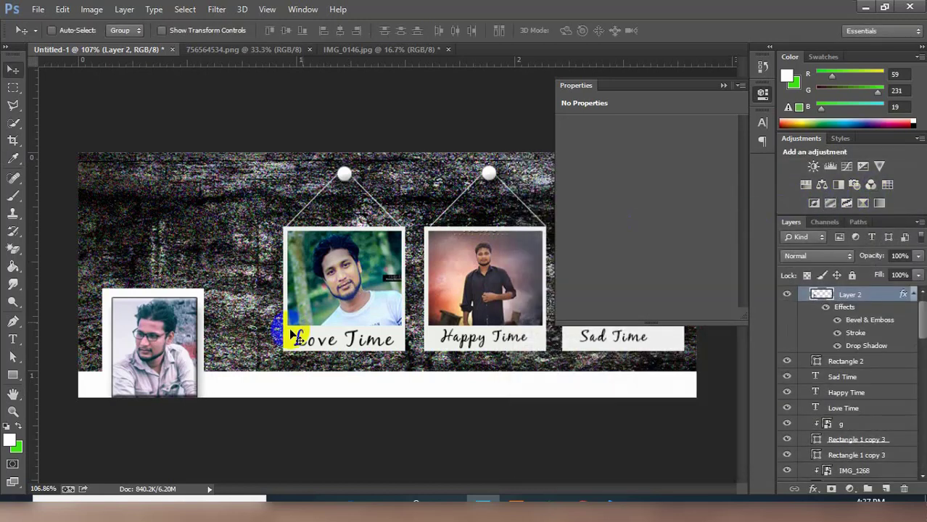
- Draw a custom speech-bubble shape in the banner's upper left
drag(294, 335, 249, 329)
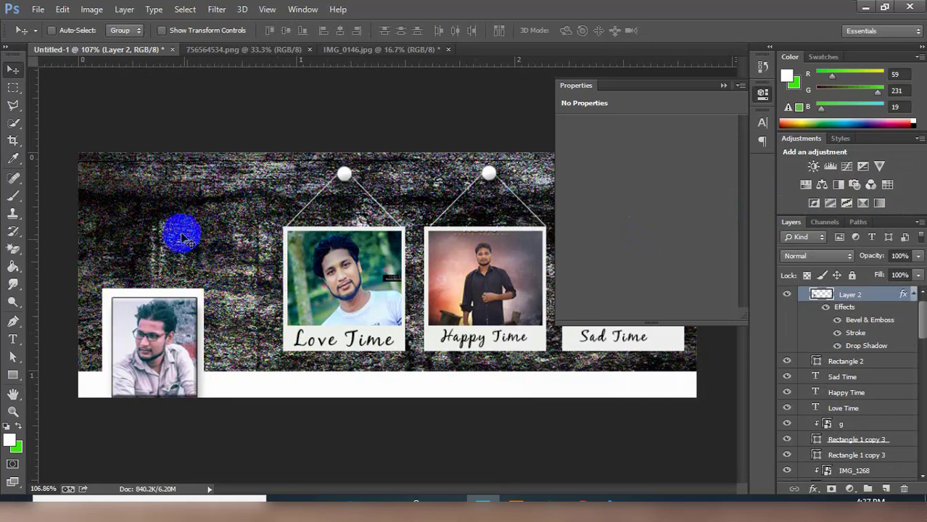
mouse_move(281, 277)
mouse_down()
mouse_move(142, 210)
mouse_move(16, 315)
mouse_up()
scroll(142, 211, up, 1)
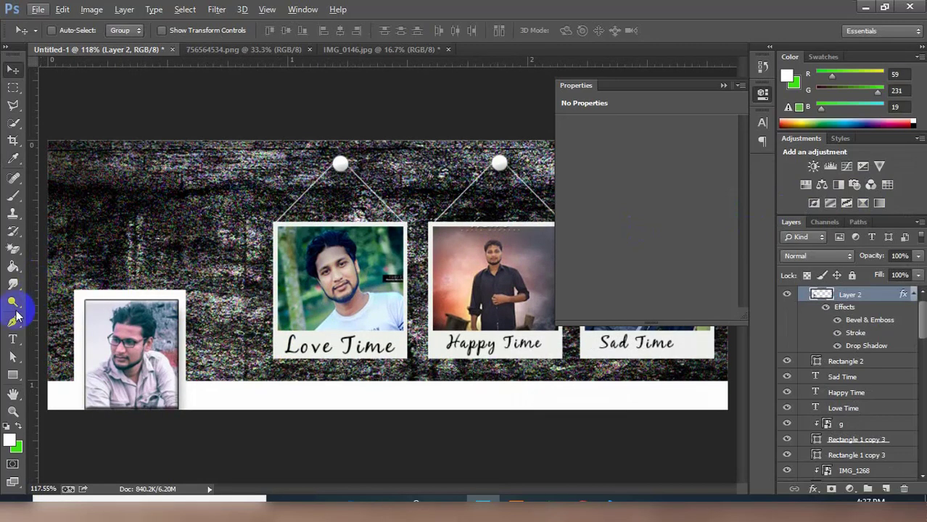
drag(13, 375, 84, 405)
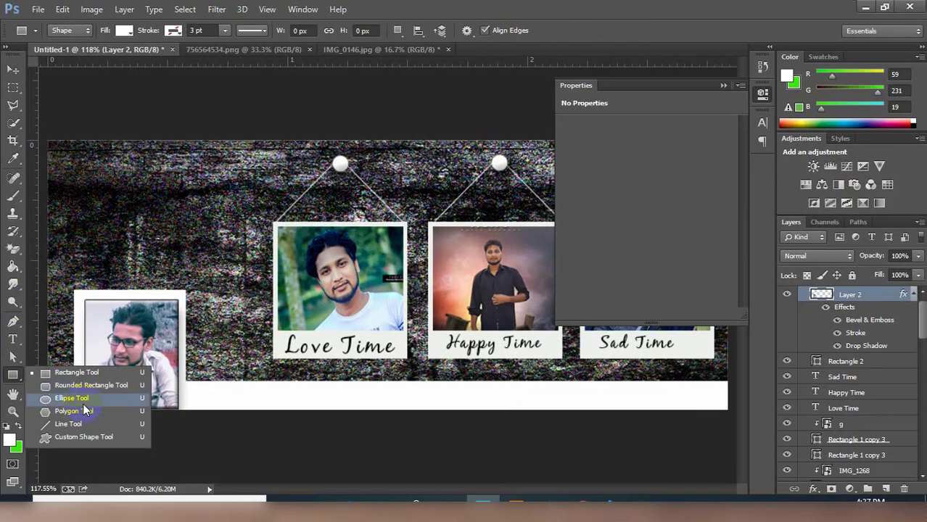
click(82, 437)
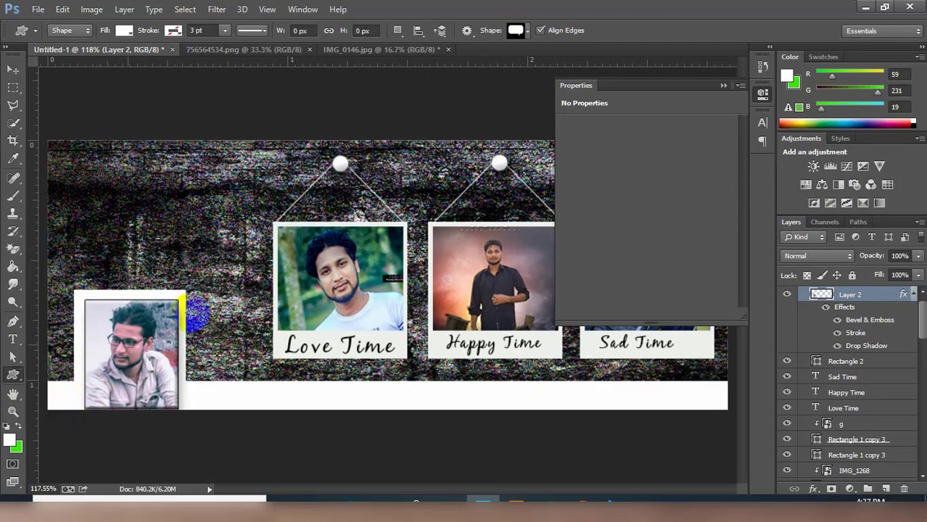
click(528, 32)
click(581, 18)
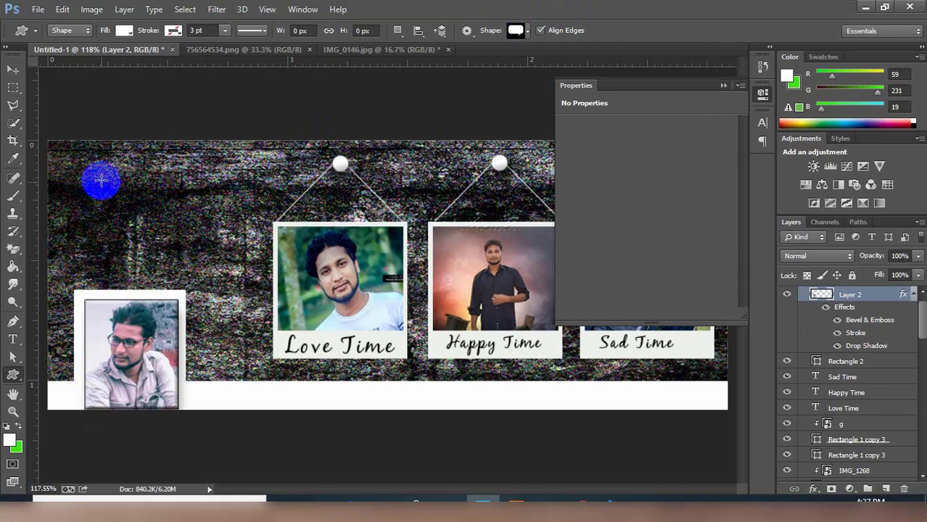
drag(100, 180, 182, 216)
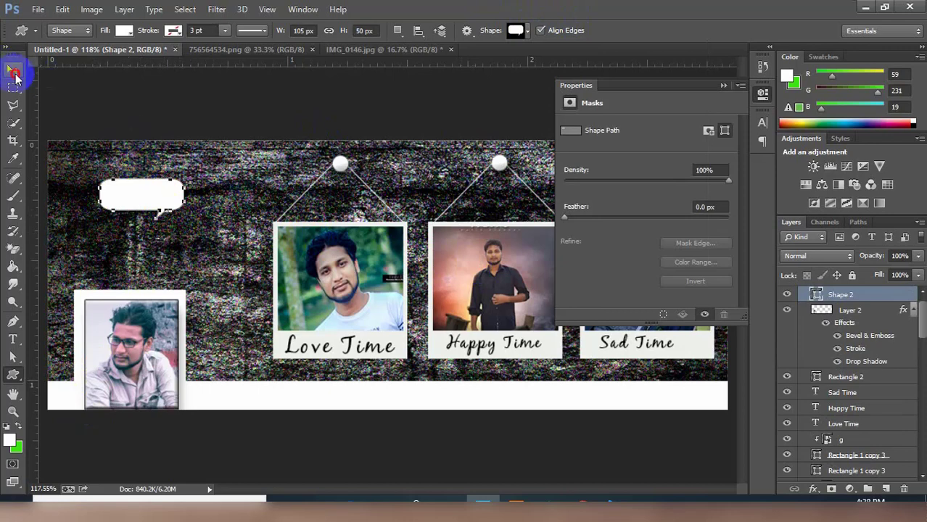
- Nudge the speech bubble up-left and lower its layer opacity
click(14, 74)
drag(145, 191, 139, 177)
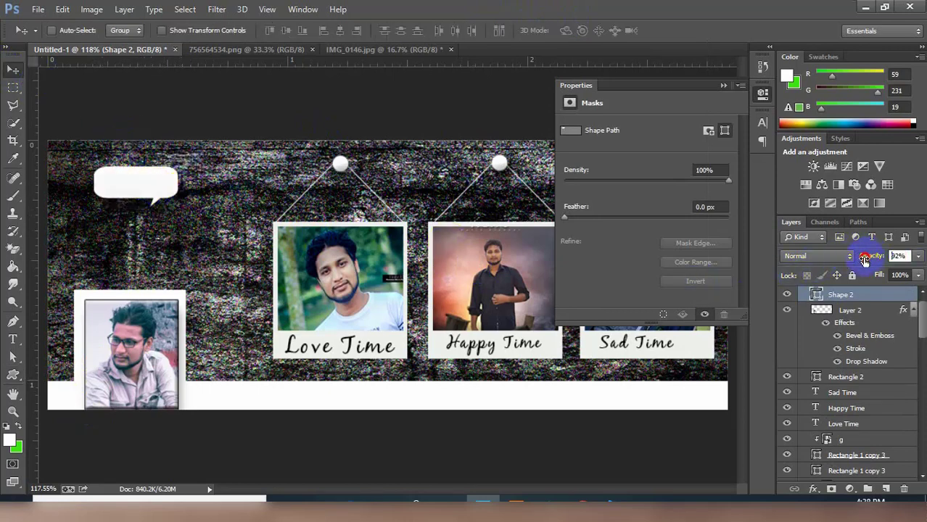
drag(864, 259, 851, 261)
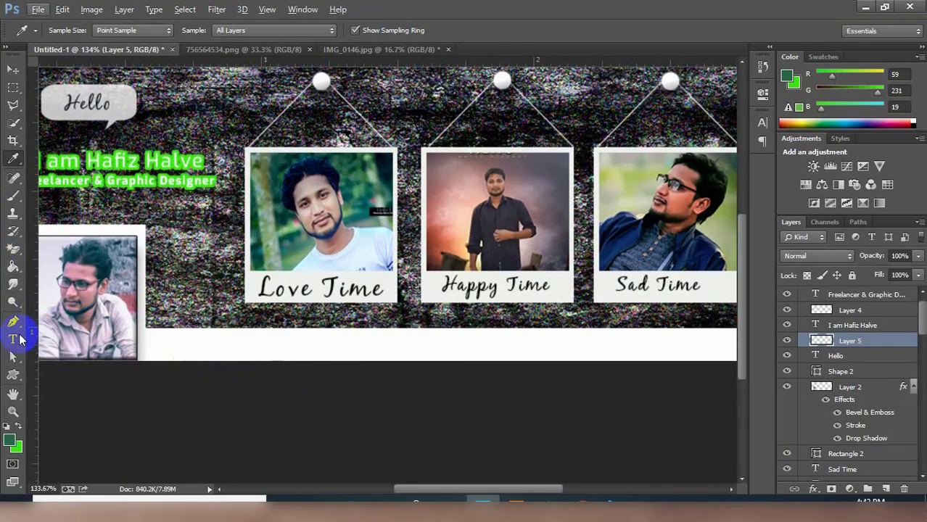
- Switch to the Type tool to begin adding the banner text
click(13, 339)
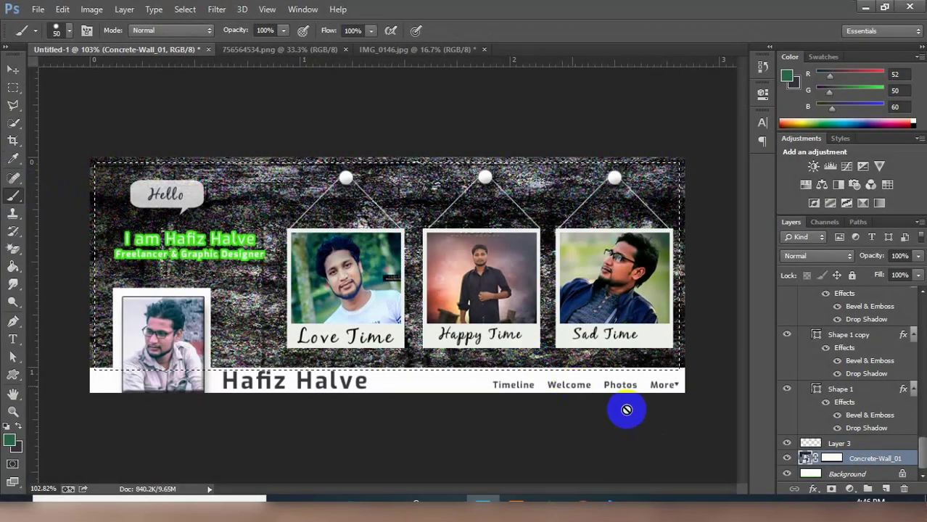
- Add a new layer above the concrete wall and invert the selection to the border
click(885, 488)
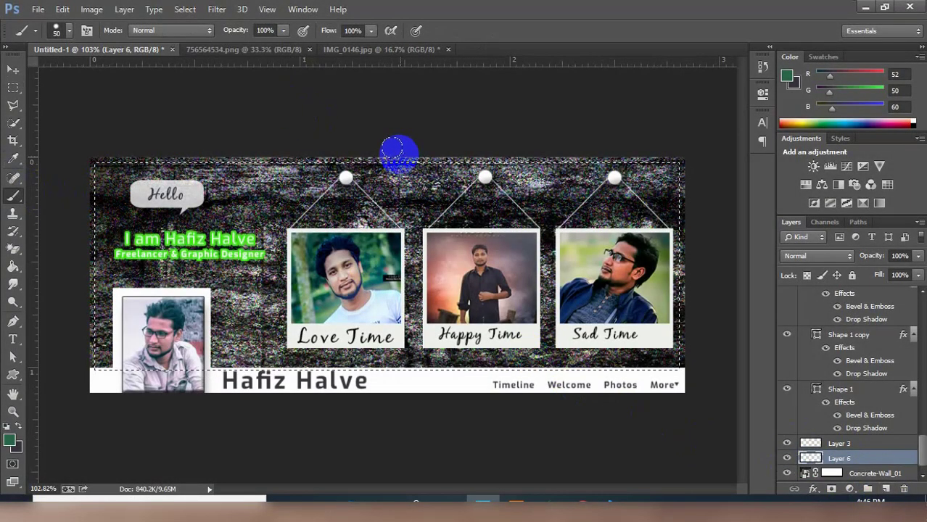
drag(406, 165, 291, 154)
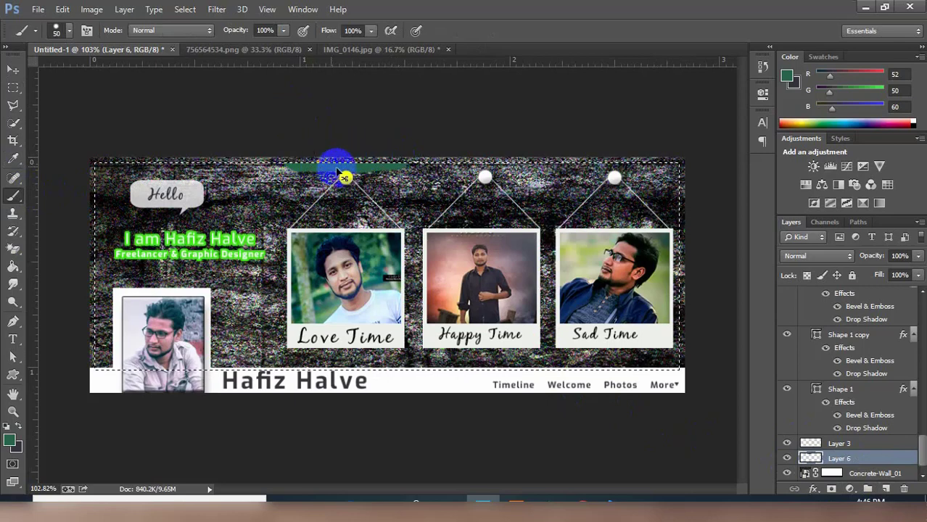
key(ctrl+z)
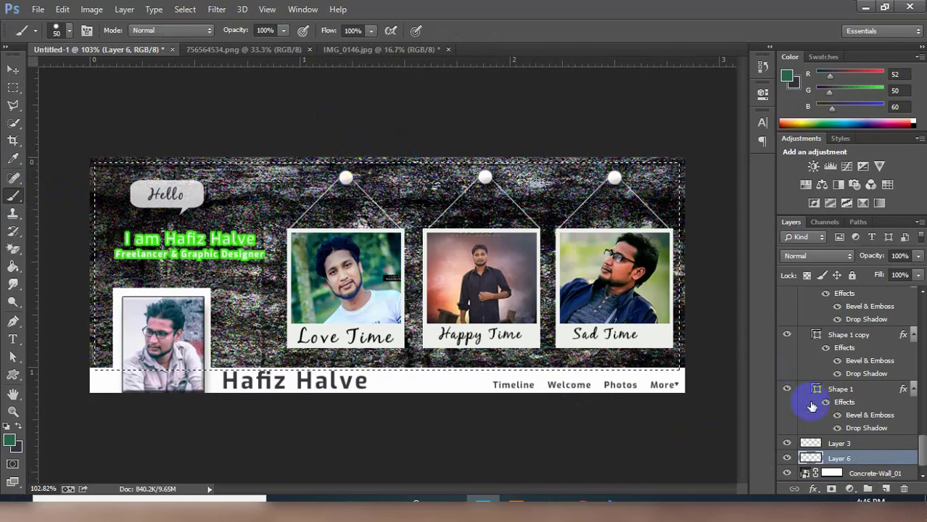
click(188, 11)
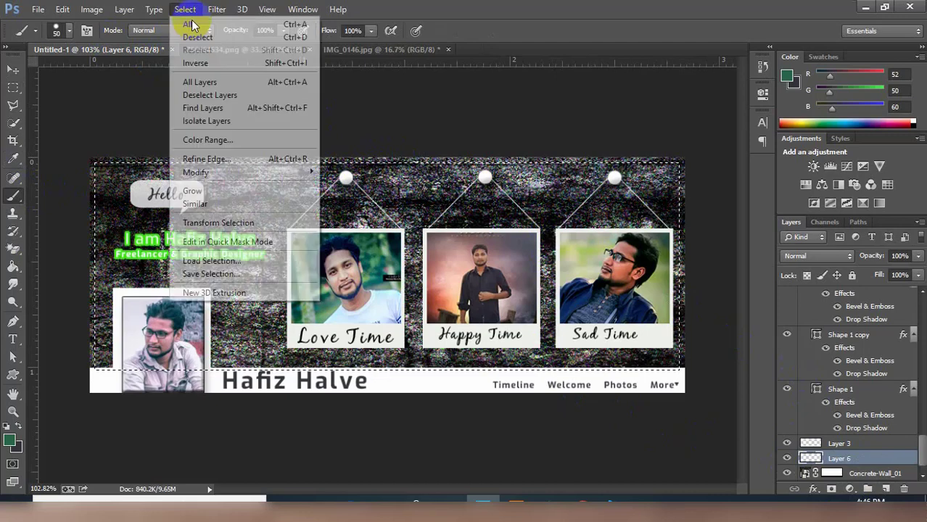
click(200, 63)
mouse_move(372, 158)
mouse_down()
mouse_move(78, 157)
mouse_move(116, 104)
mouse_move(98, 203)
mouse_up()
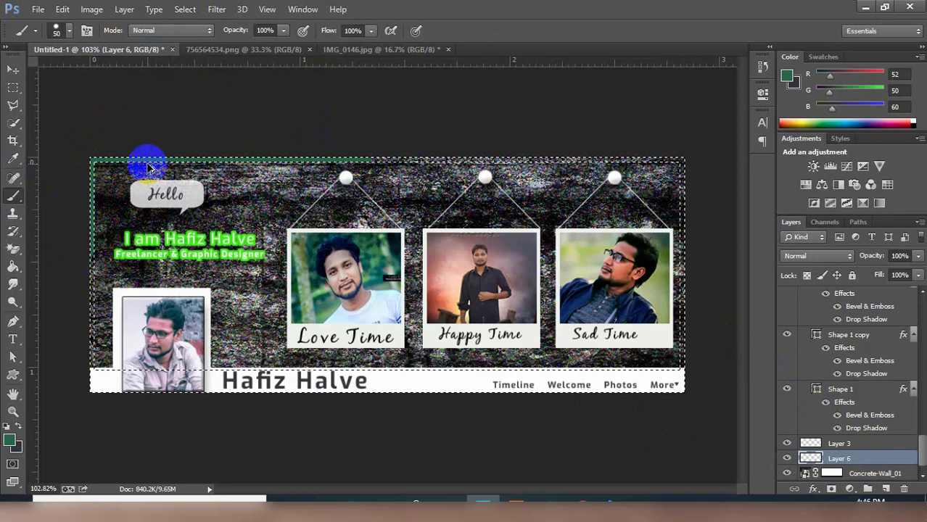
key(ctrl+z)
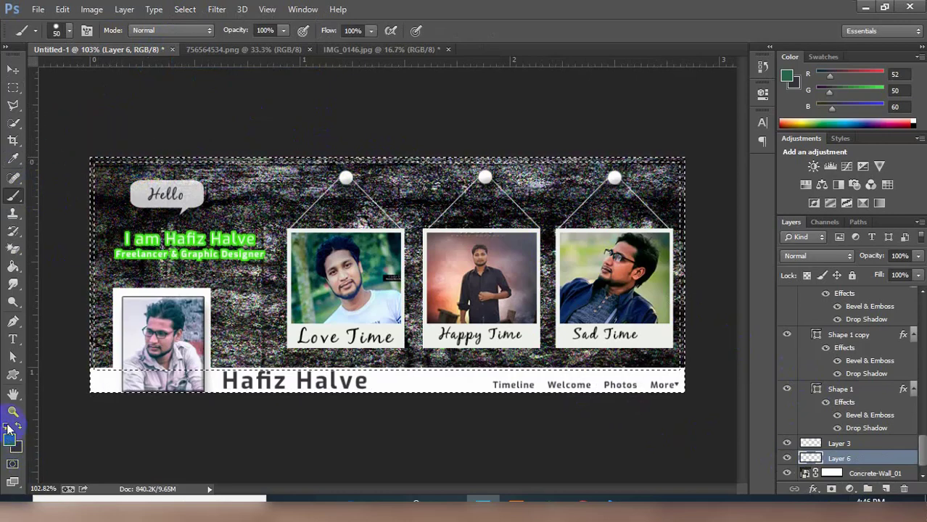
- Paint white strokes along the left edge and top edge to the top-right corner
click(7, 429)
click(20, 426)
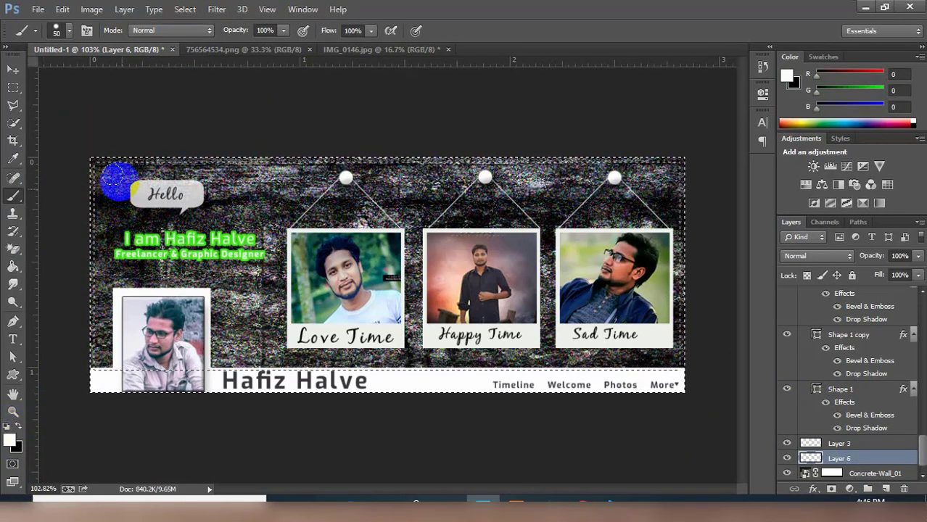
drag(93, 159, 87, 366)
drag(101, 154, 566, 138)
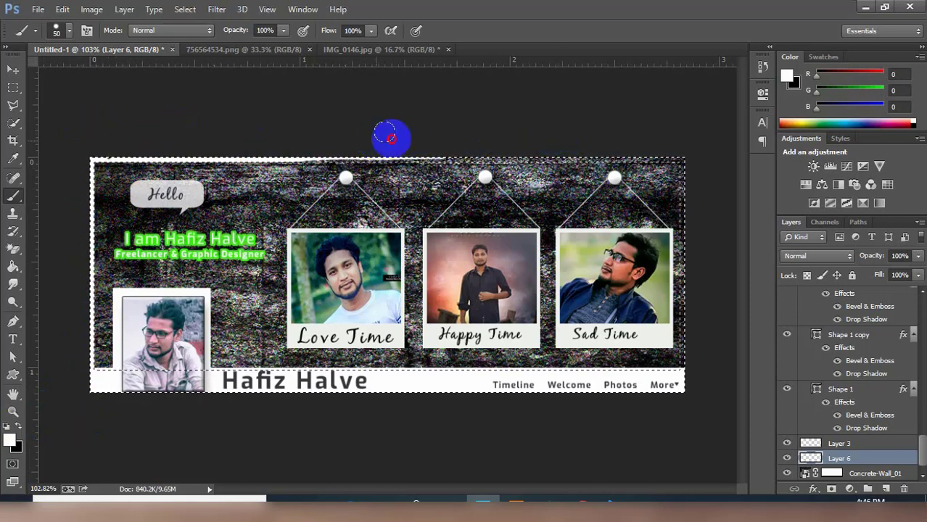
mouse_move(435, 160)
mouse_down()
mouse_move(650, 169)
mouse_move(668, 355)
mouse_up()
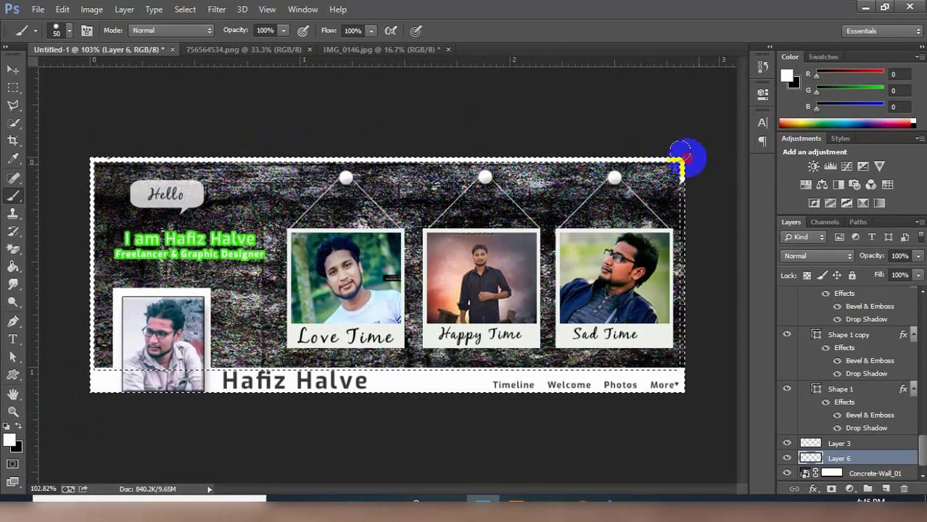